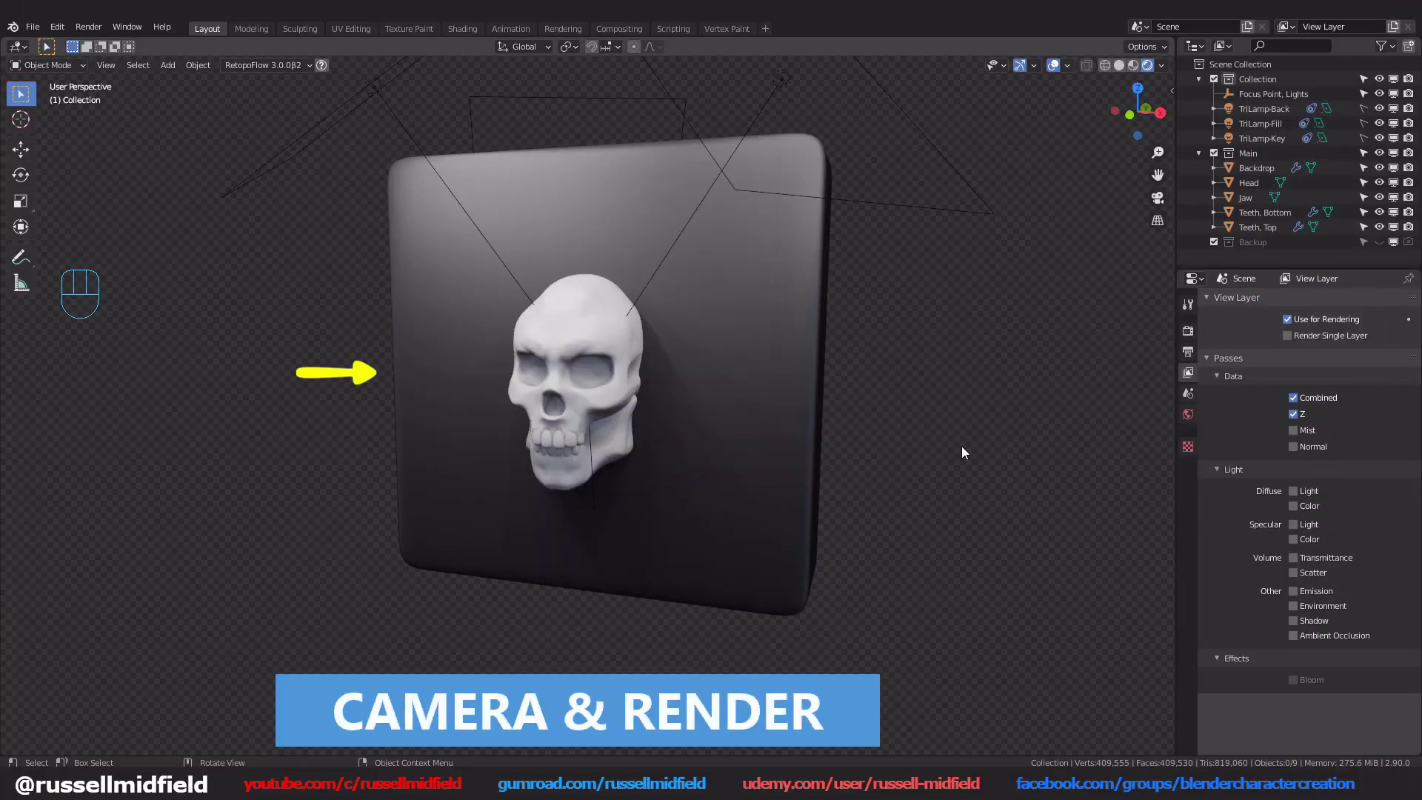
Step: Inspect the backdrop, clear the selection, and add a camera from the front view
{"action": "left_click", "coordinate": [801, 400]}
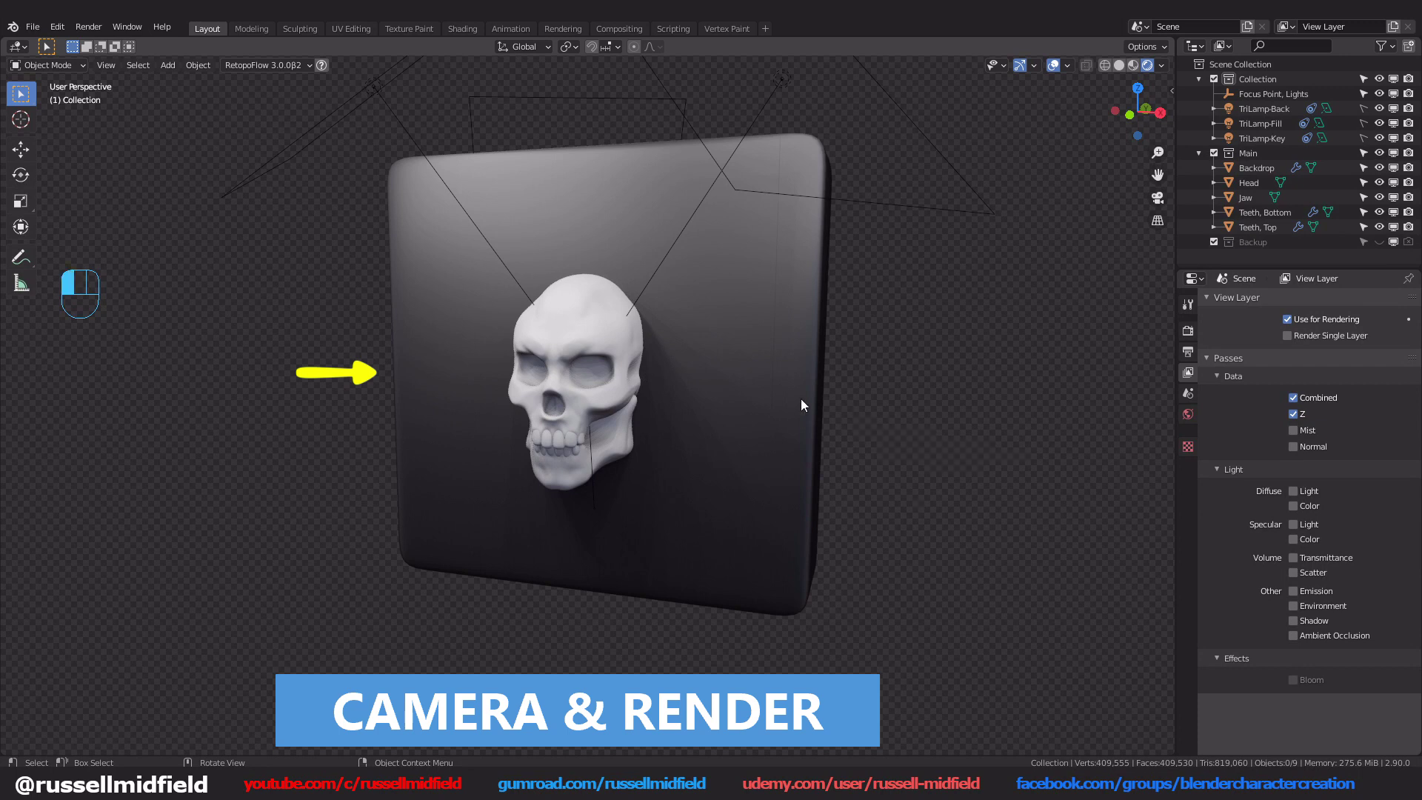
{"action": "mouse_move", "coordinate": [895, 412]}
{"action": "middle_mouse_down"}
{"action": "mouse_move", "coordinate": [821, 416]}
{"action": "mouse_move", "coordinate": [891, 413]}
{"action": "middle_mouse_up"}
{"action": "left_click", "coordinate": [891, 412]}
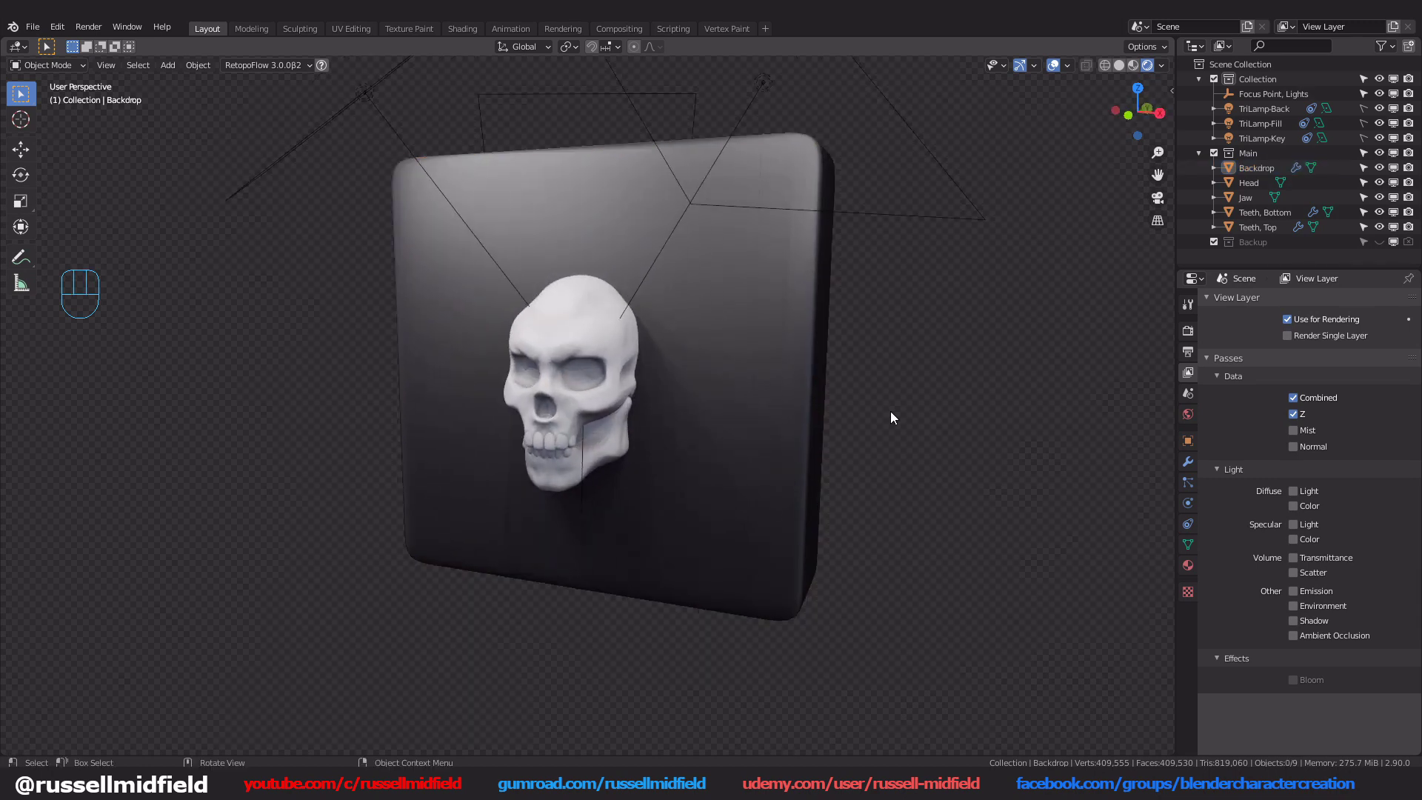
{"action": "key", "text": "KP_1"}
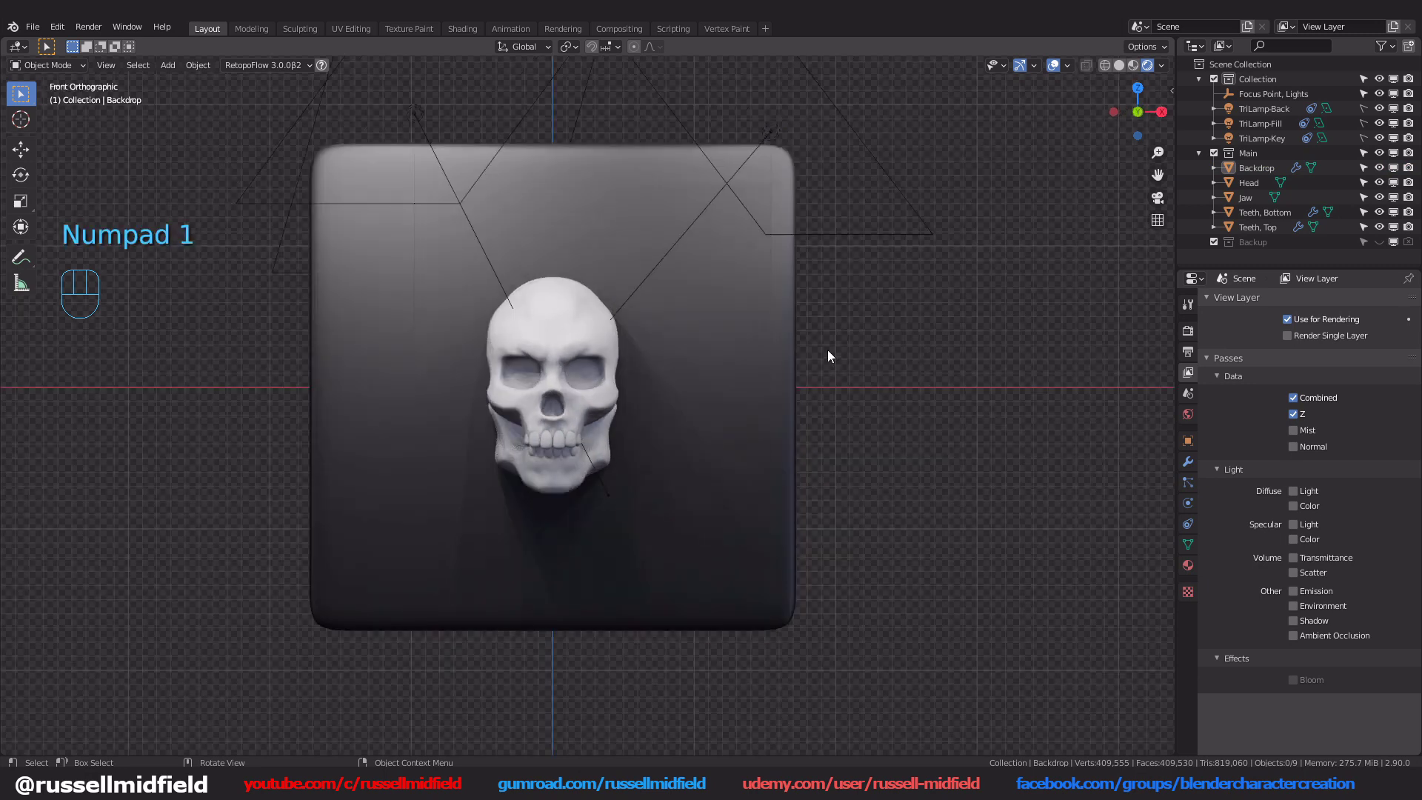
{"action": "key", "text": "shift+a"}
{"action": "mouse_move", "coordinate": [281, 154]}
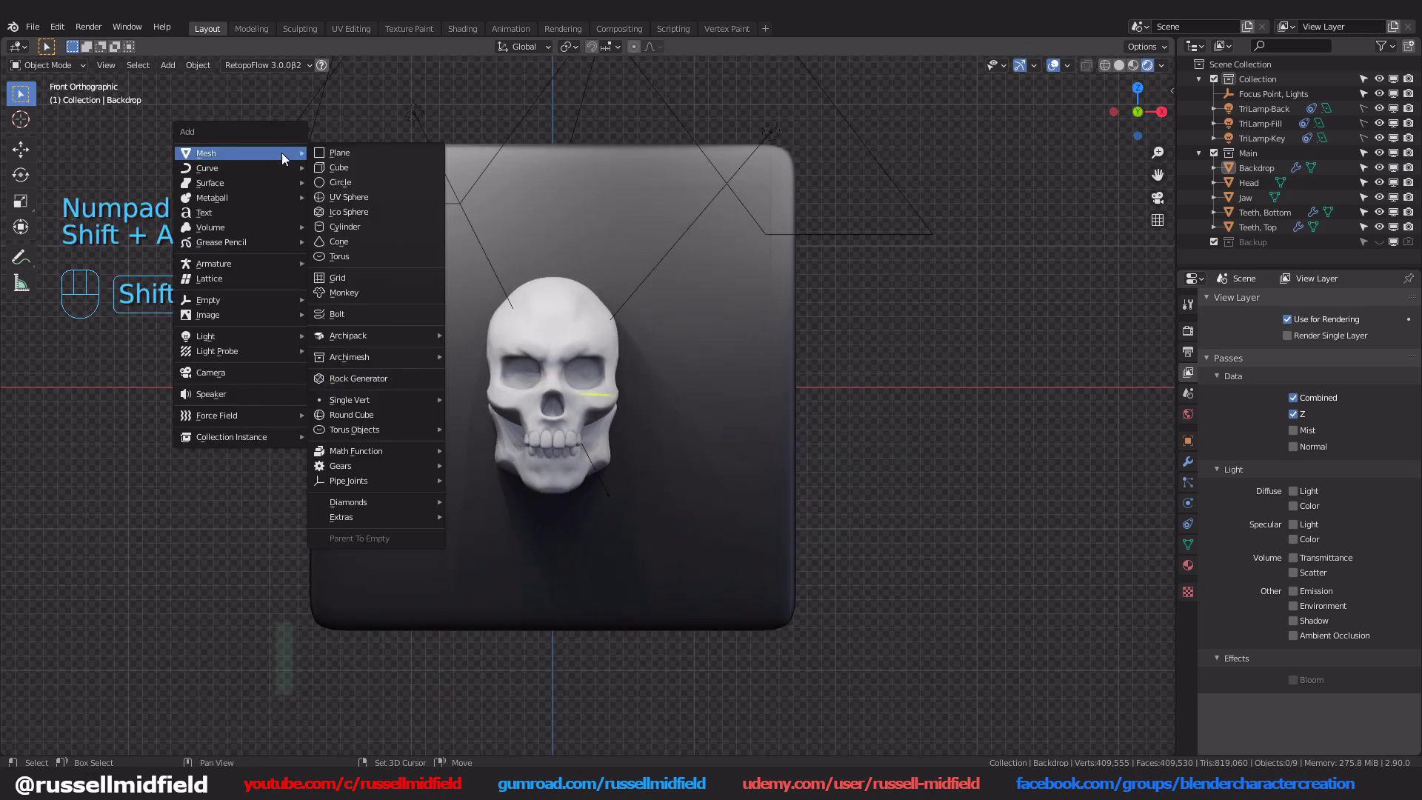
{"action": "left_click", "coordinate": [267, 375]}
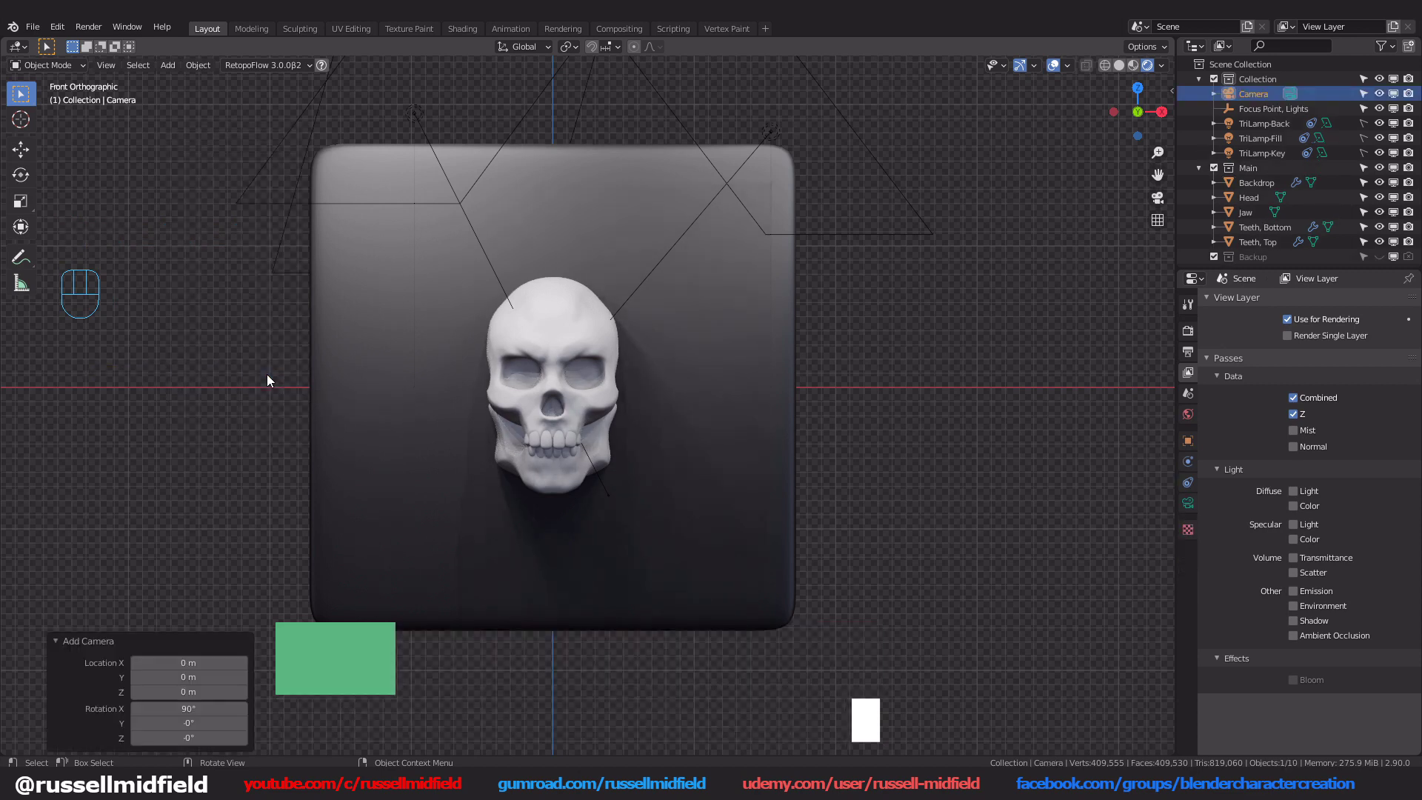
Step: Move the camera straight back along Y by -32.298 m, facing the skull
{"action": "middle_click_drag", "start_coordinate": [823, 362], "coordinate": [783, 365]}
{"action": "key", "text": "g"}
{"action": "key", "text": "y"}
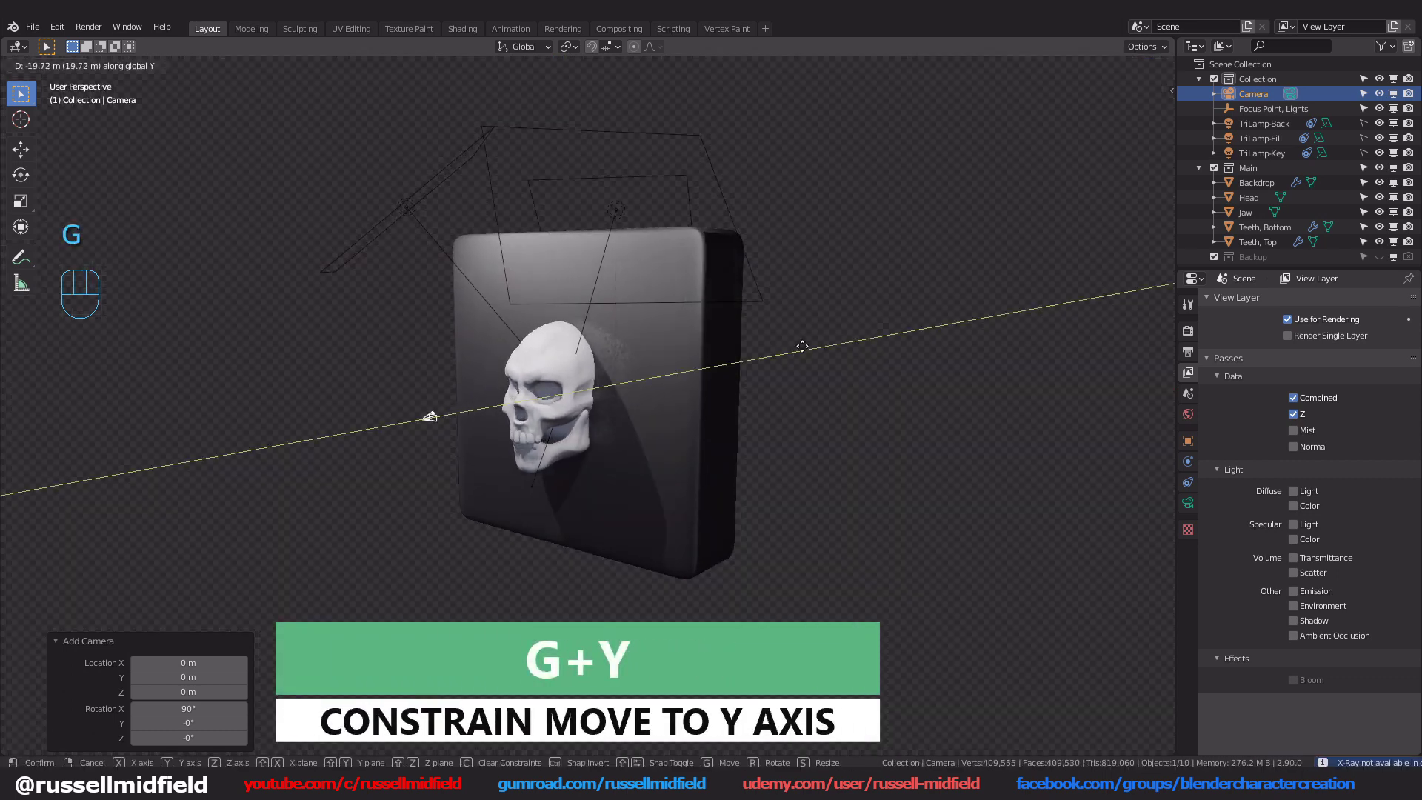
{"action": "left_click", "coordinate": [692, 373]}
{"action": "middle_click_drag", "start_coordinate": [457, 425], "coordinate": [401, 376], "text": "shift"}
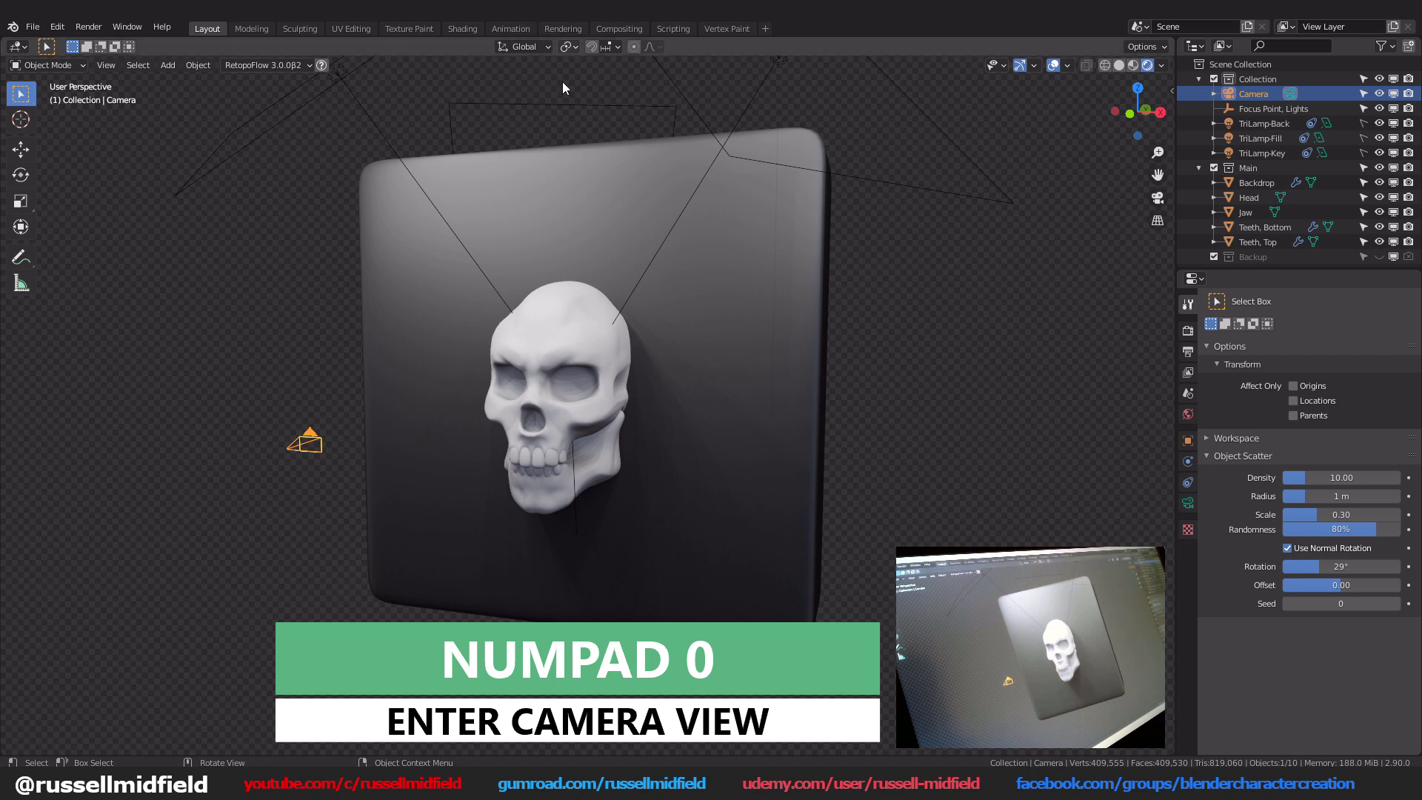
Step: Through the camera view, set output to 2048 × 2048 px, BW colour, 16-bit depth
{"action": "key", "text": "KP_0"}
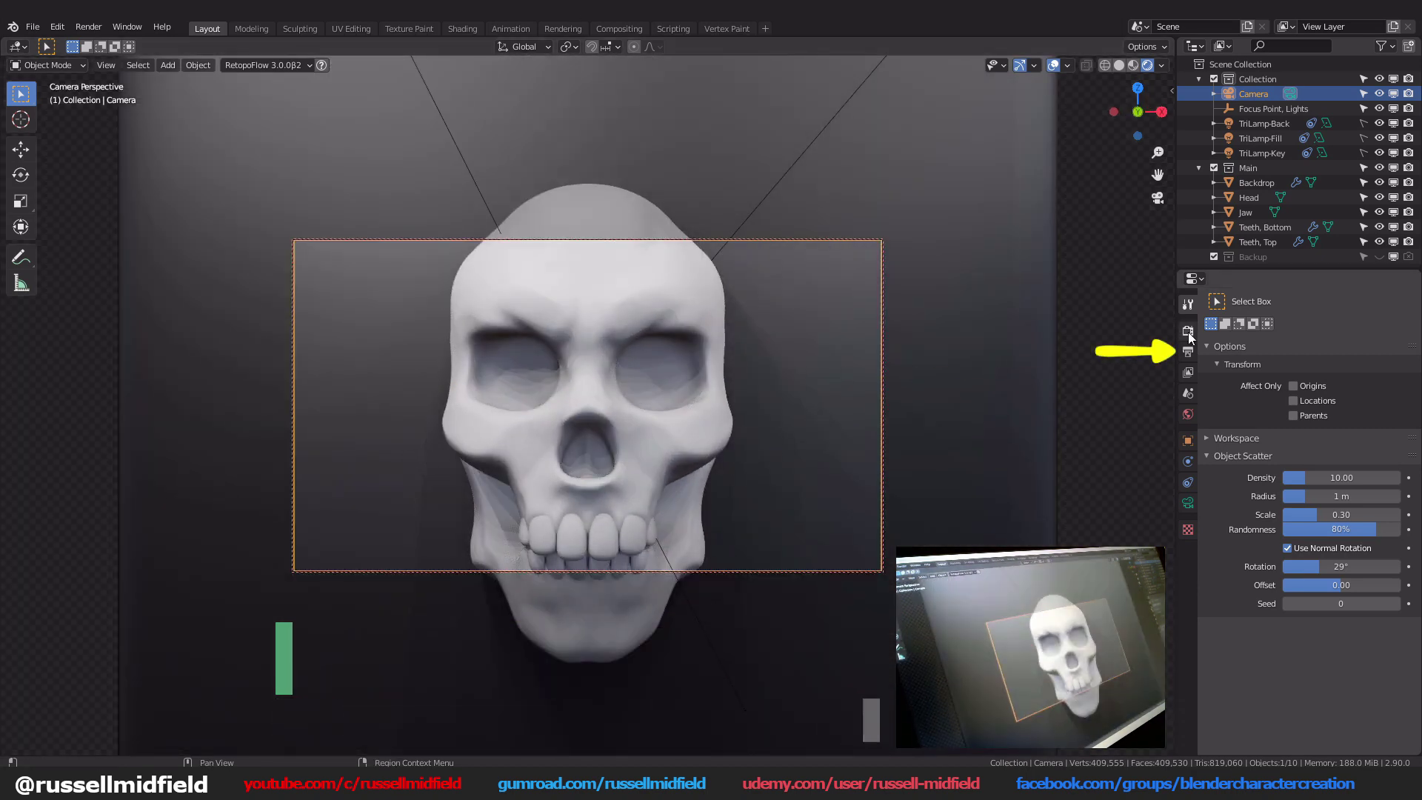
{"action": "left_click", "coordinate": [1189, 351]}
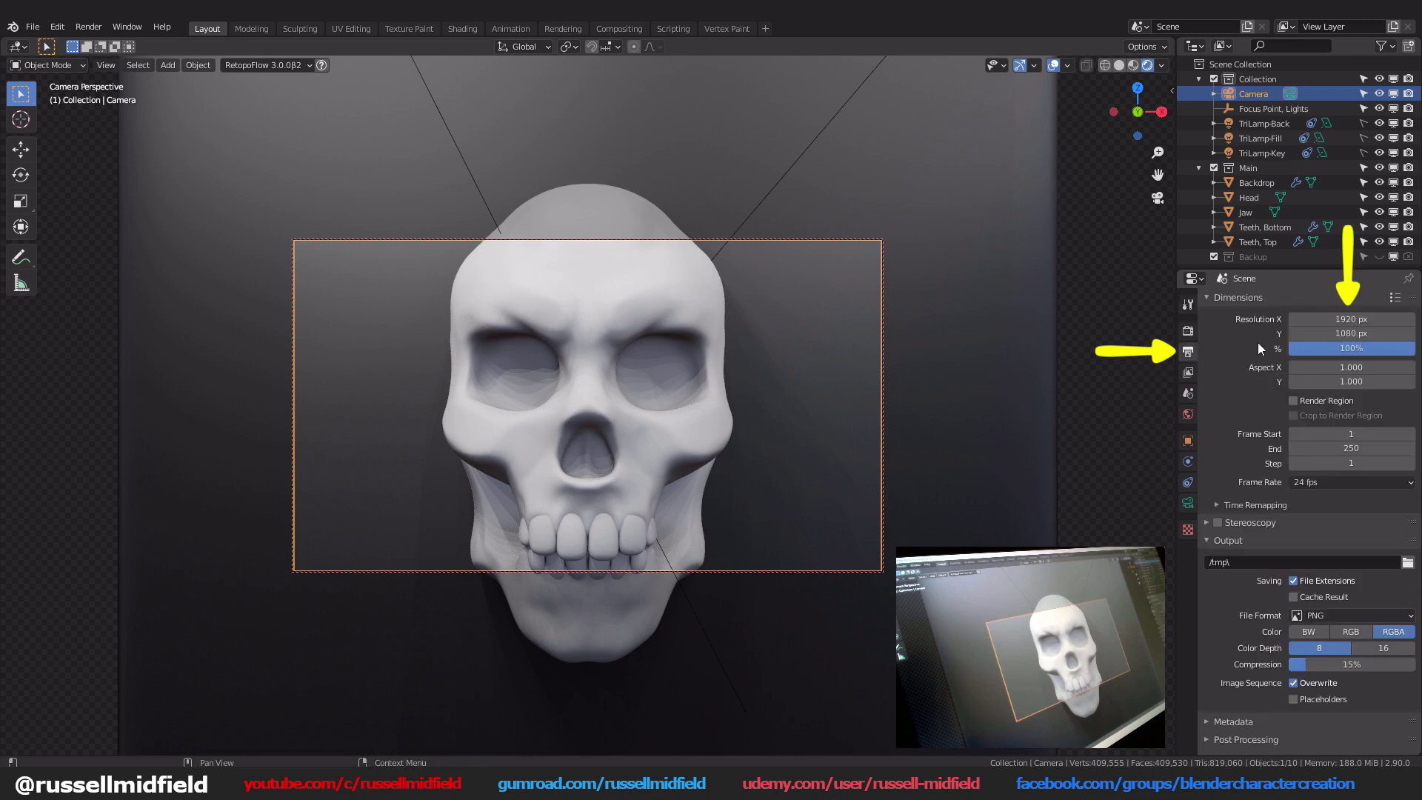
{"action": "left_click", "coordinate": [1336, 320]}
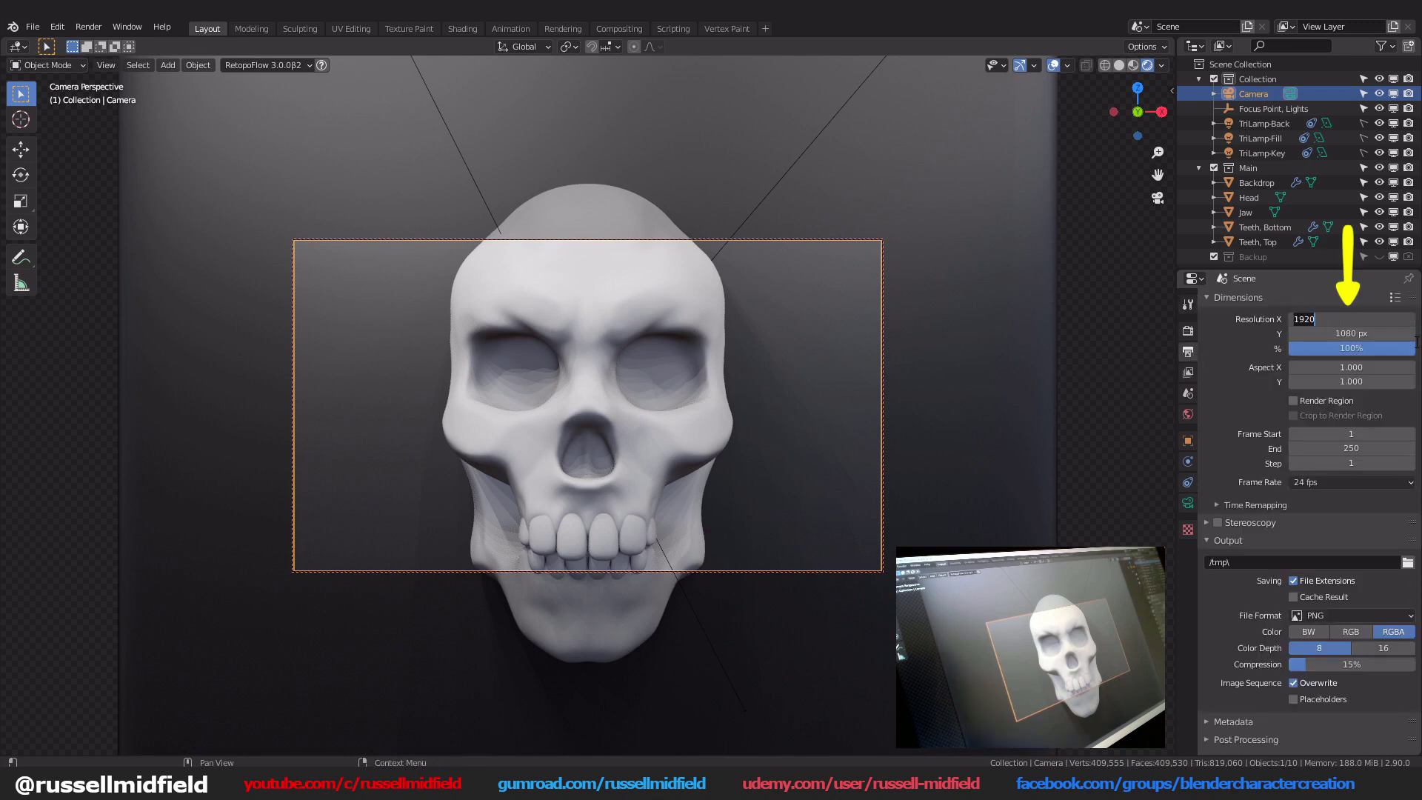
{"action": "type", "text": "2048"}
{"action": "key", "text": "Return"}
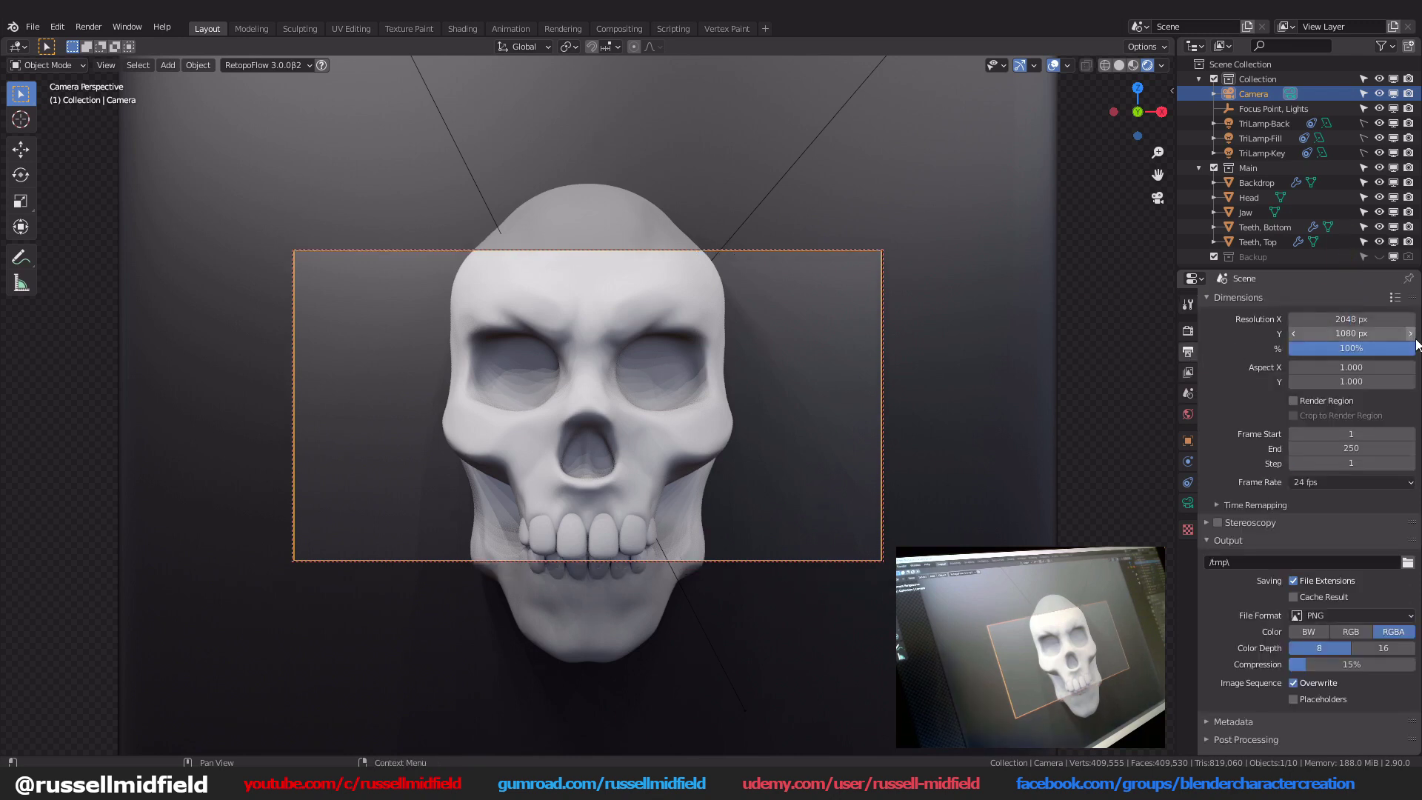
{"action": "left_click", "coordinate": [1368, 334]}
{"action": "type", "text": "2048"}
{"action": "key", "text": "Return"}
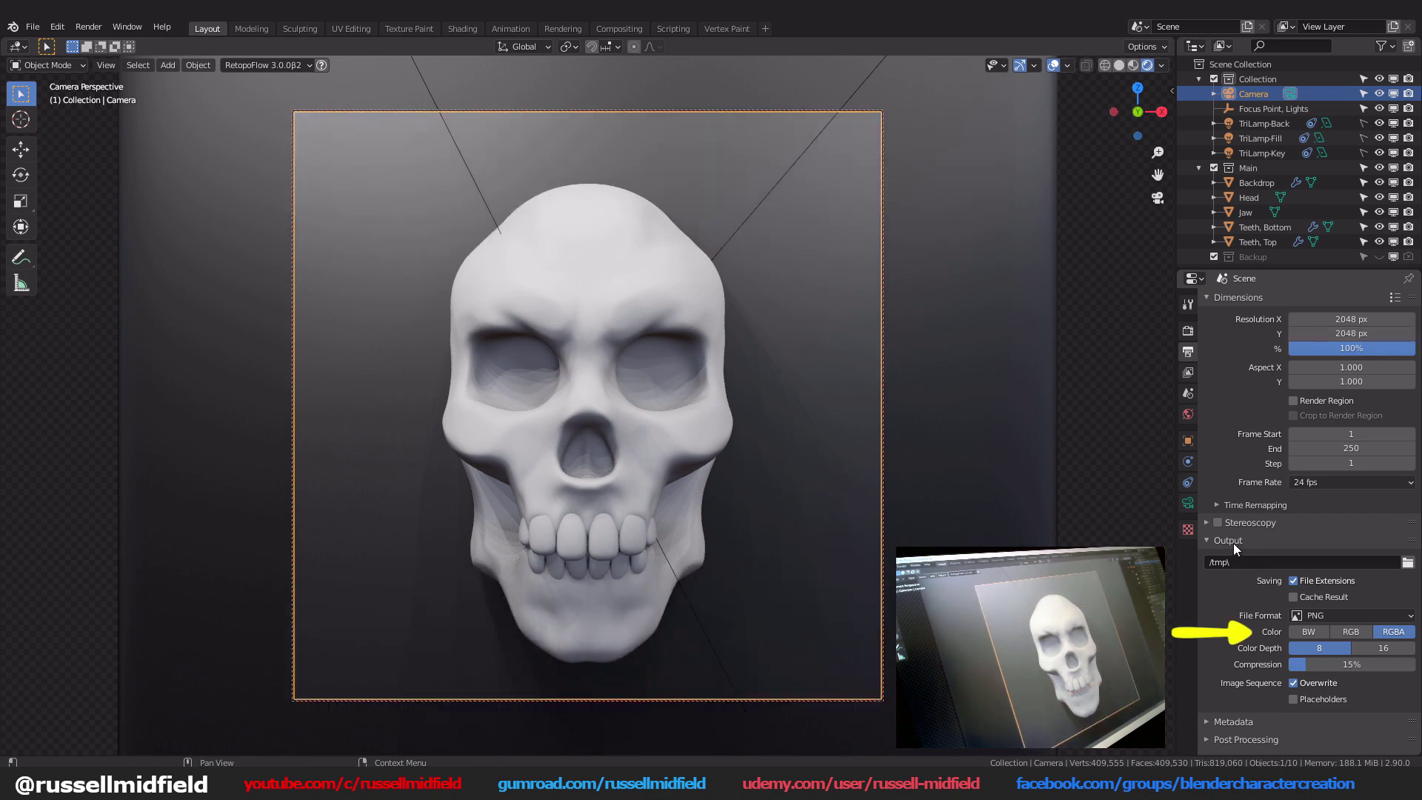
{"action": "left_click", "coordinate": [1307, 633]}
{"action": "left_click", "coordinate": [1380, 650]}
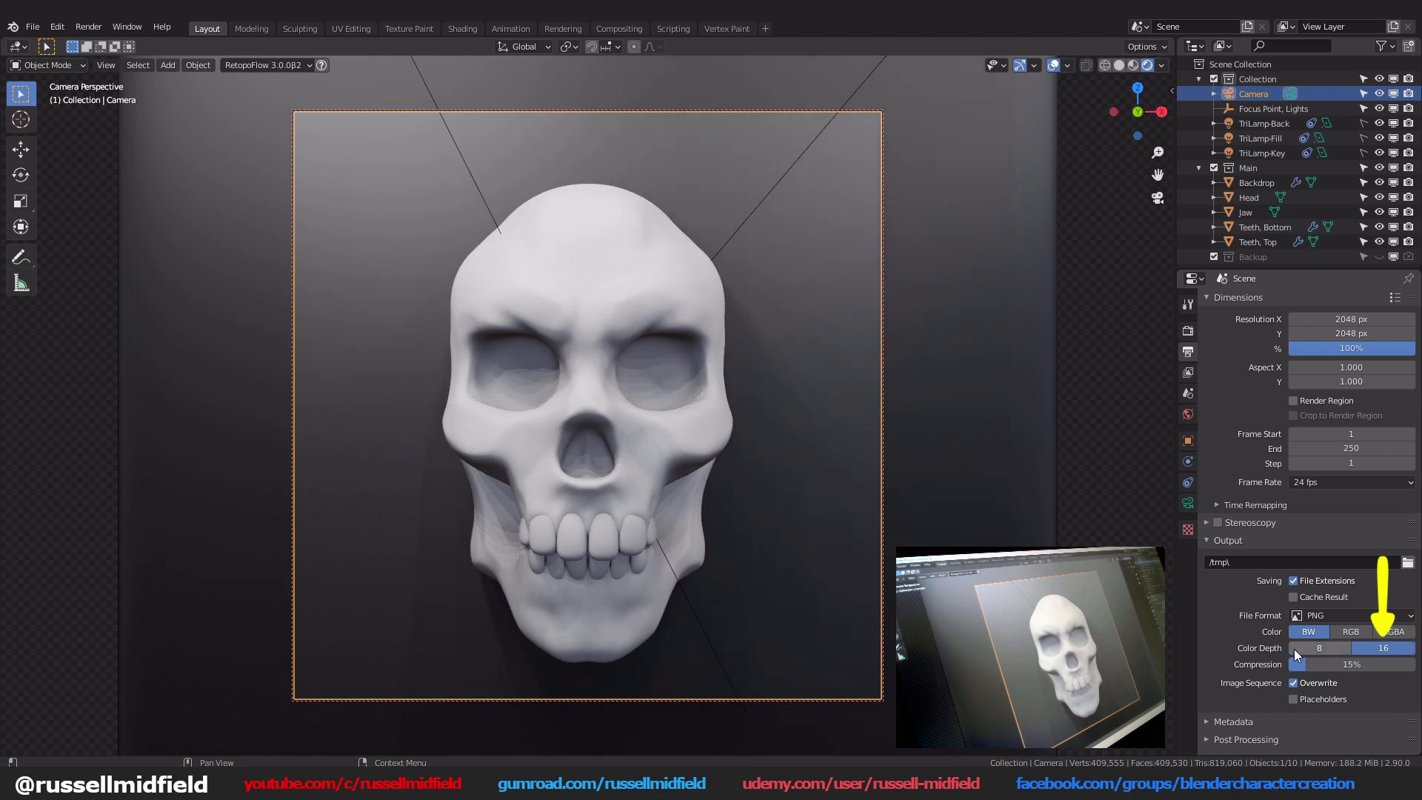
Step: Enable the Mist pass, make the camera orthographic at scale 17.900, then show World settings
{"action": "left_click", "coordinate": [1186, 374]}
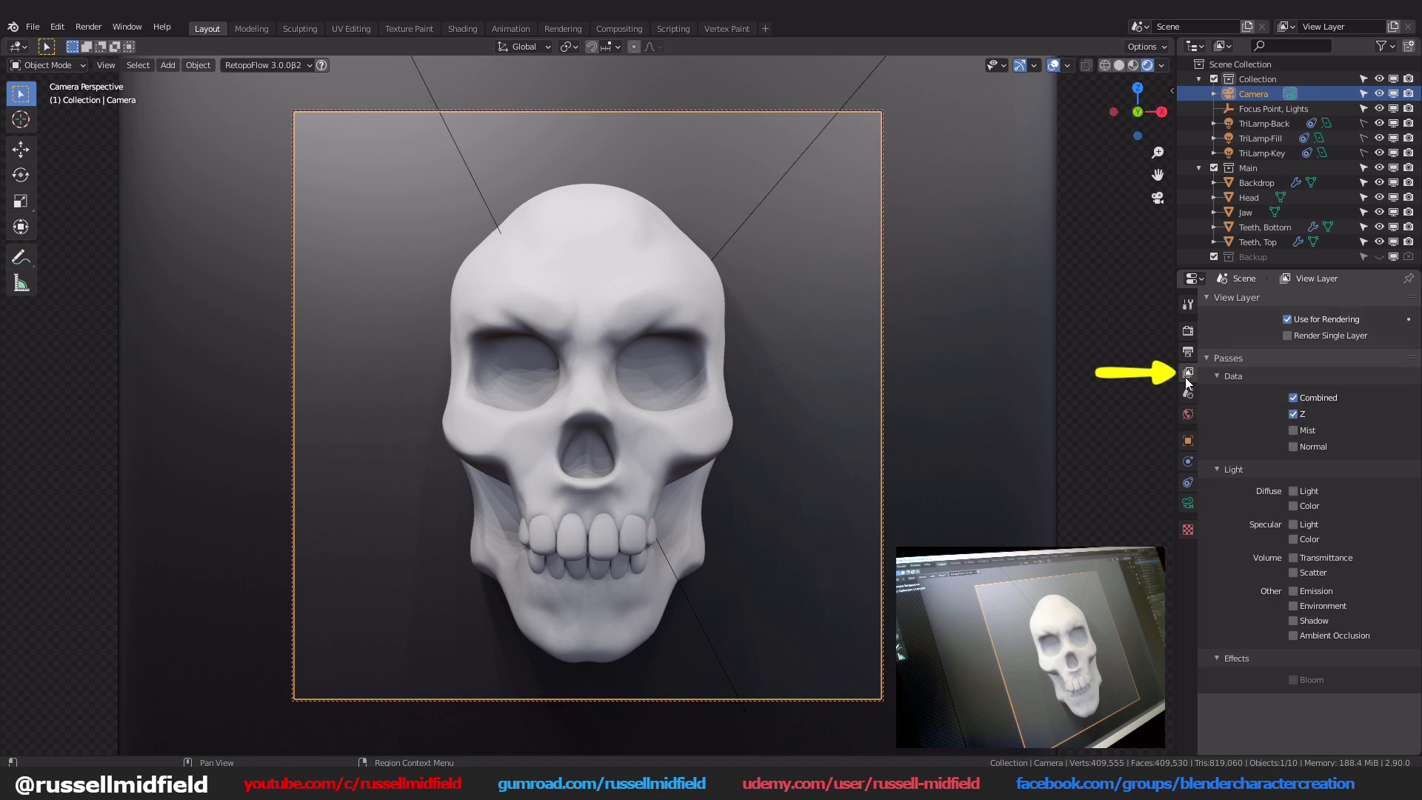
{"action": "left_click", "coordinate": [1292, 431]}
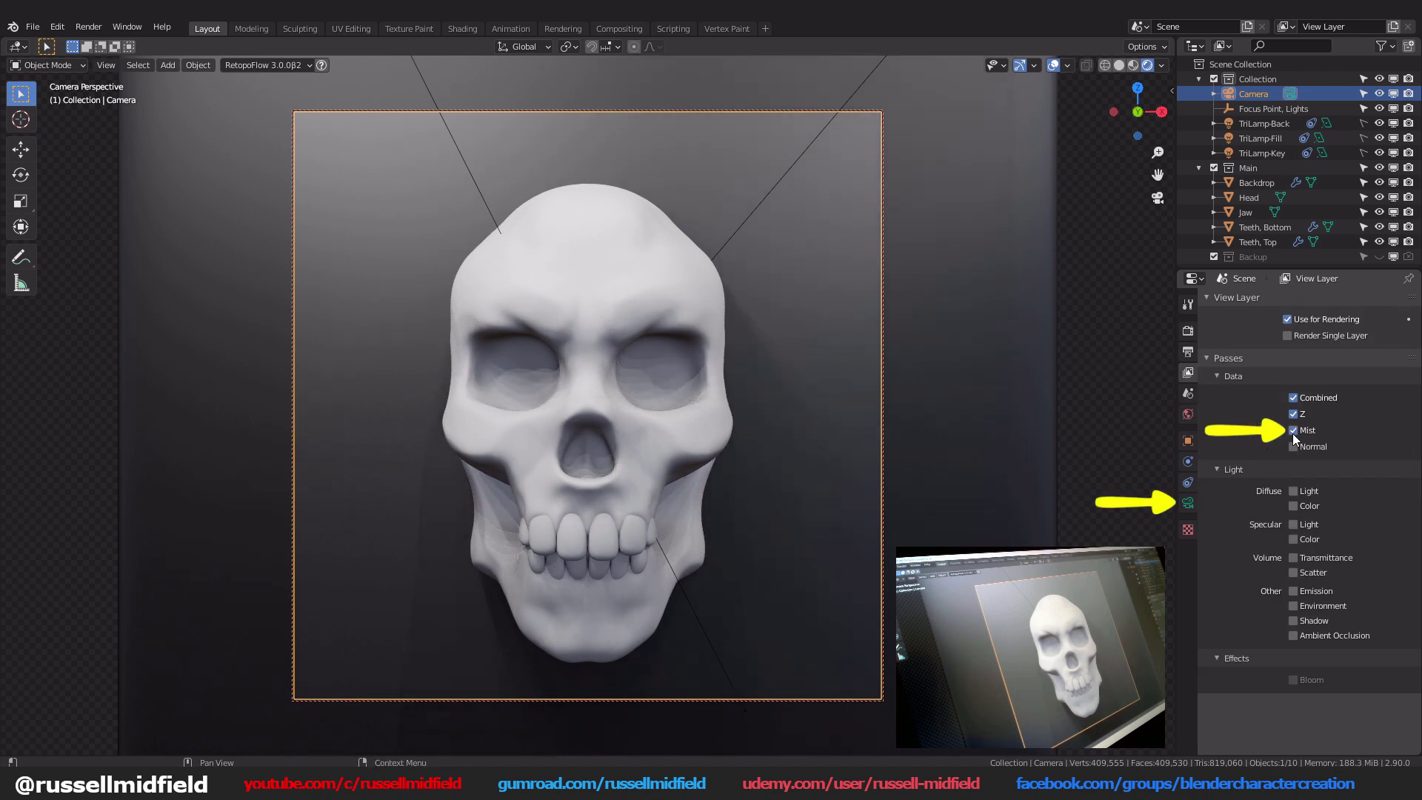
{"action": "left_click", "coordinate": [1193, 506]}
{"action": "left_click", "coordinate": [1323, 347]}
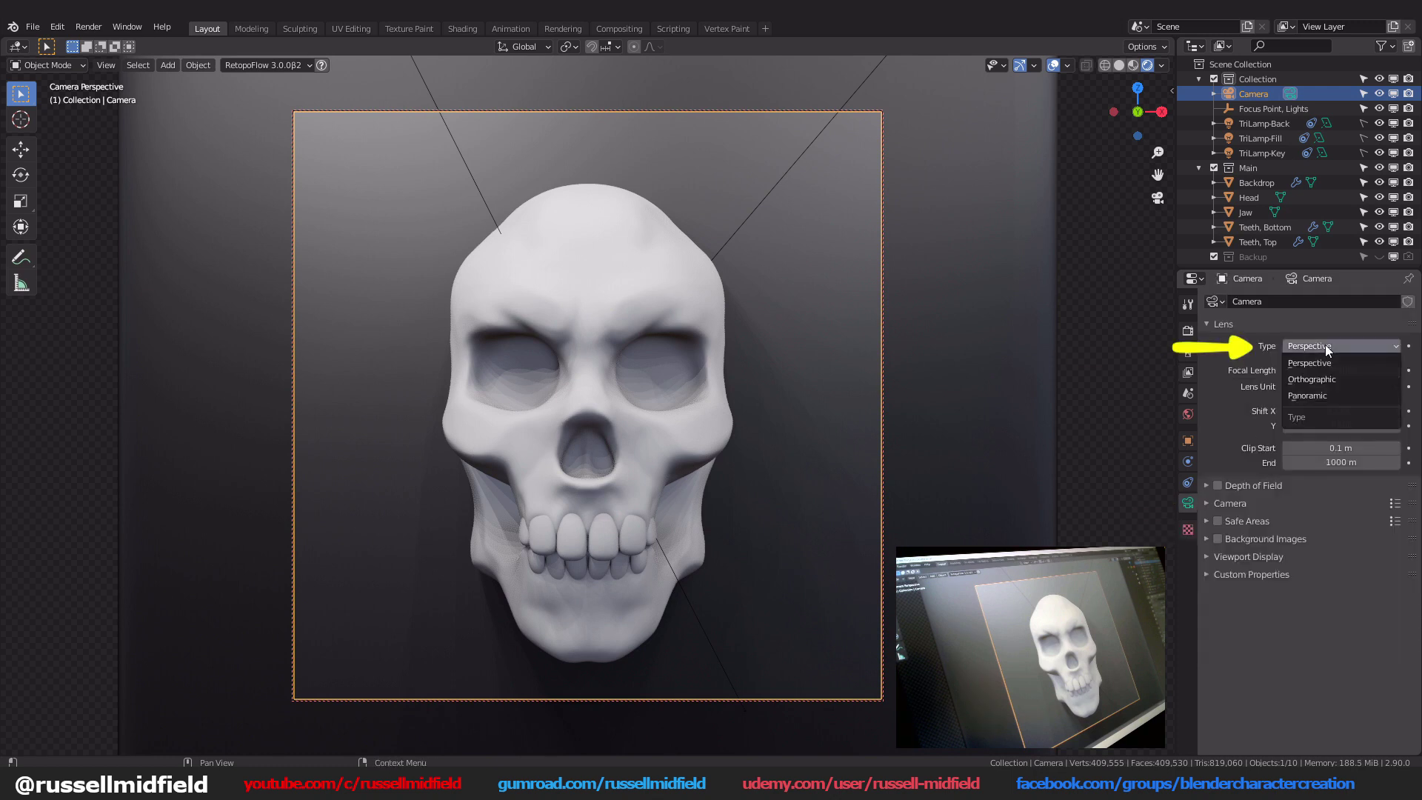
{"action": "left_click", "coordinate": [1324, 376]}
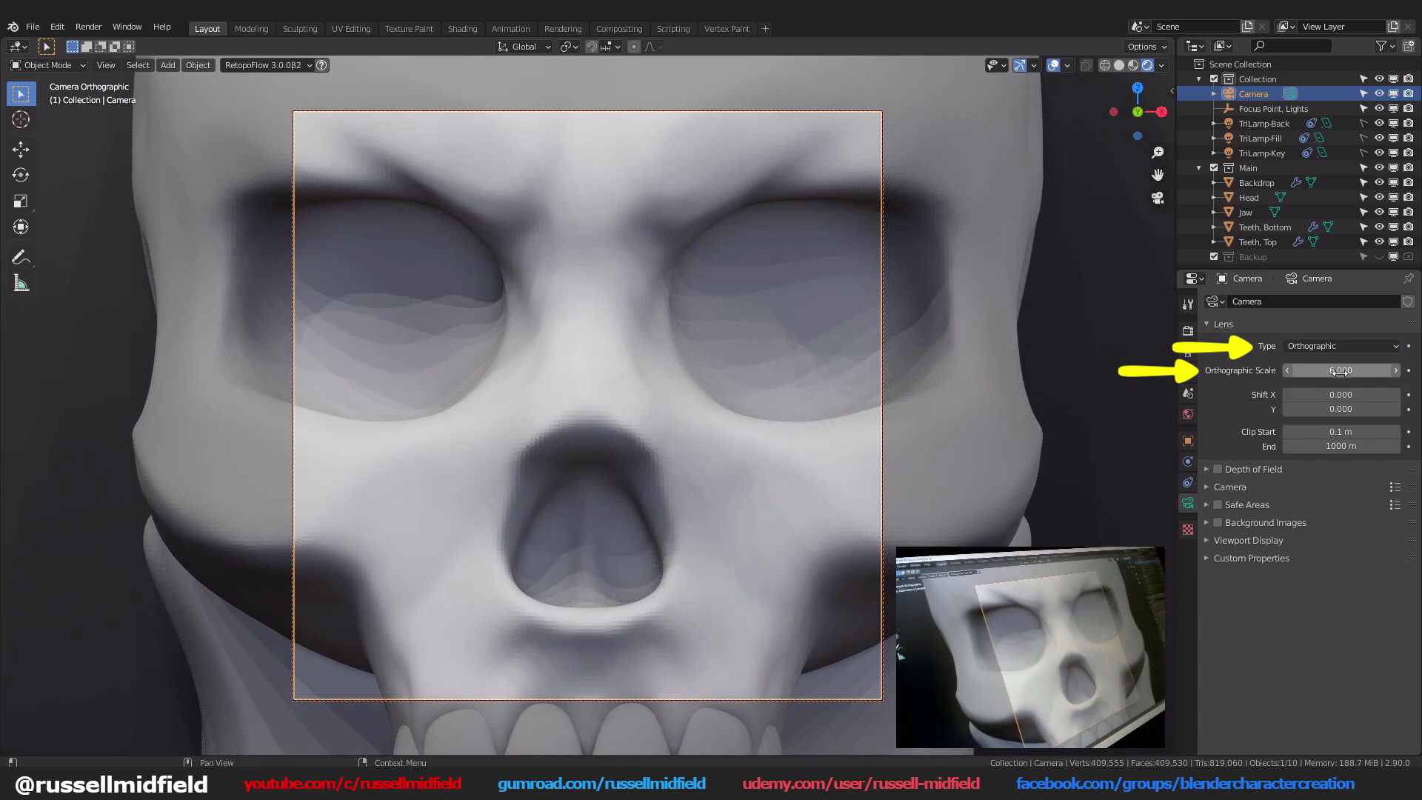
{"action": "mouse_move", "coordinate": [1340, 372]}
{"action": "left_mouse_down"}
{"action": "mouse_move", "coordinate": [1396, 371]}
{"action": "mouse_move", "coordinate": [1343, 377]}
{"action": "left_mouse_up"}
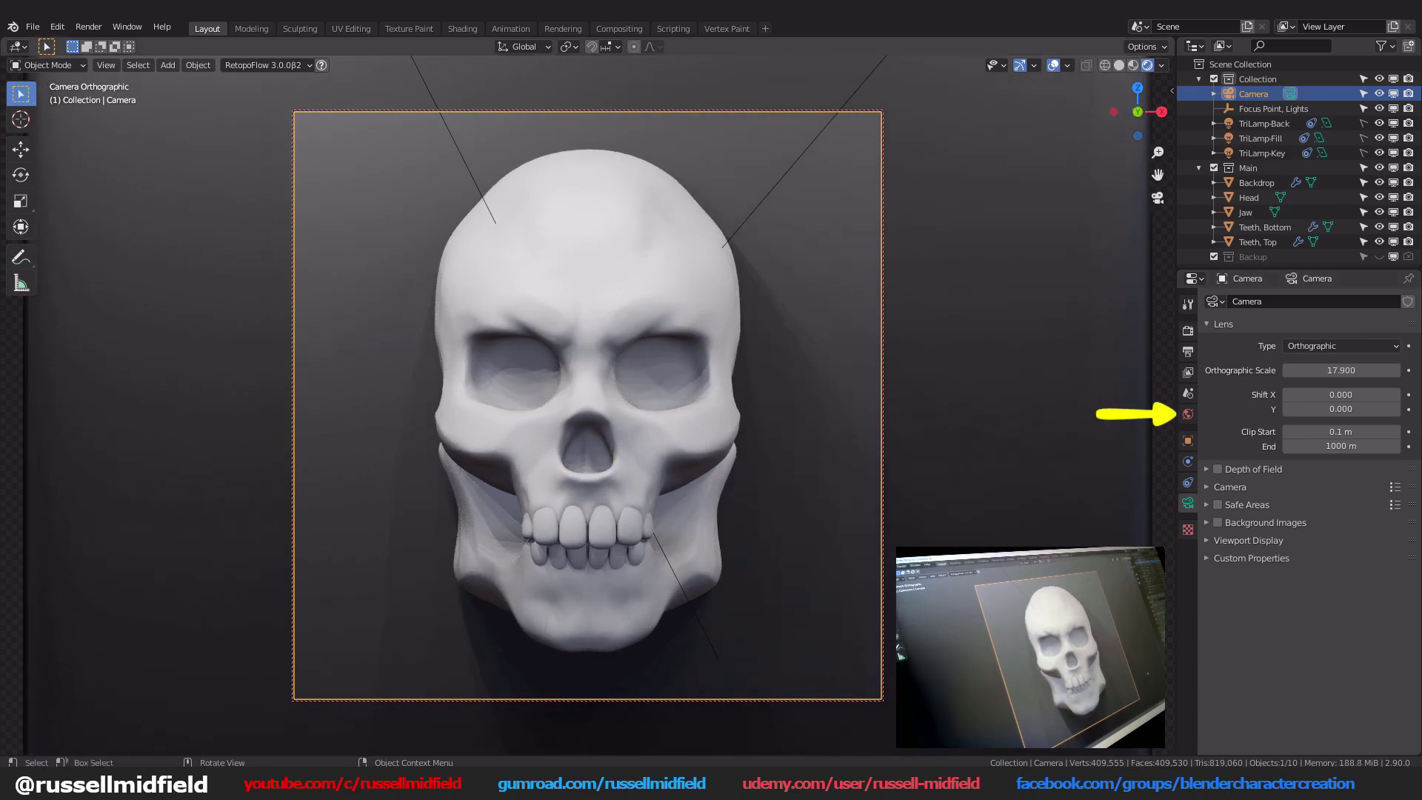
{"action": "left_click", "coordinate": [1188, 414]}
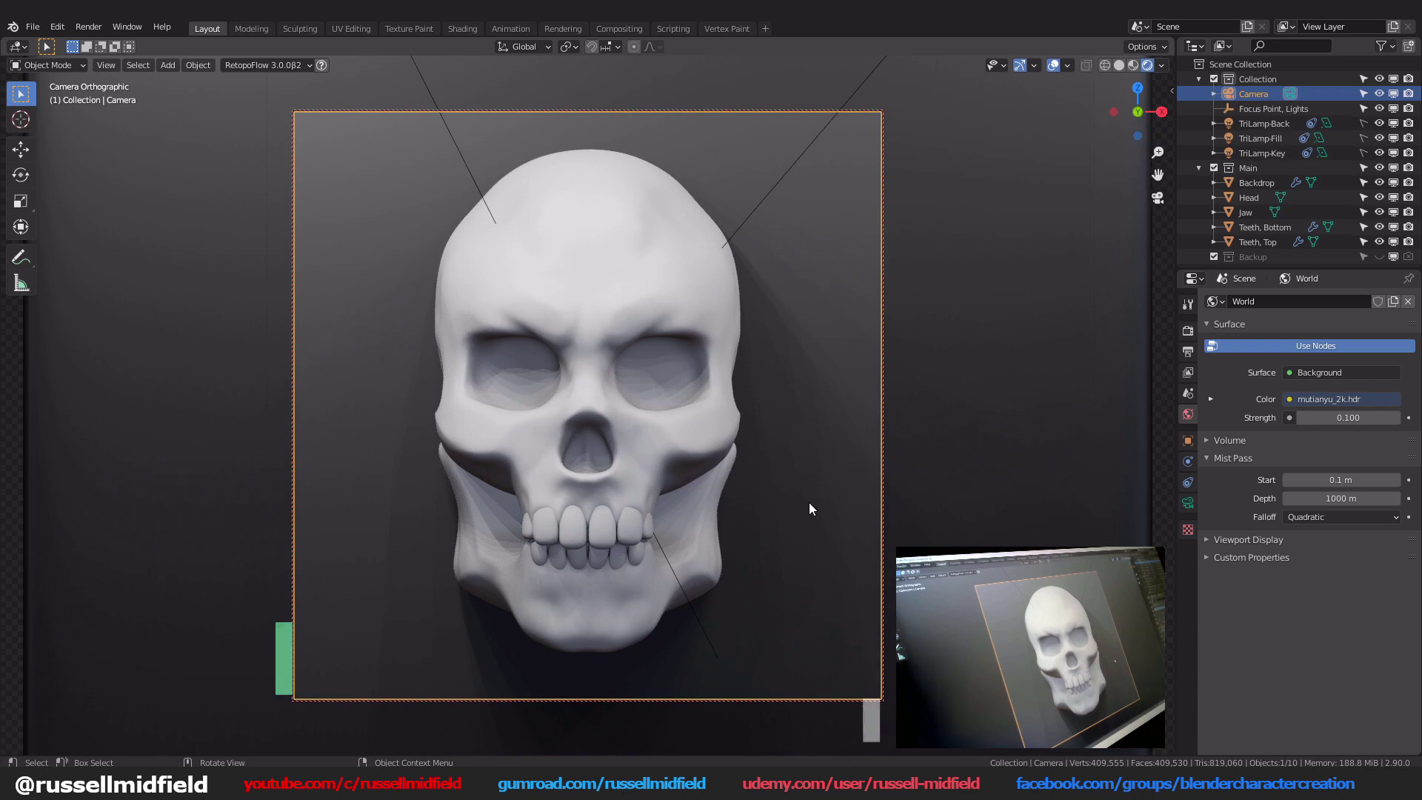
Step: From the side view, measure 22.5353 m from the camera to the skull's front
{"action": "key", "text": "KP_0"}
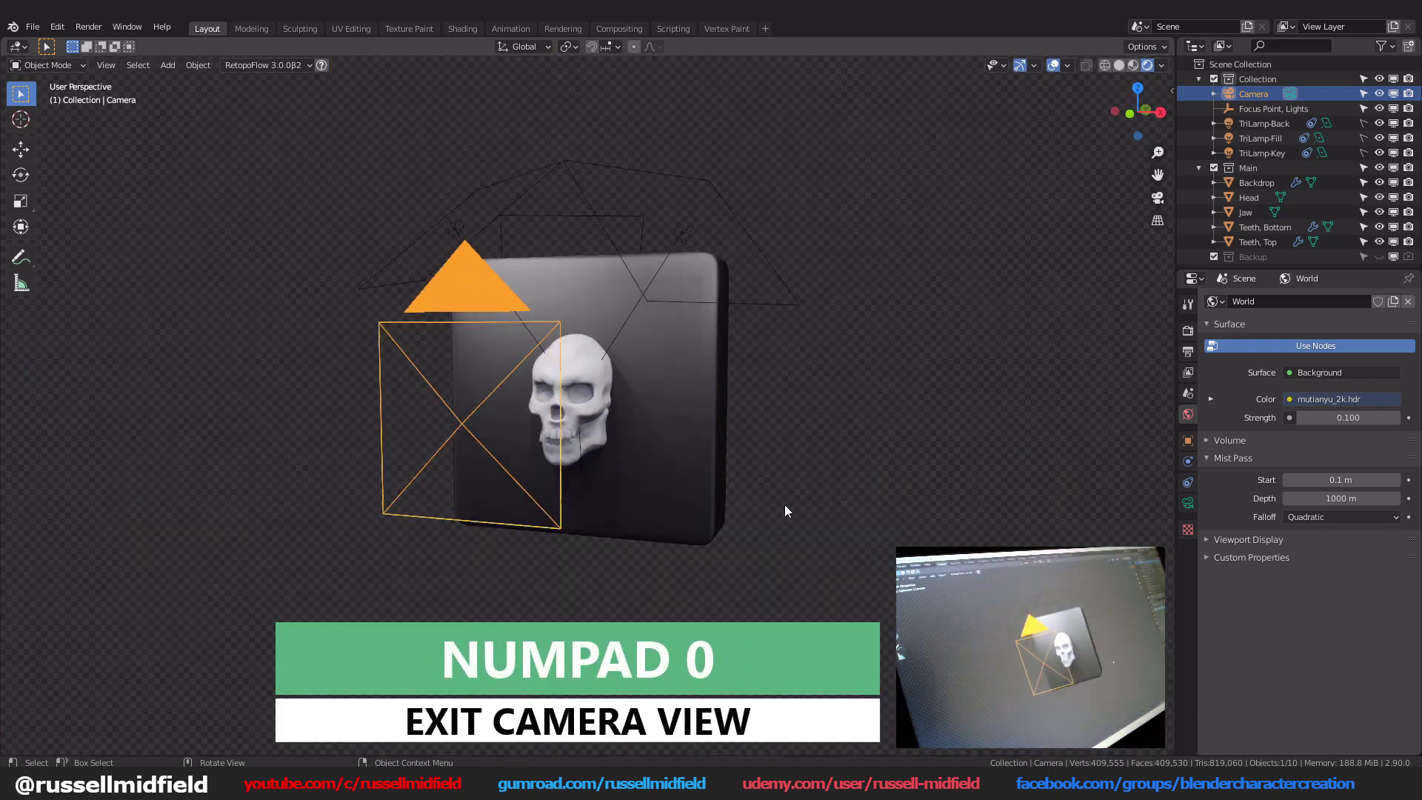
{"action": "scroll", "coordinate": [704, 482], "scroll_direction": "up", "scroll_amount": 3}
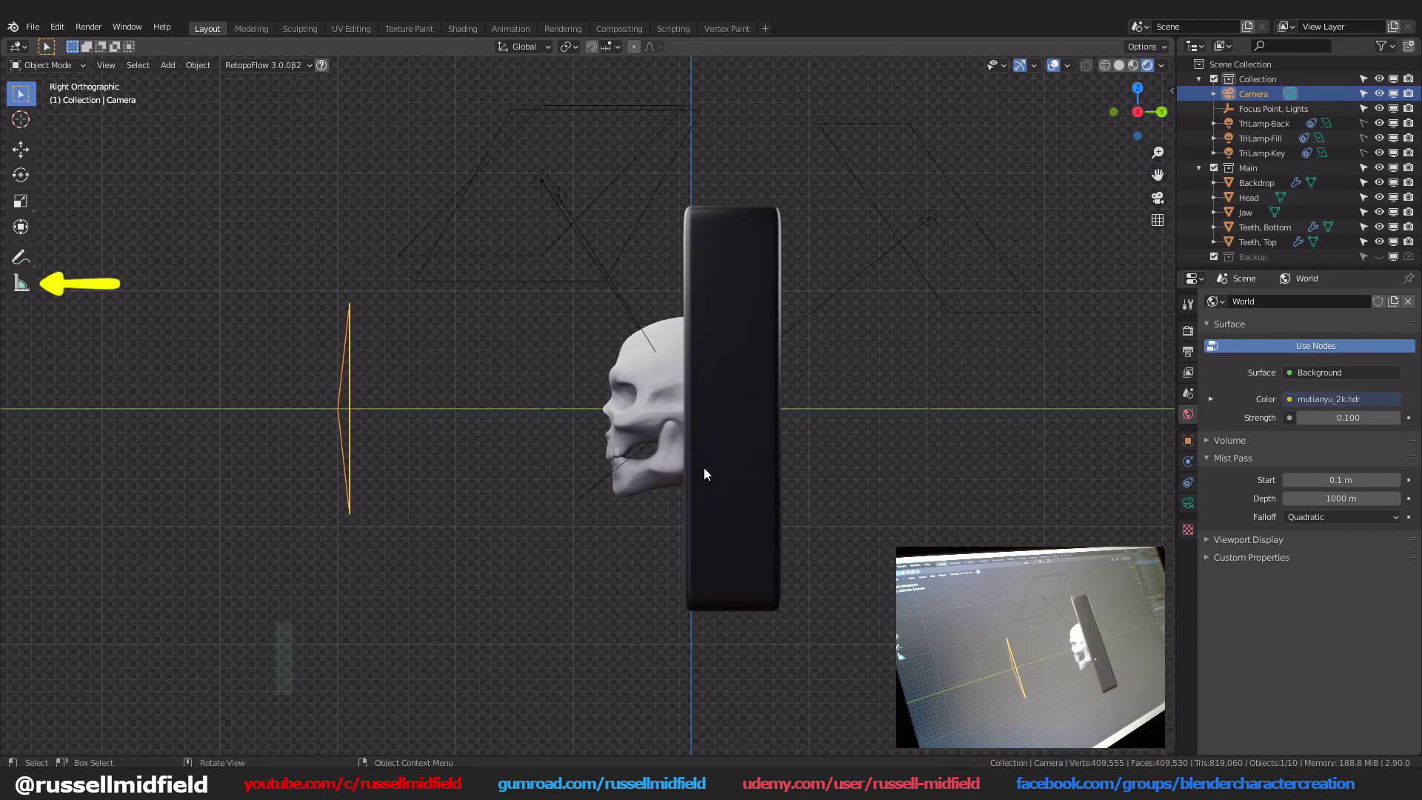
{"action": "left_click", "coordinate": [21, 283]}
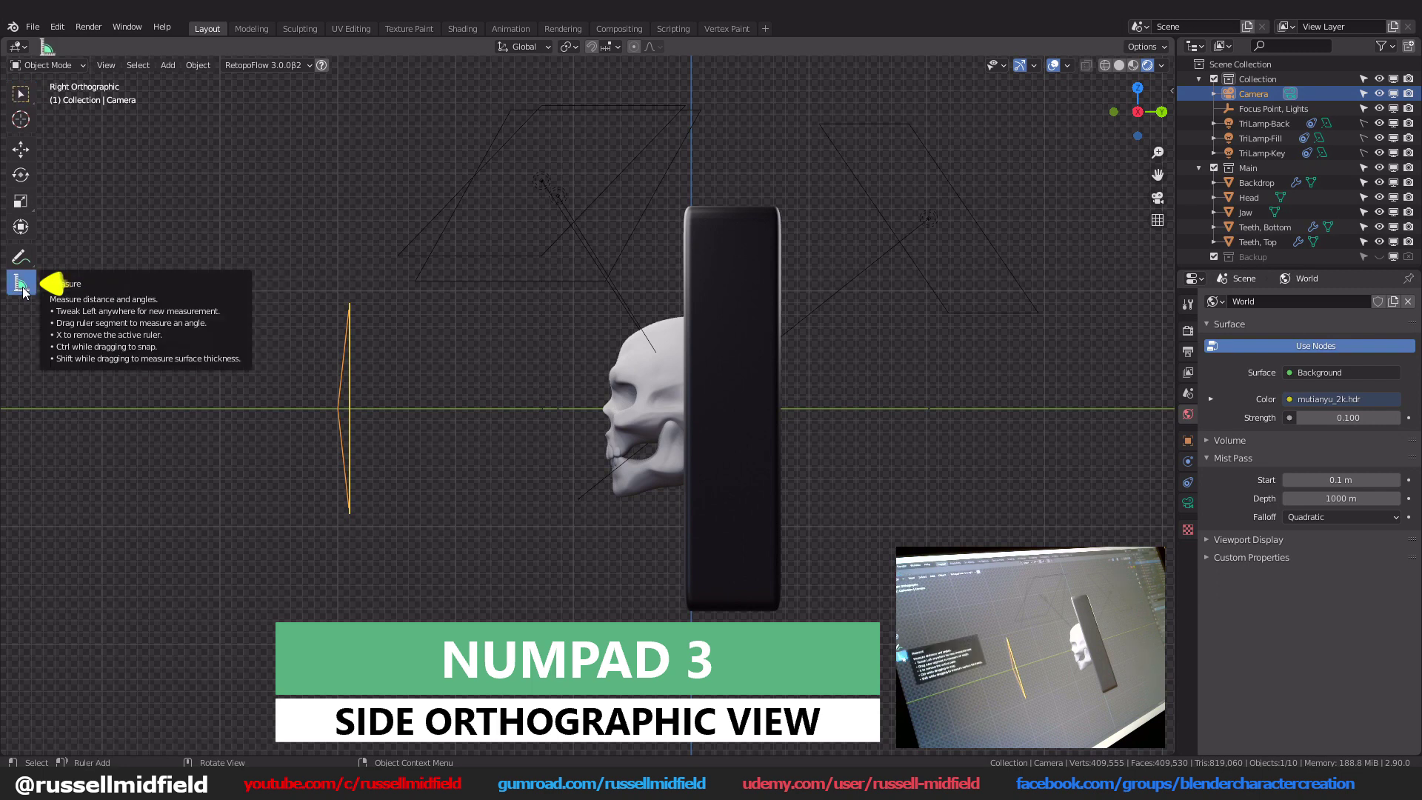
{"action": "scroll", "coordinate": [307, 388], "scroll_direction": "up", "scroll_amount": 3}
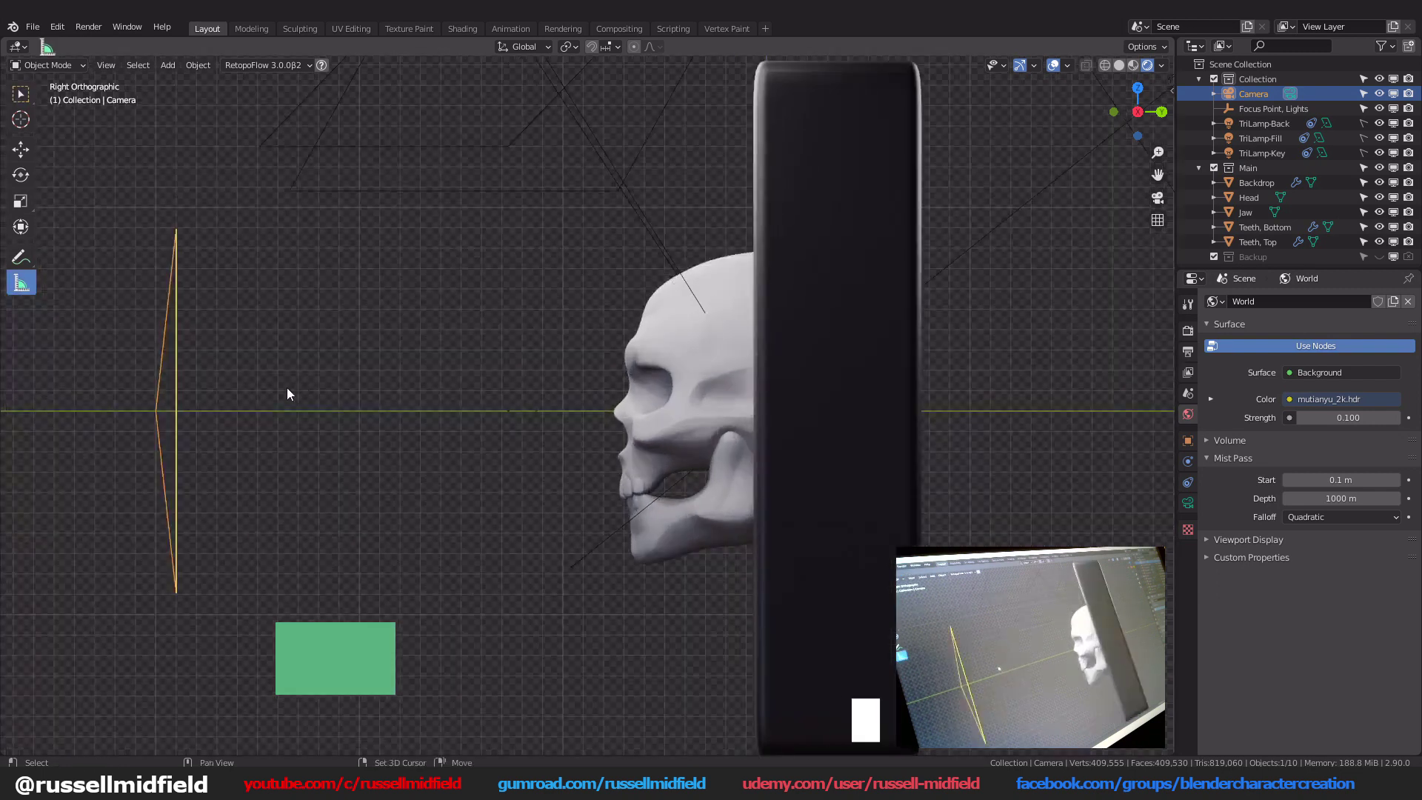
{"action": "middle_click_drag", "start_coordinate": [286, 388], "coordinate": [397, 378], "text": "shift"}
{"action": "scroll", "coordinate": [400, 378], "scroll_direction": "up", "scroll_amount": 2}
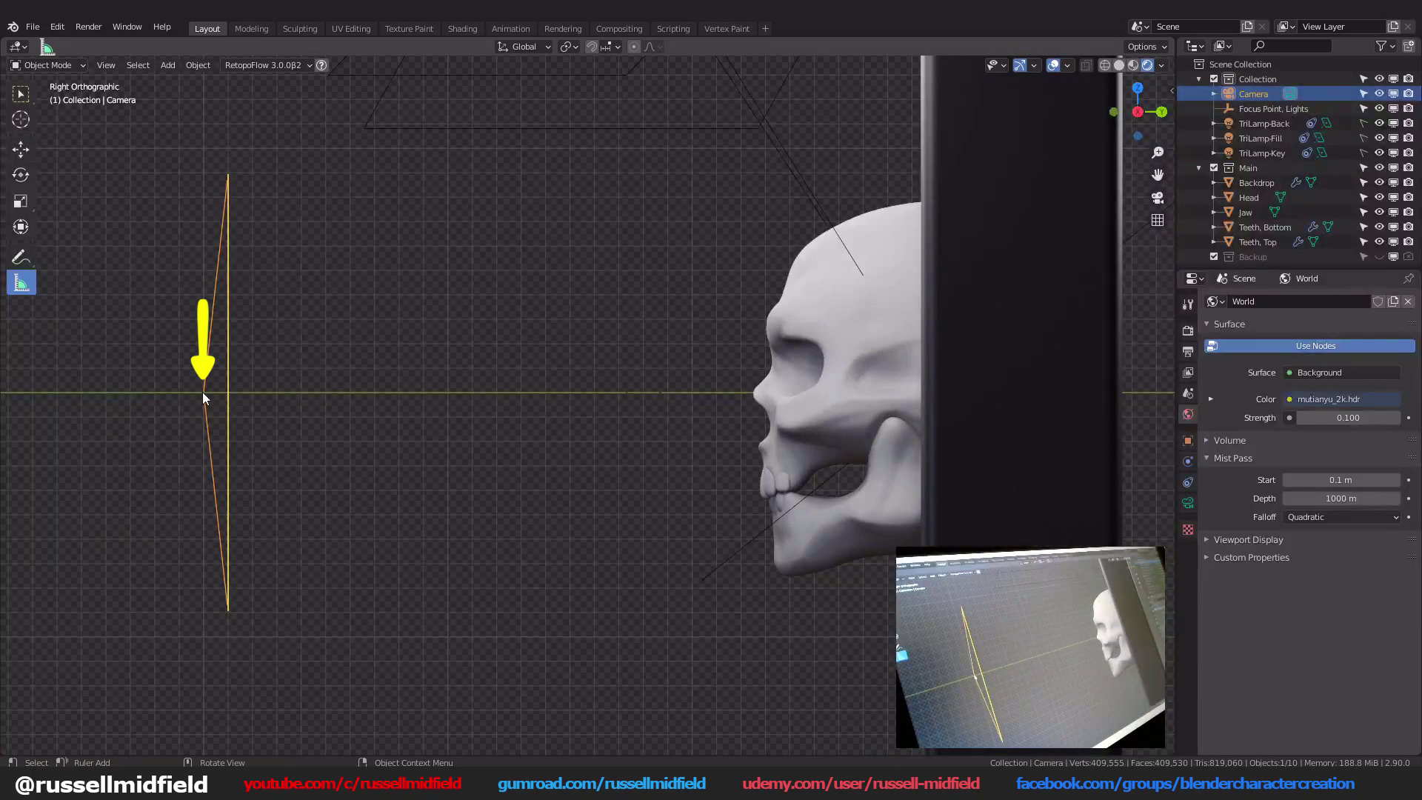
{"action": "left_click_drag", "start_coordinate": [202, 393], "coordinate": [753, 393]}
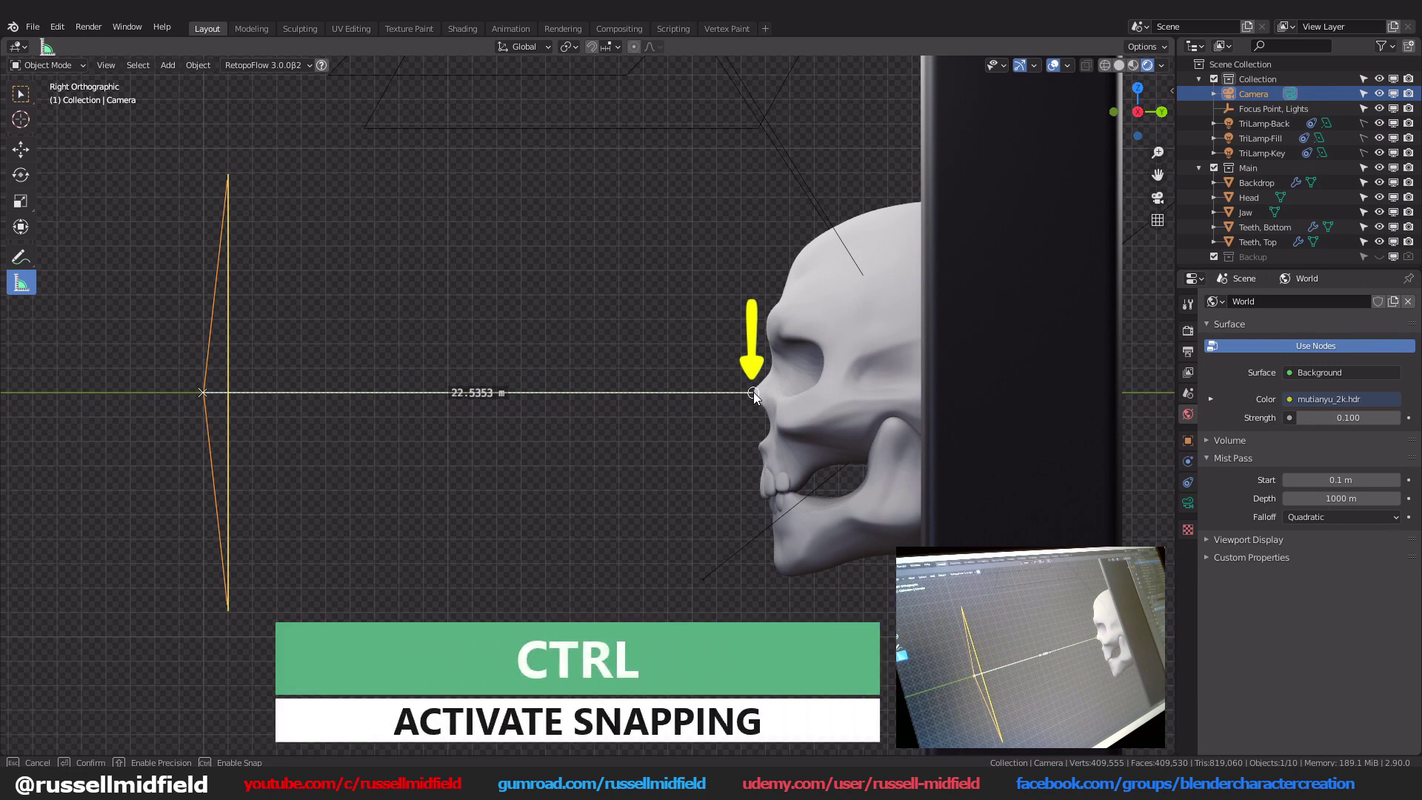
{"action": "left_click_drag", "start_coordinate": [752, 393], "coordinate": [752, 392], "text": "ctrl"}
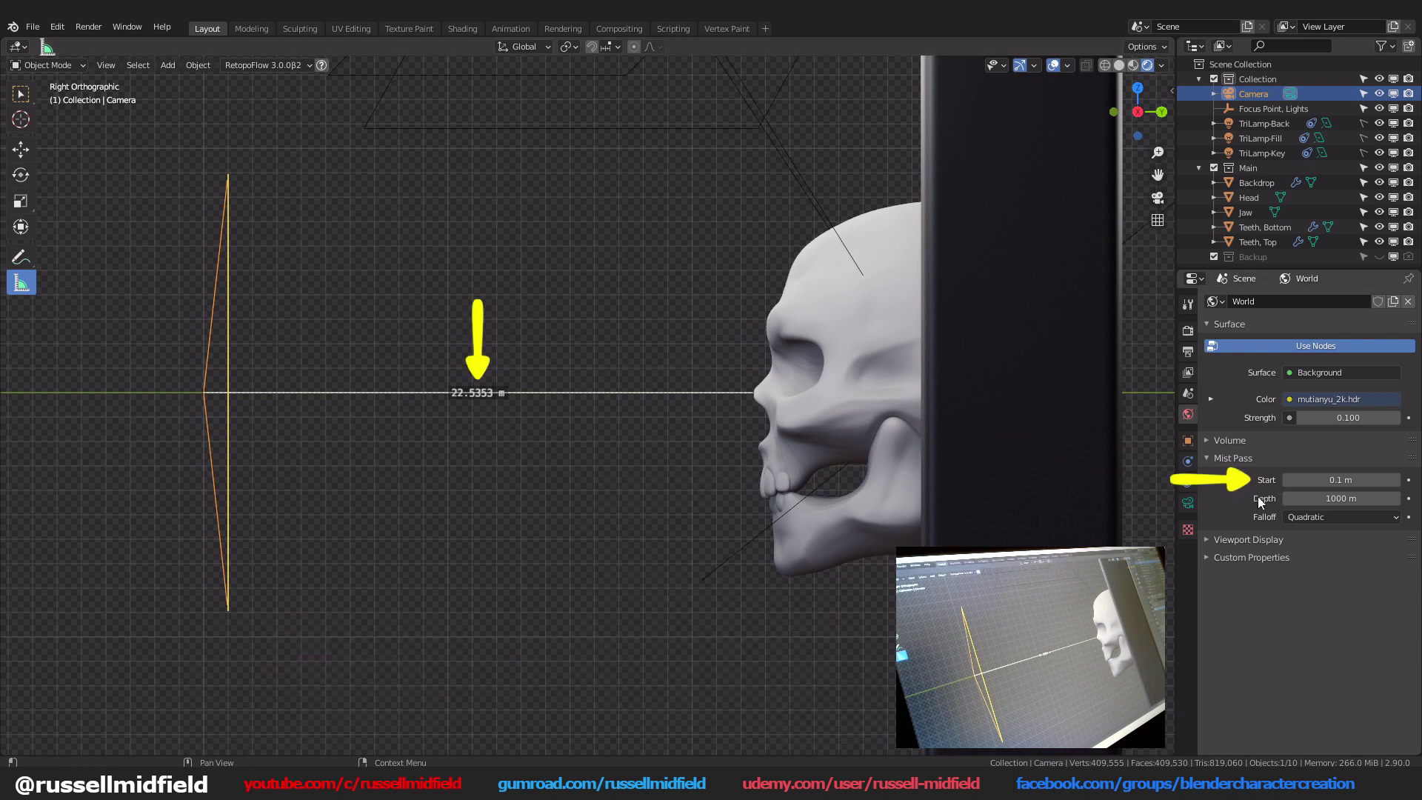
Step: Set the mist start to 22 m and extend the ruler into the skull
{"action": "left_click", "coordinate": [1325, 480]}
{"action": "type", "text": "22.4"}
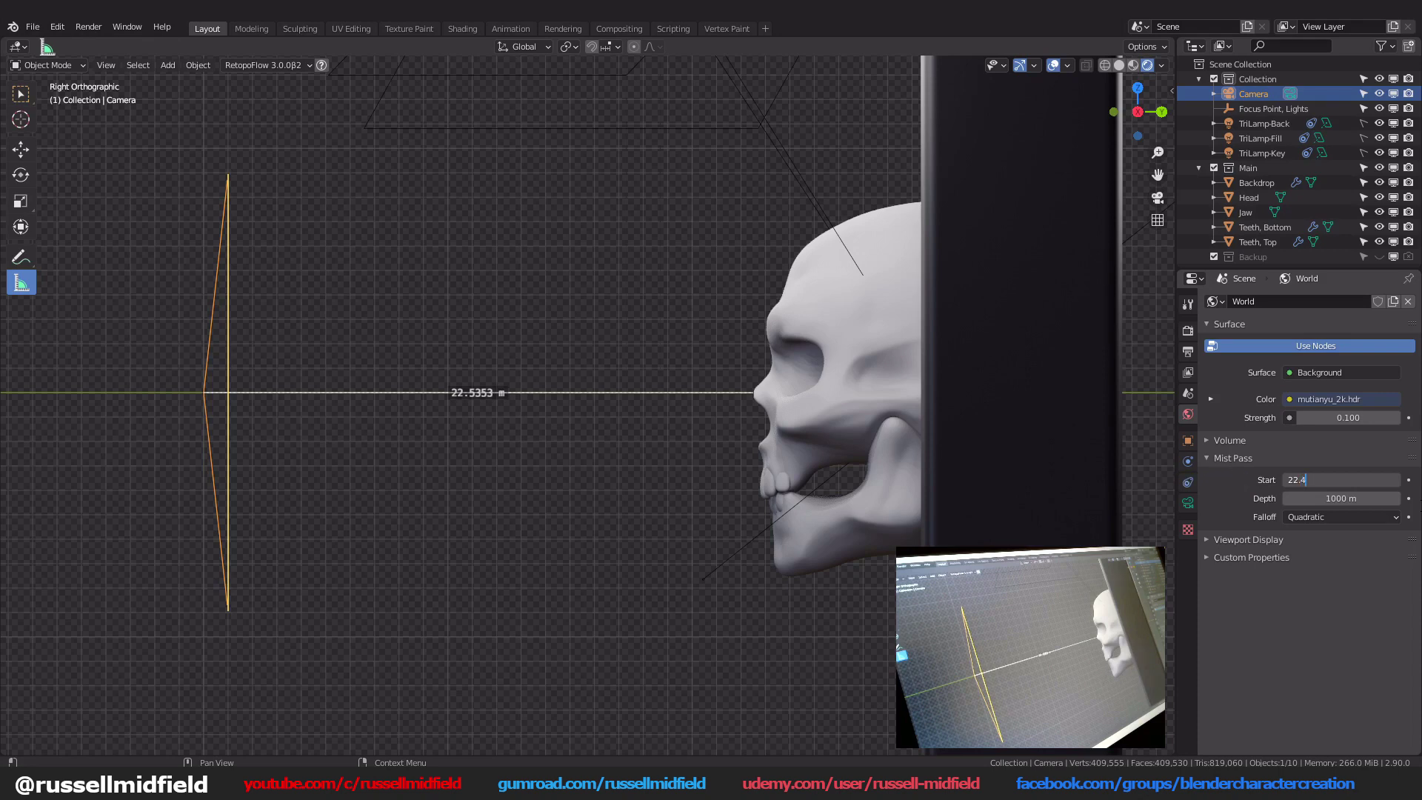
{"action": "key", "text": "Return"}
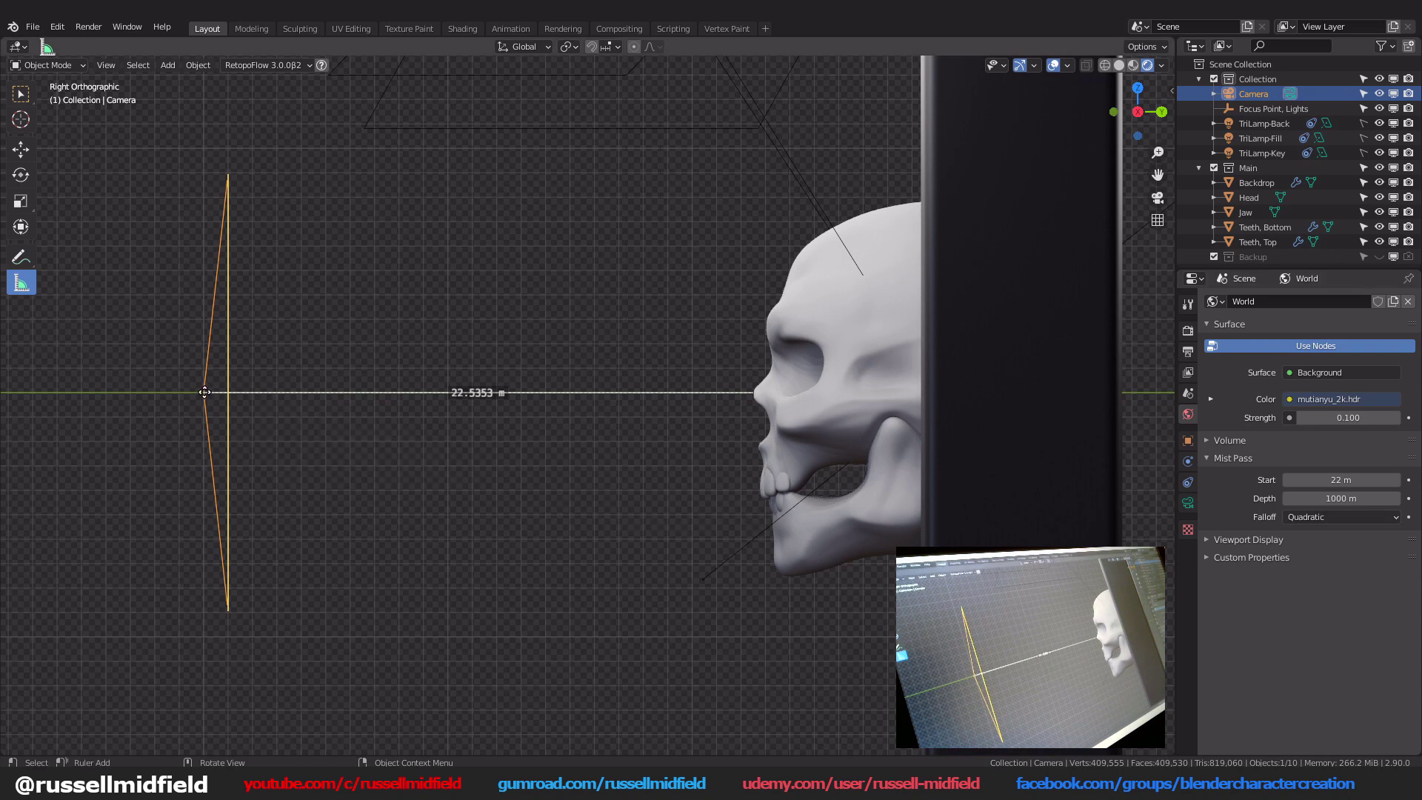
{"action": "left_click_drag", "start_coordinate": [743, 392], "coordinate": [919, 392]}
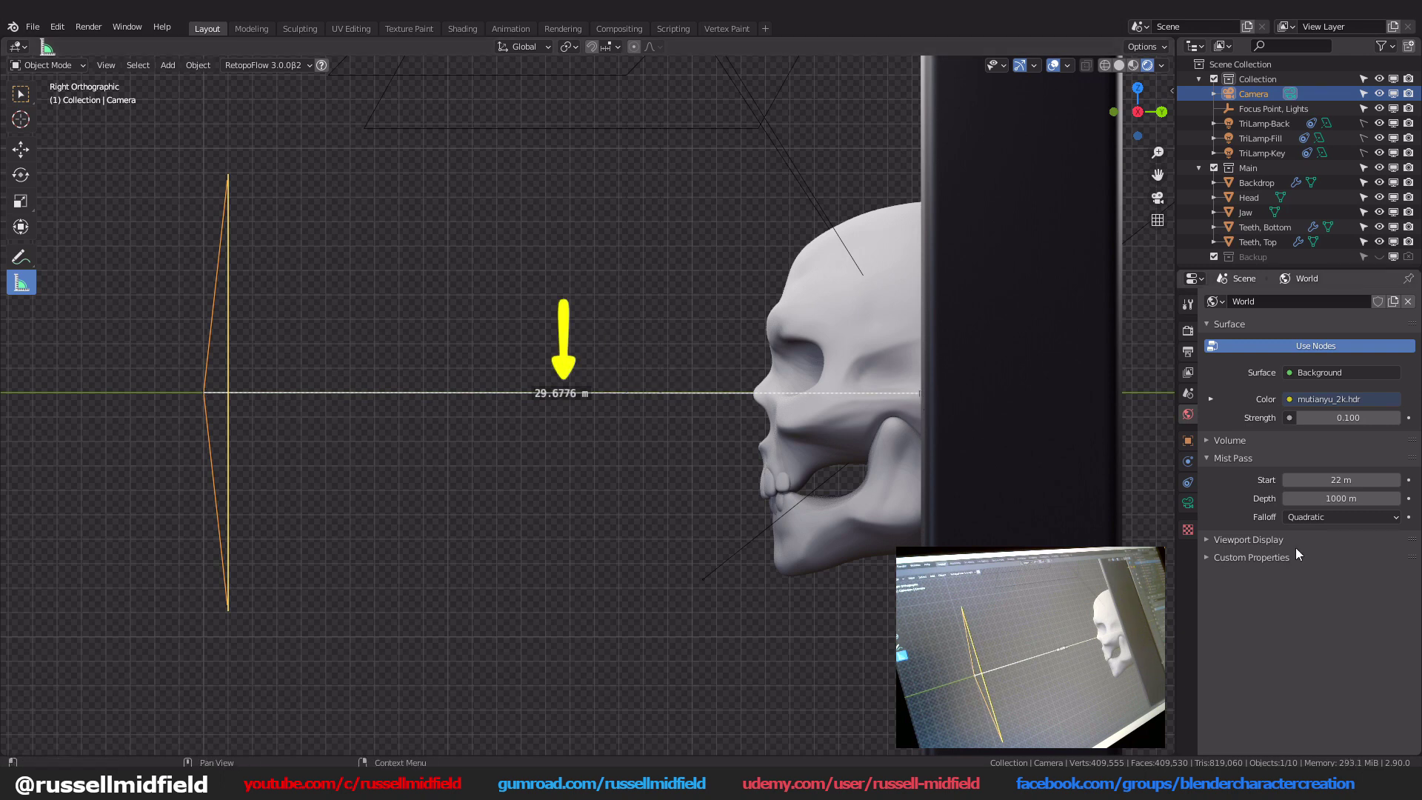
Step: Set mist depth to 30 m with Inverse Quadratic falloff and render a test image
{"action": "double_click", "coordinate": [1356, 499]}
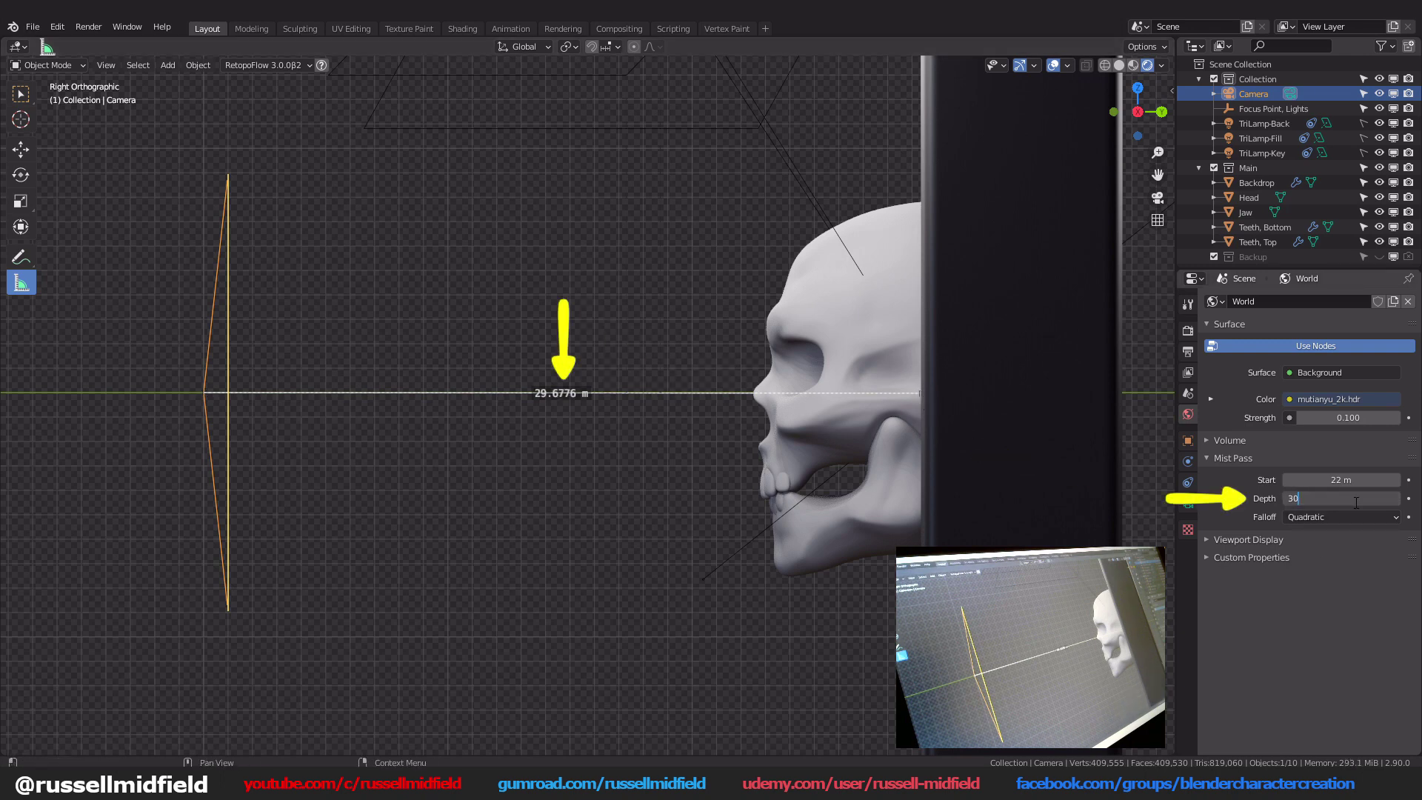
{"action": "type", "text": "30"}
{"action": "key", "text": "Return"}
{"action": "left_click", "coordinate": [1371, 517]}
{"action": "left_click", "coordinate": [1358, 566]}
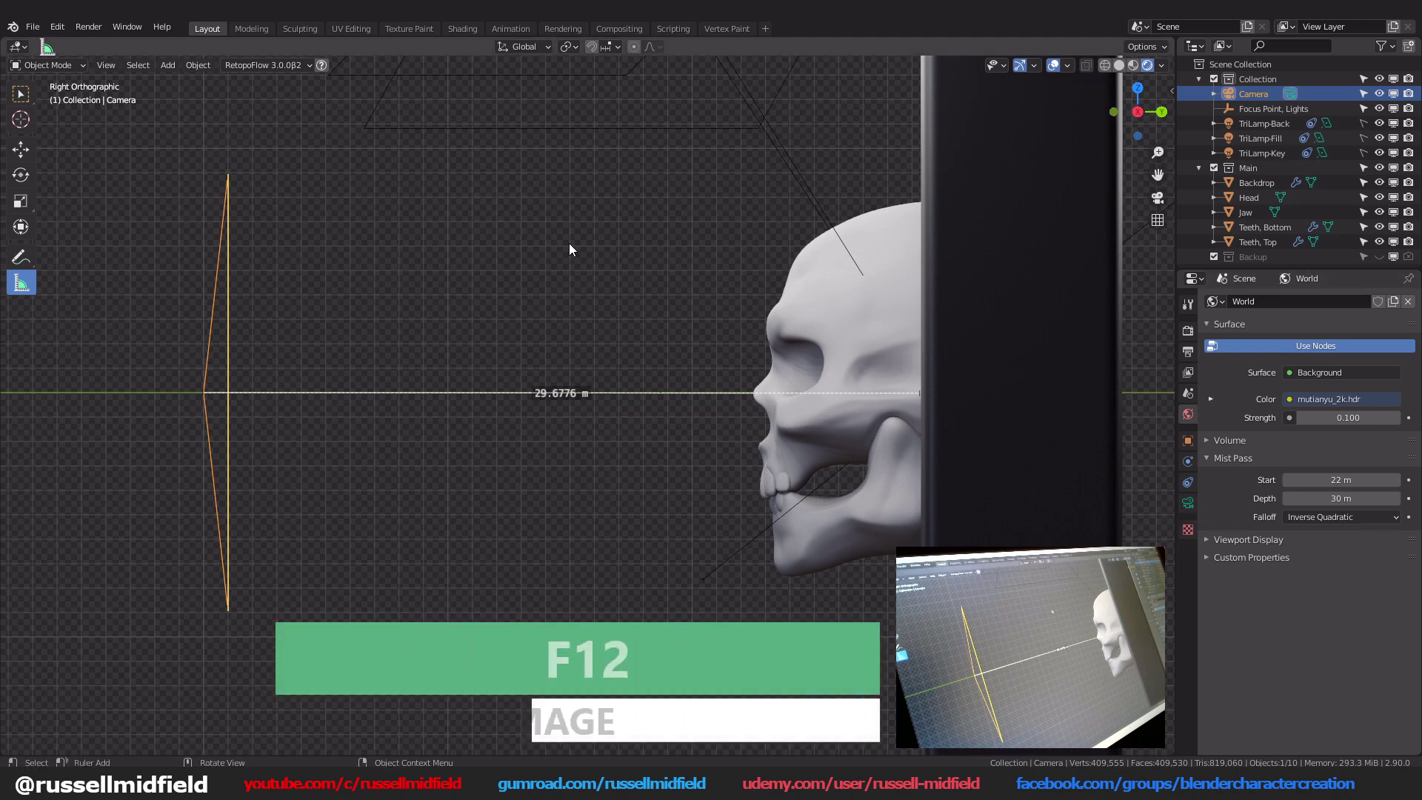
{"action": "key", "text": "F12"}
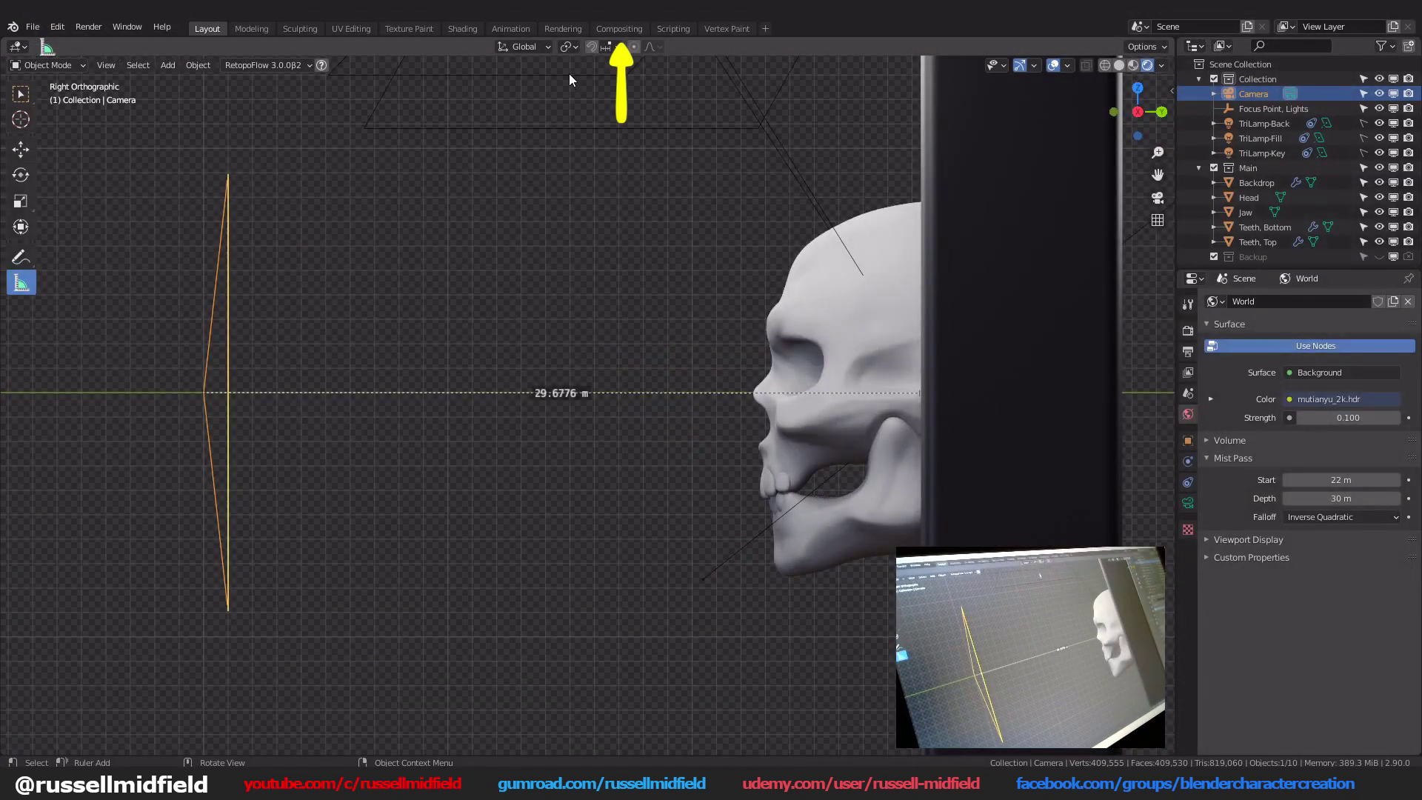
Step: In Compositing, enable Use Nodes, link Render Layers Mist to Composite Image, and move Composite aside
{"action": "left_click", "coordinate": [629, 32]}
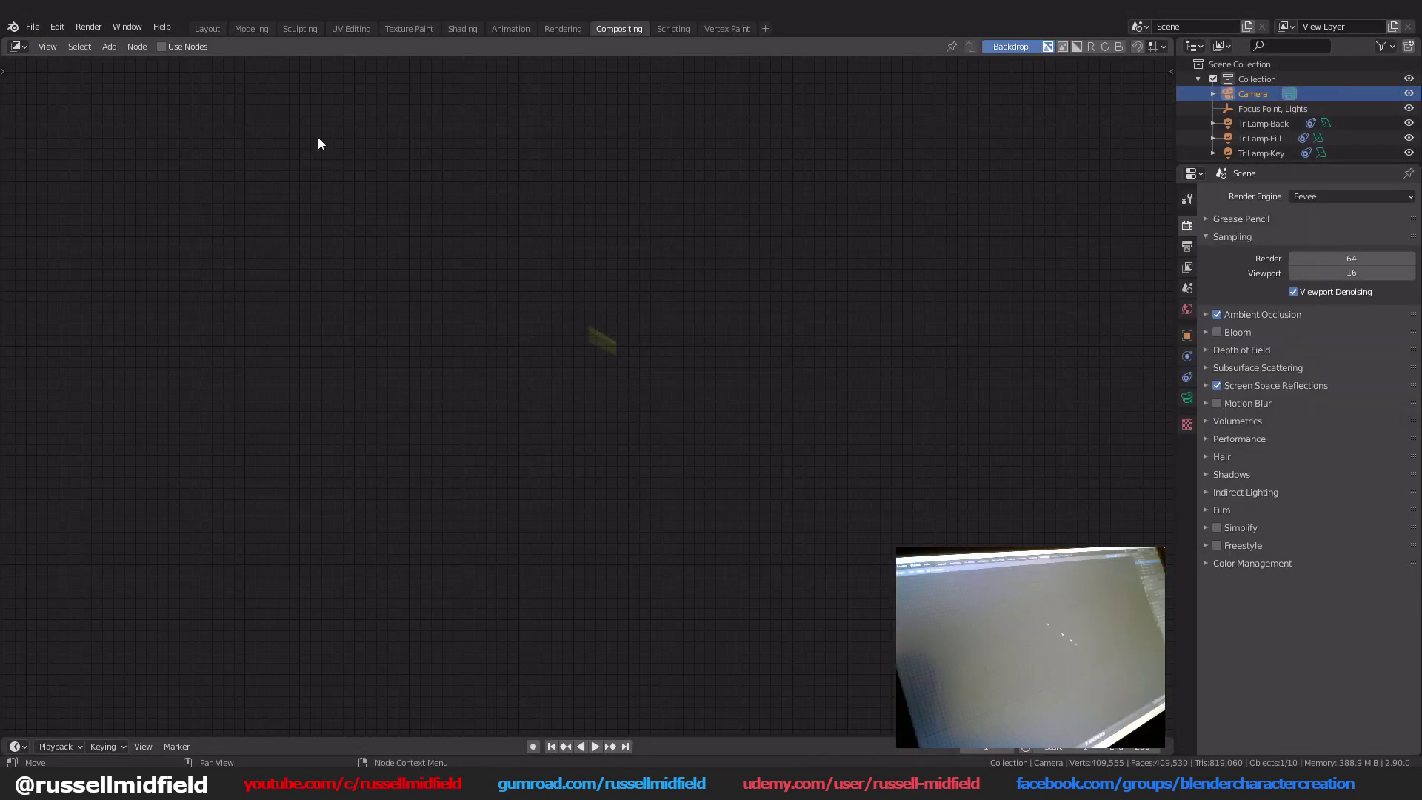
{"action": "left_click", "coordinate": [161, 46]}
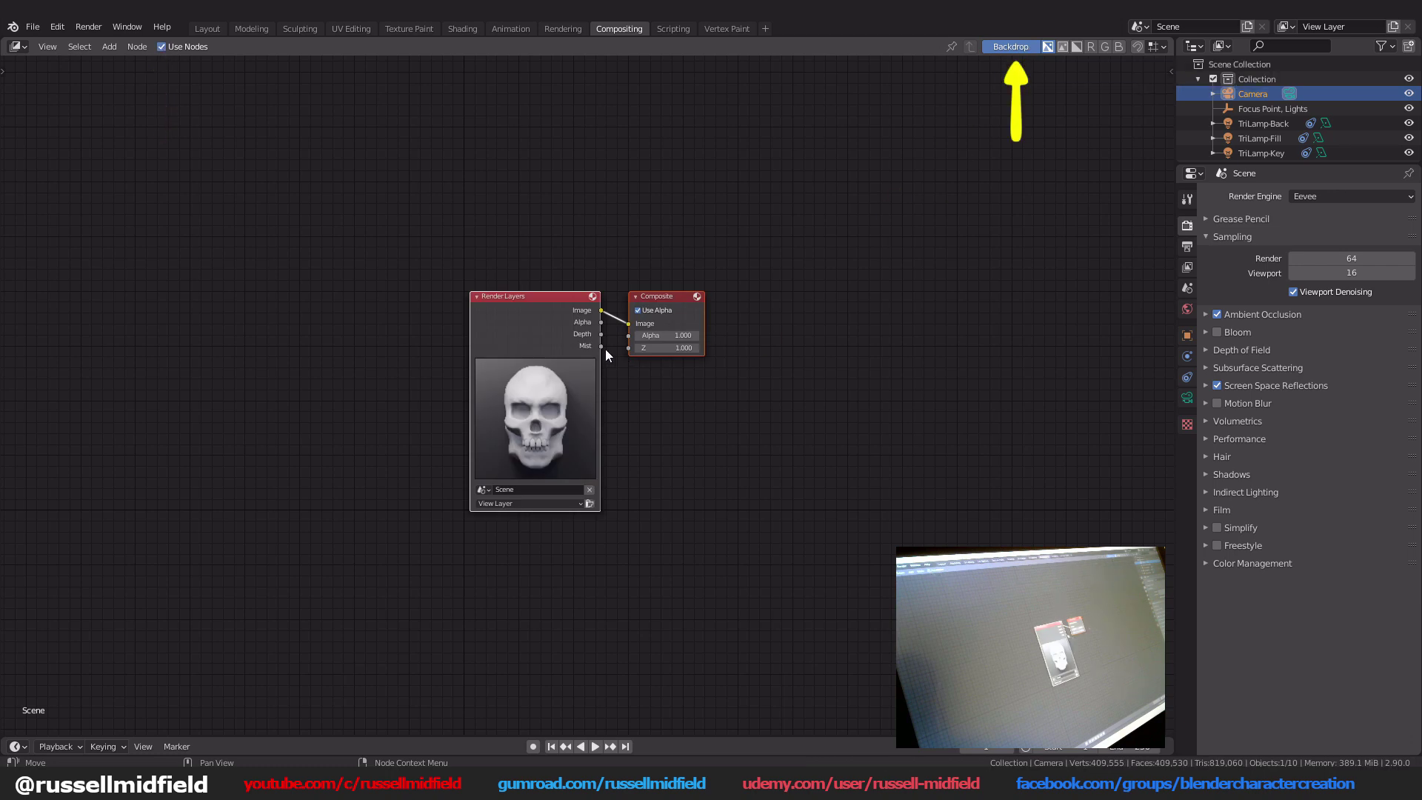
{"action": "scroll", "coordinate": [604, 349], "scroll_direction": "up", "scroll_amount": 3}
{"action": "middle_click_drag", "start_coordinate": [619, 421], "coordinate": [617, 424]}
{"action": "left_click_drag", "start_coordinate": [571, 366], "coordinate": [616, 330]}
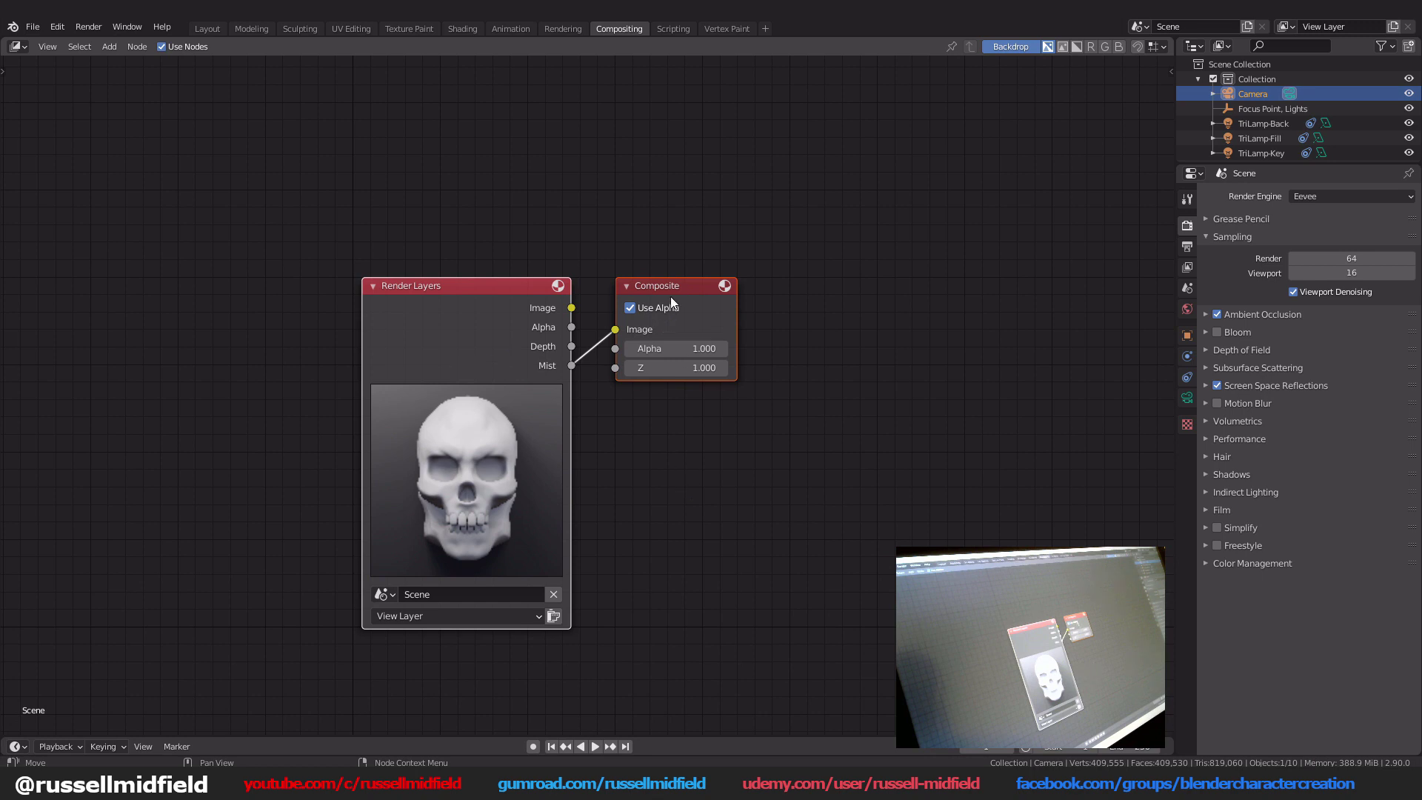
{"action": "middle_click_drag", "start_coordinate": [669, 296], "coordinate": [715, 264]}
{"action": "left_click_drag", "start_coordinate": [721, 253], "coordinate": [1055, 519]}
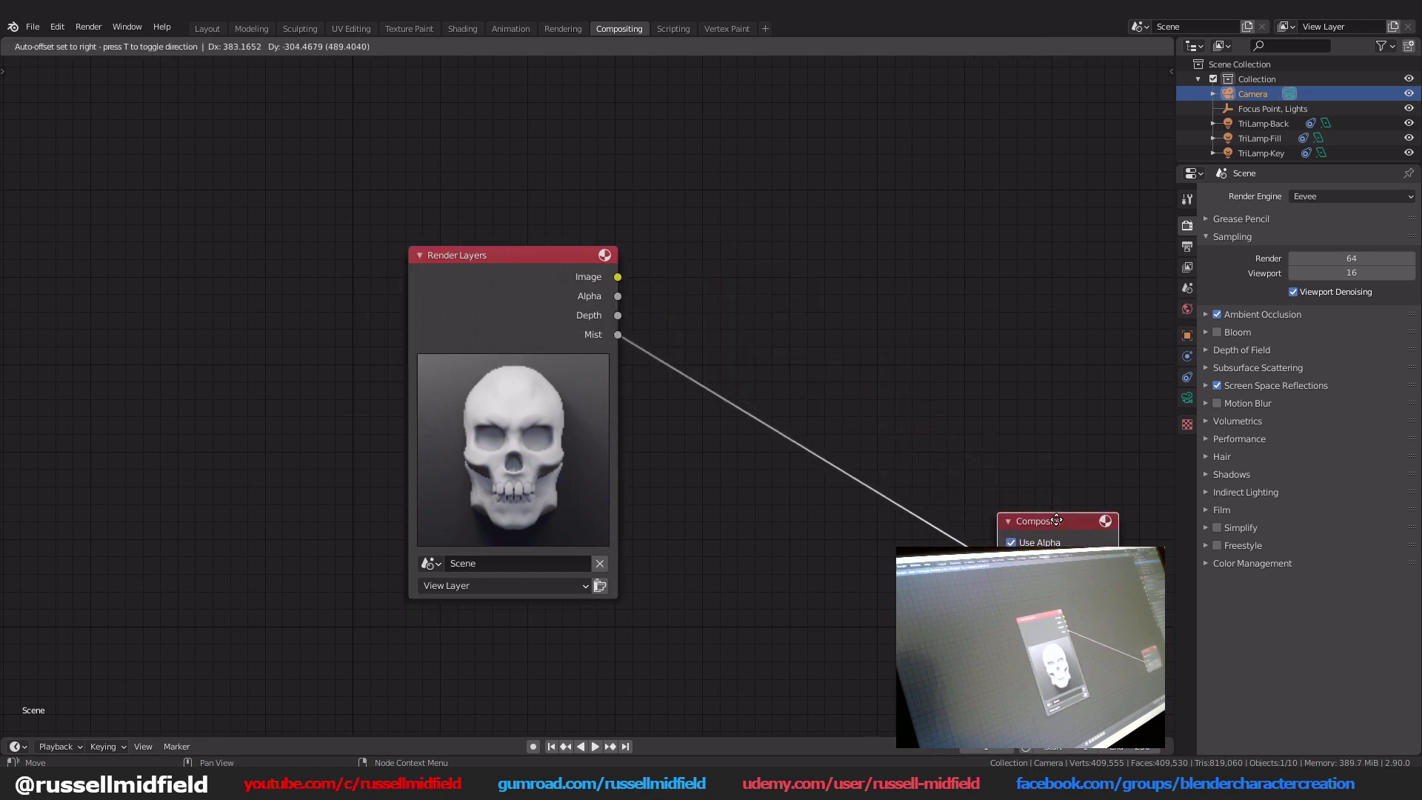
Step: Add a Viewer node to the right and connect the Mist pass to it
{"action": "left_click", "coordinate": [1056, 520]}
{"action": "key", "text": "shift+a"}
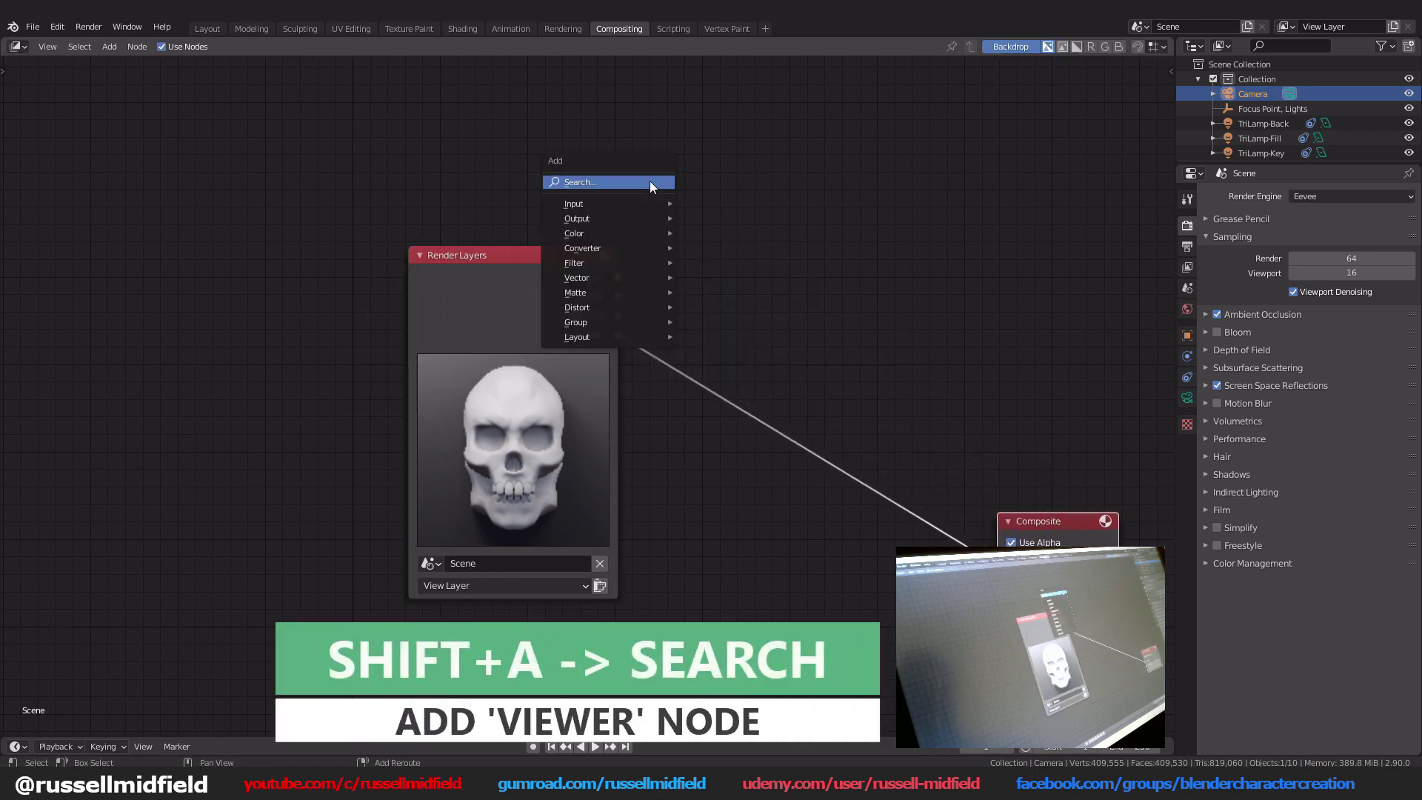
{"action": "left_click", "coordinate": [650, 181]}
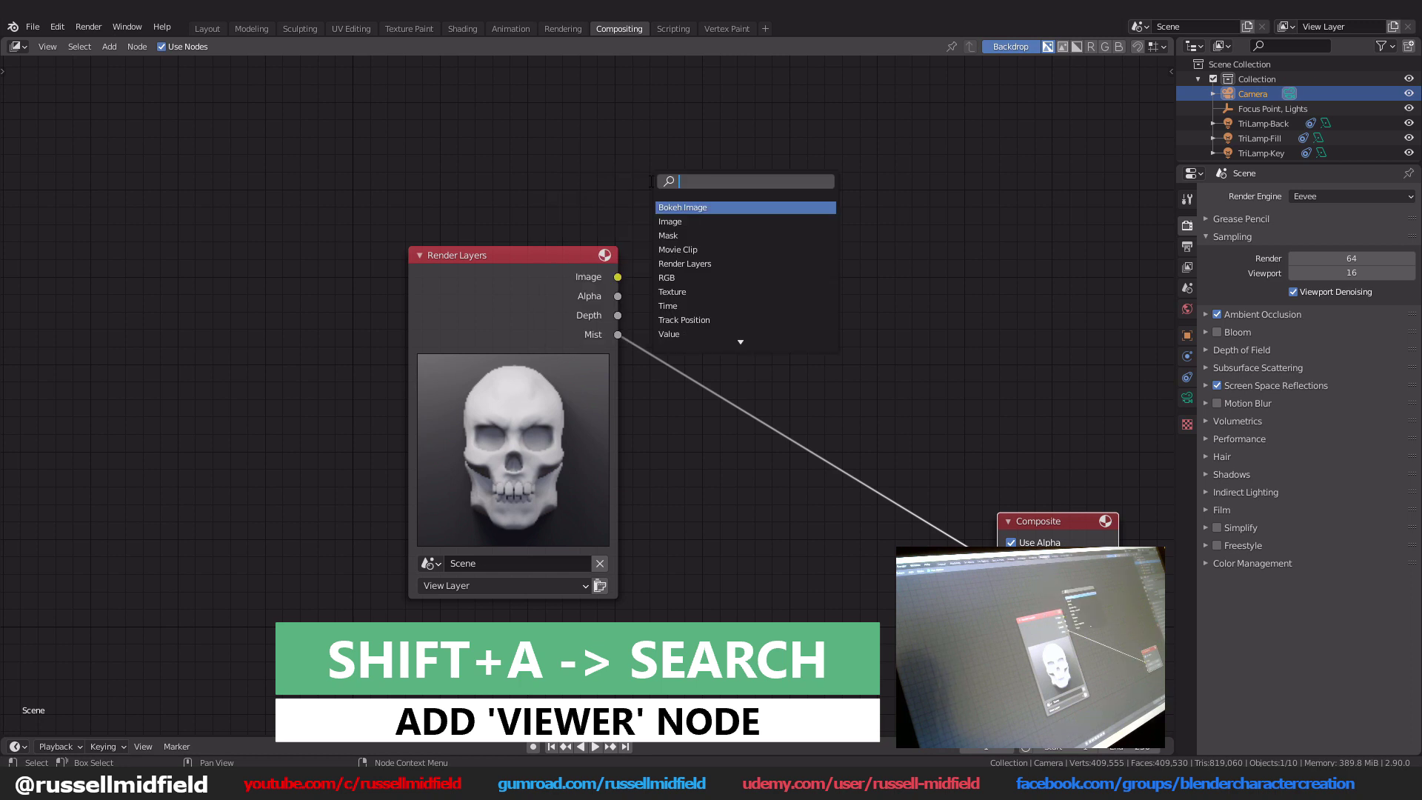
{"action": "type", "text": "viewer"}
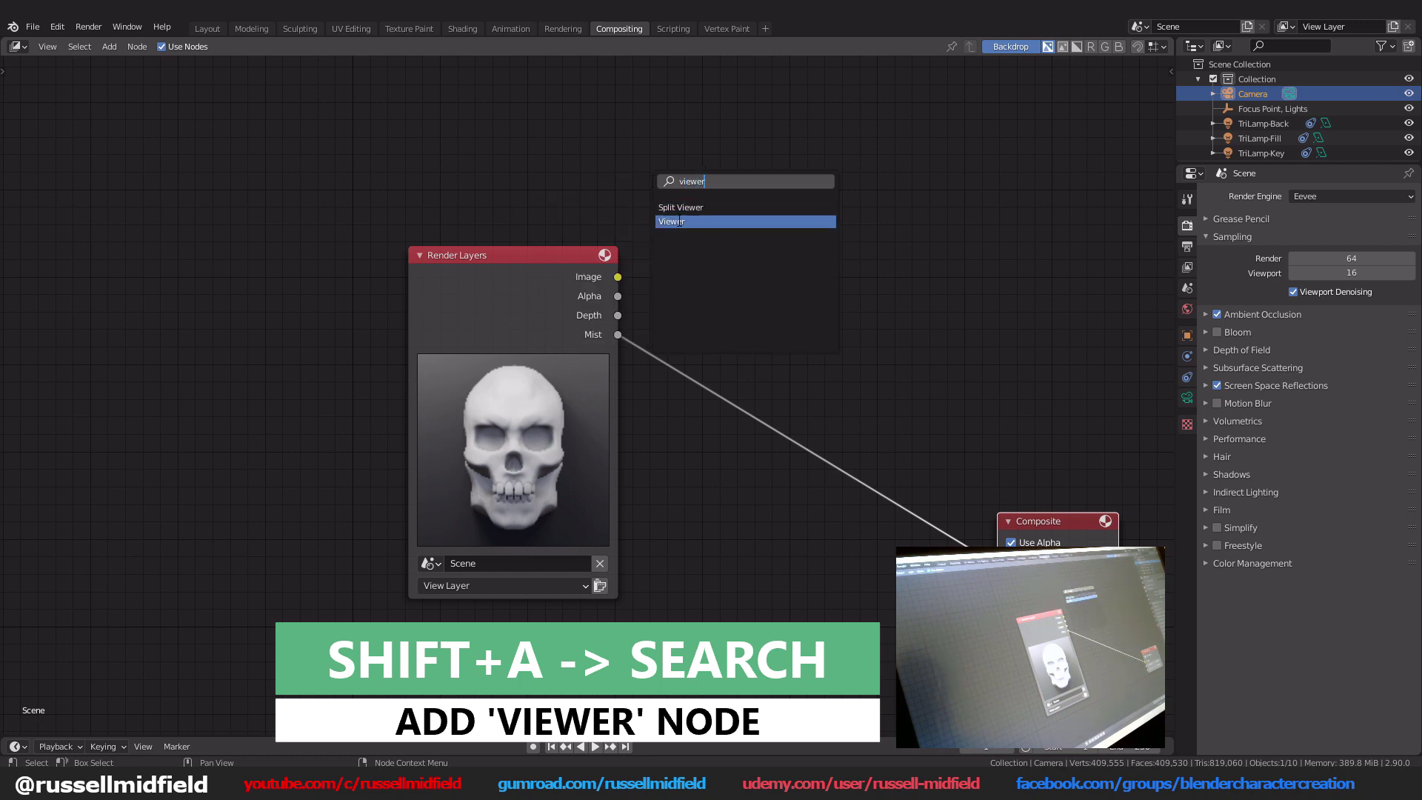
{"action": "left_click", "coordinate": [680, 221]}
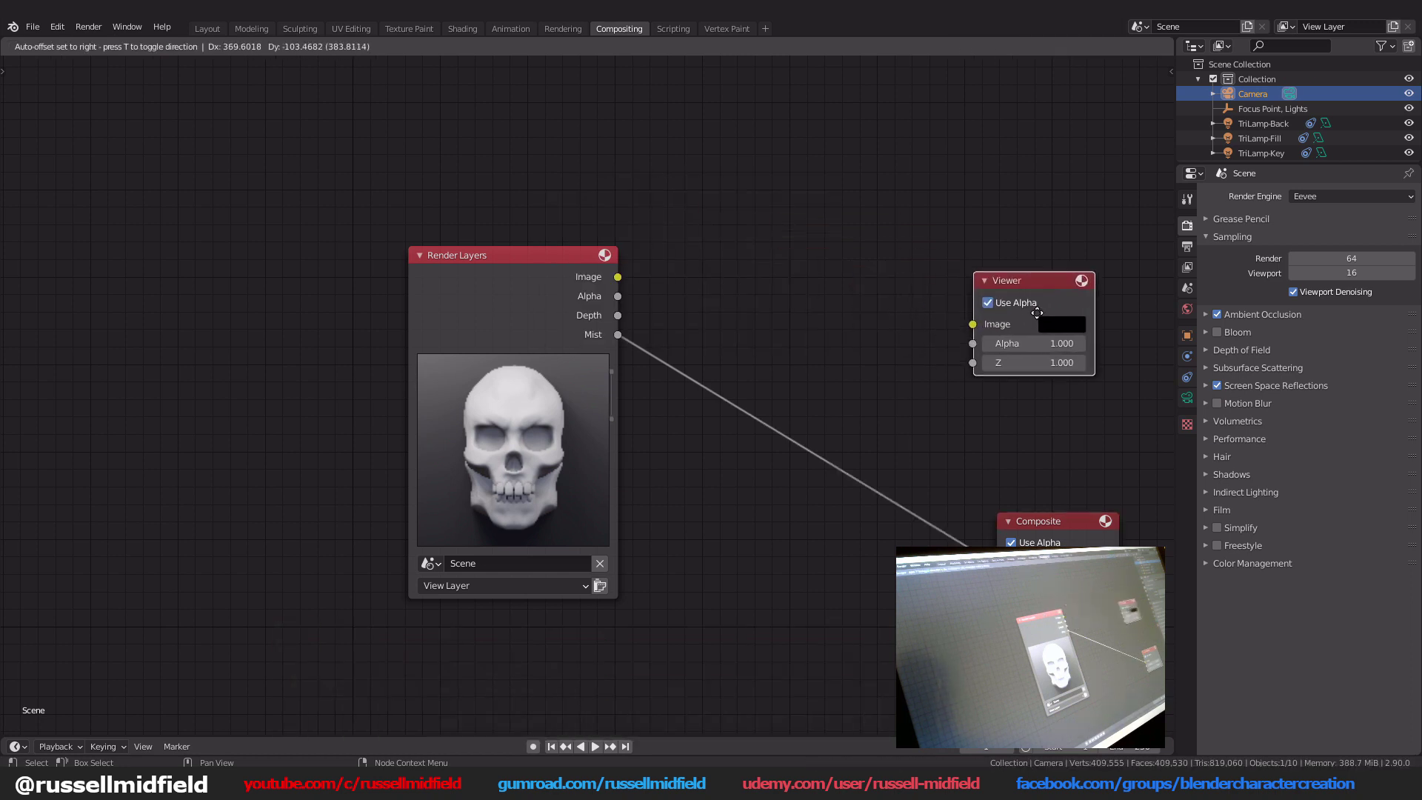
{"action": "left_click", "coordinate": [1063, 304]}
{"action": "left_click_drag", "start_coordinate": [618, 333], "coordinate": [1000, 317]}
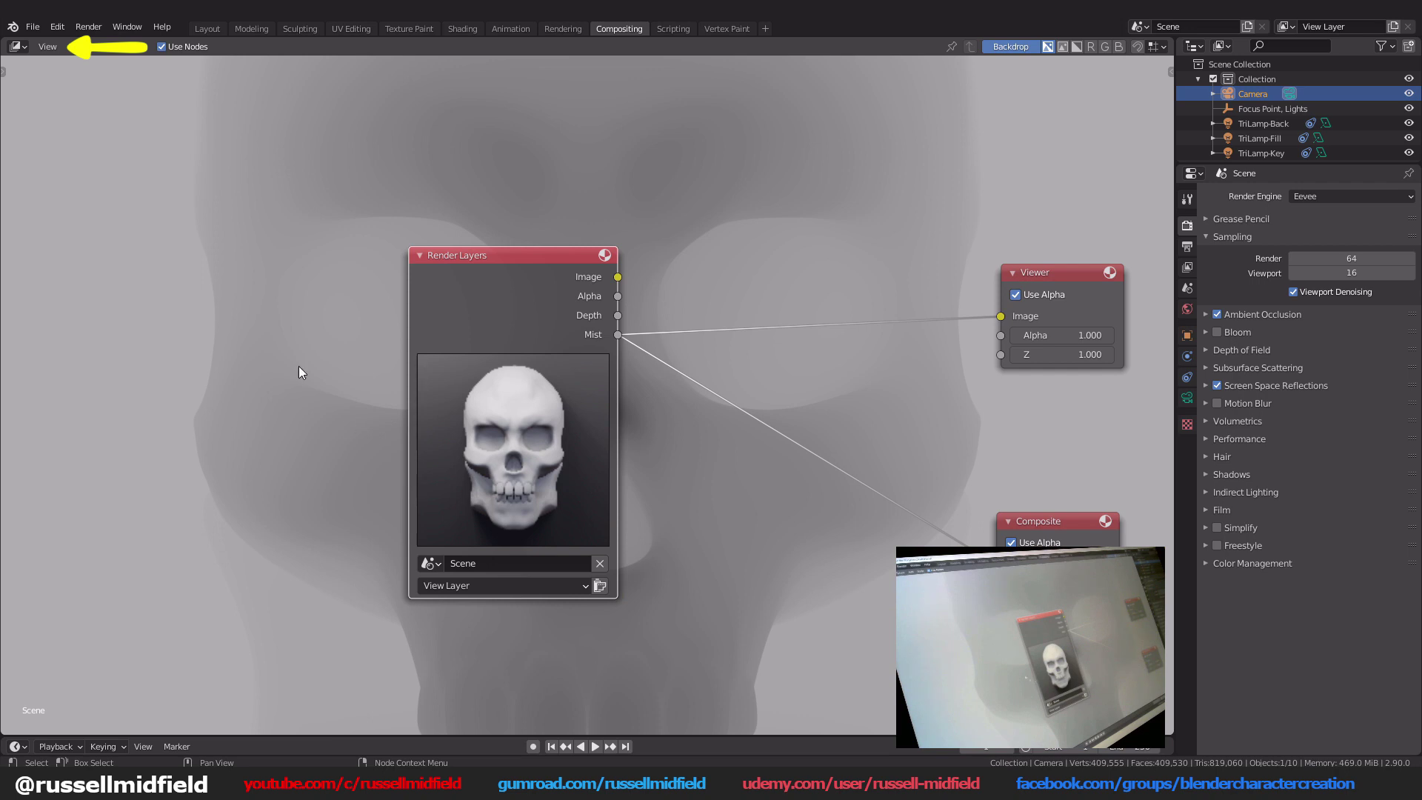
Step: Fit the backdrop to the editor, shrink it to the upper left, and rearrange the nodes
{"action": "left_click", "coordinate": [49, 46]}
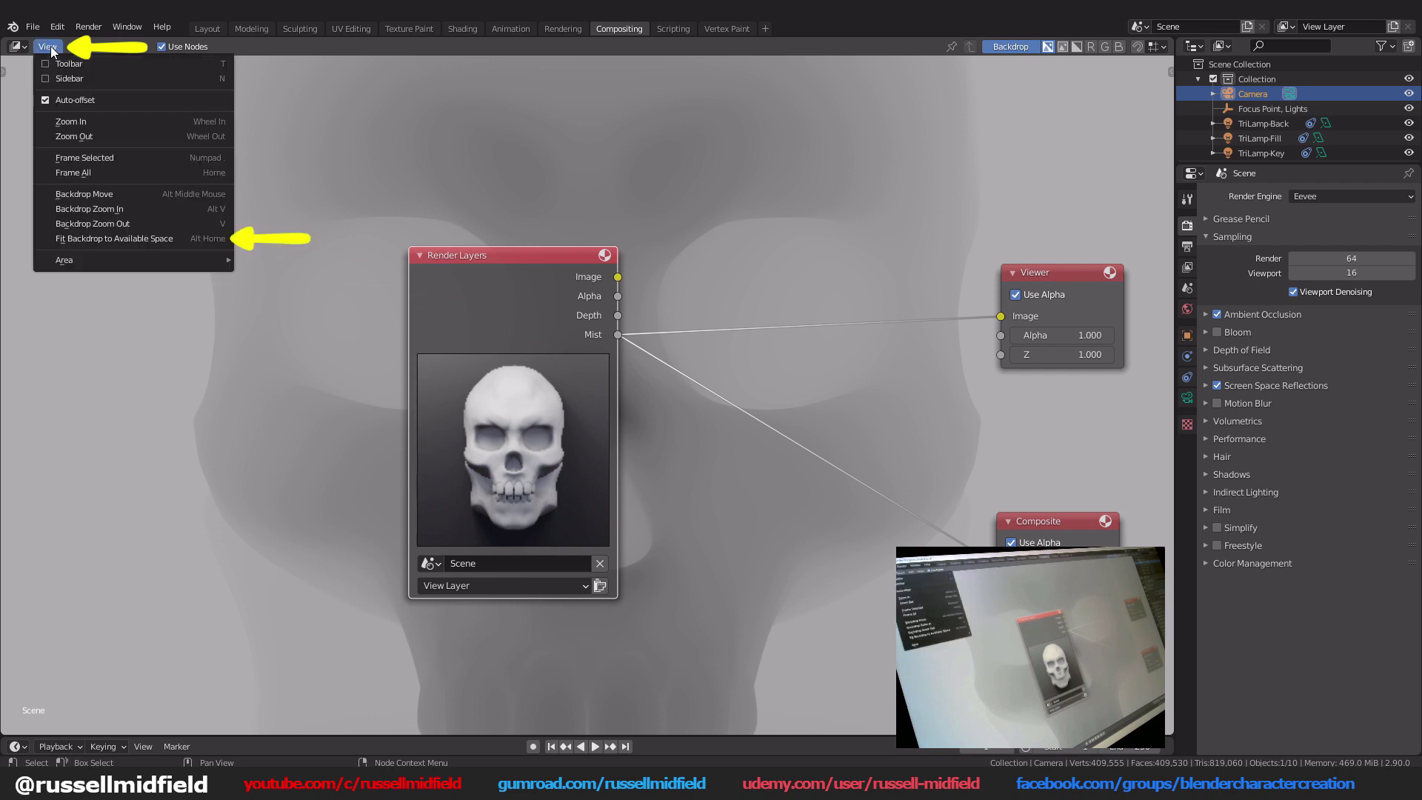
{"action": "left_click", "coordinate": [100, 237]}
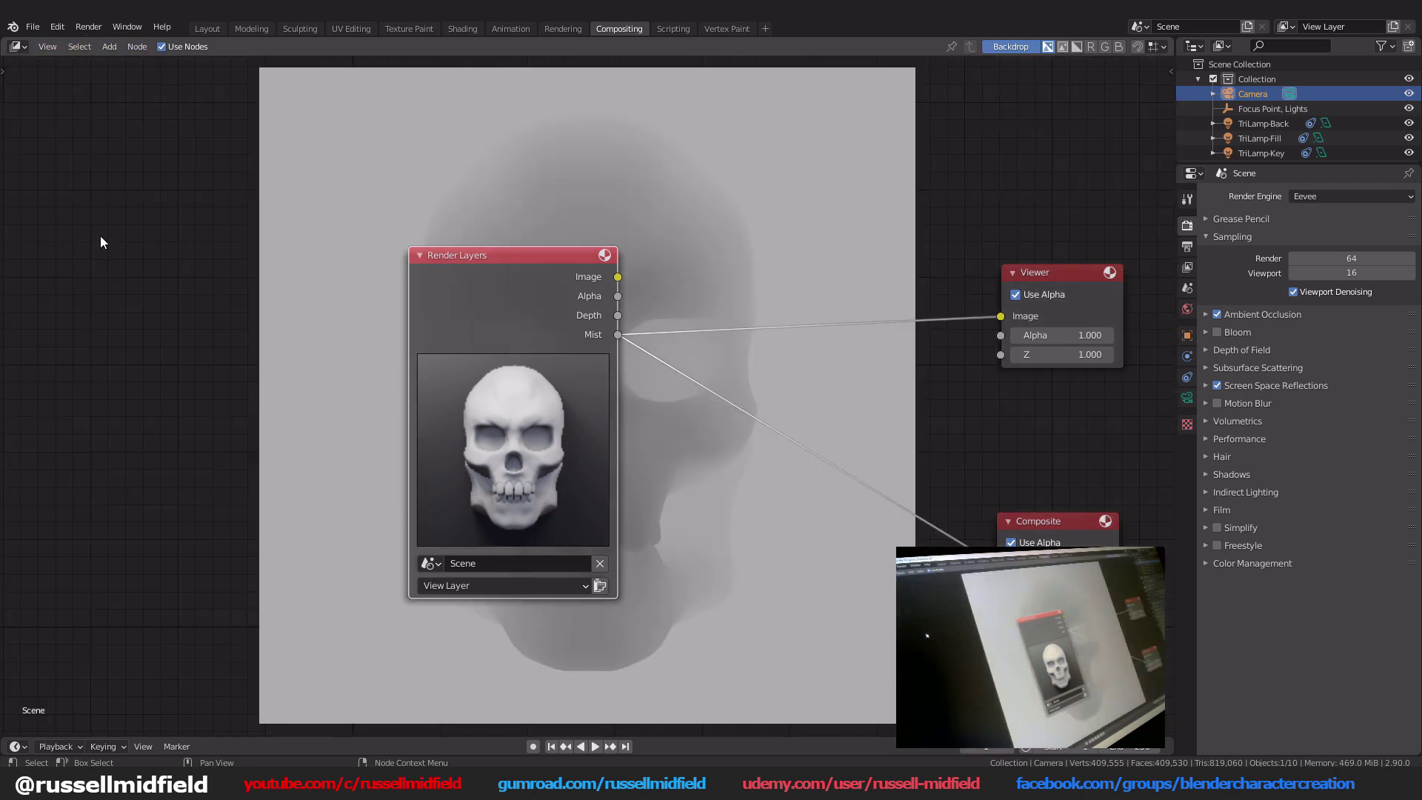
{"action": "left_click", "coordinate": [1059, 272]}
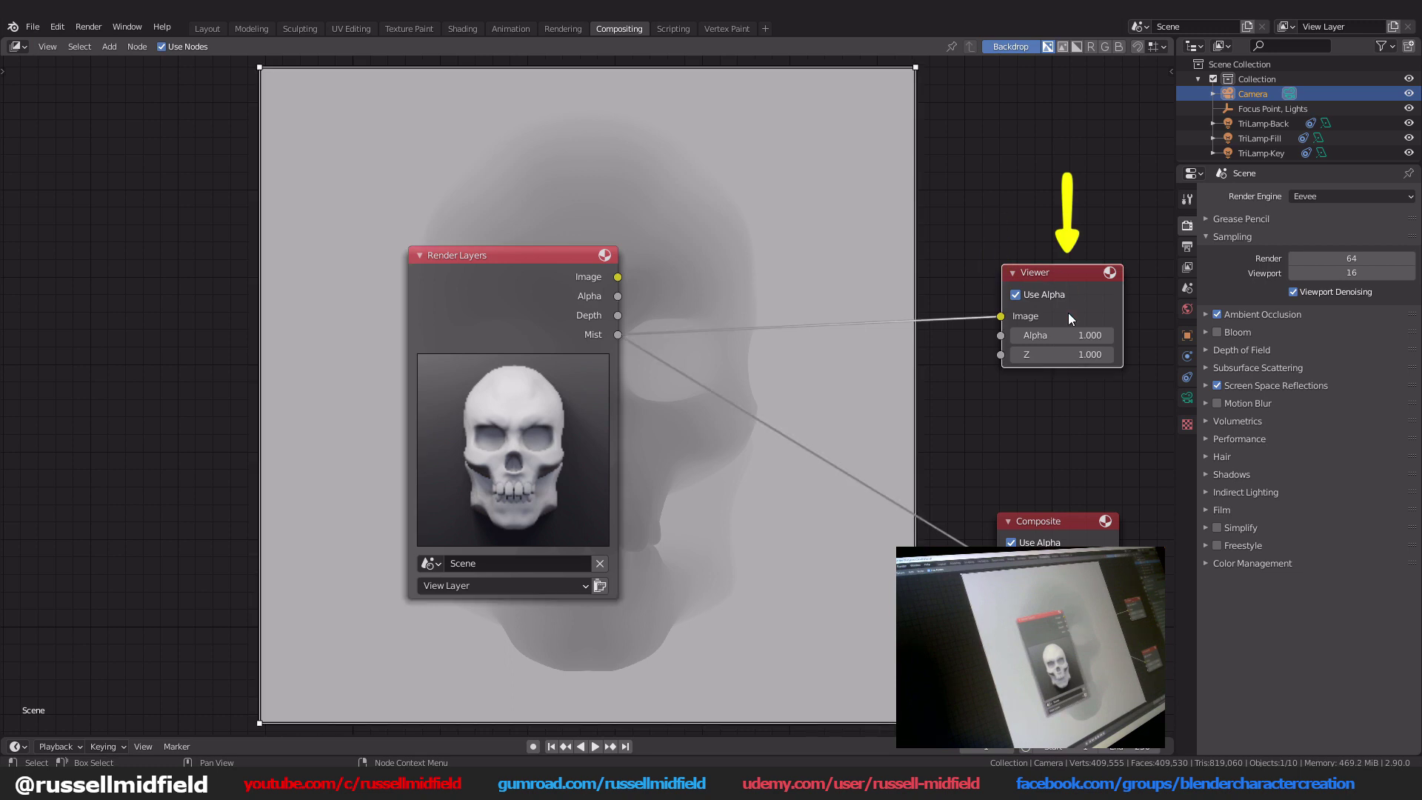
{"action": "left_click_drag", "start_coordinate": [911, 607], "coordinate": [741, 578]}
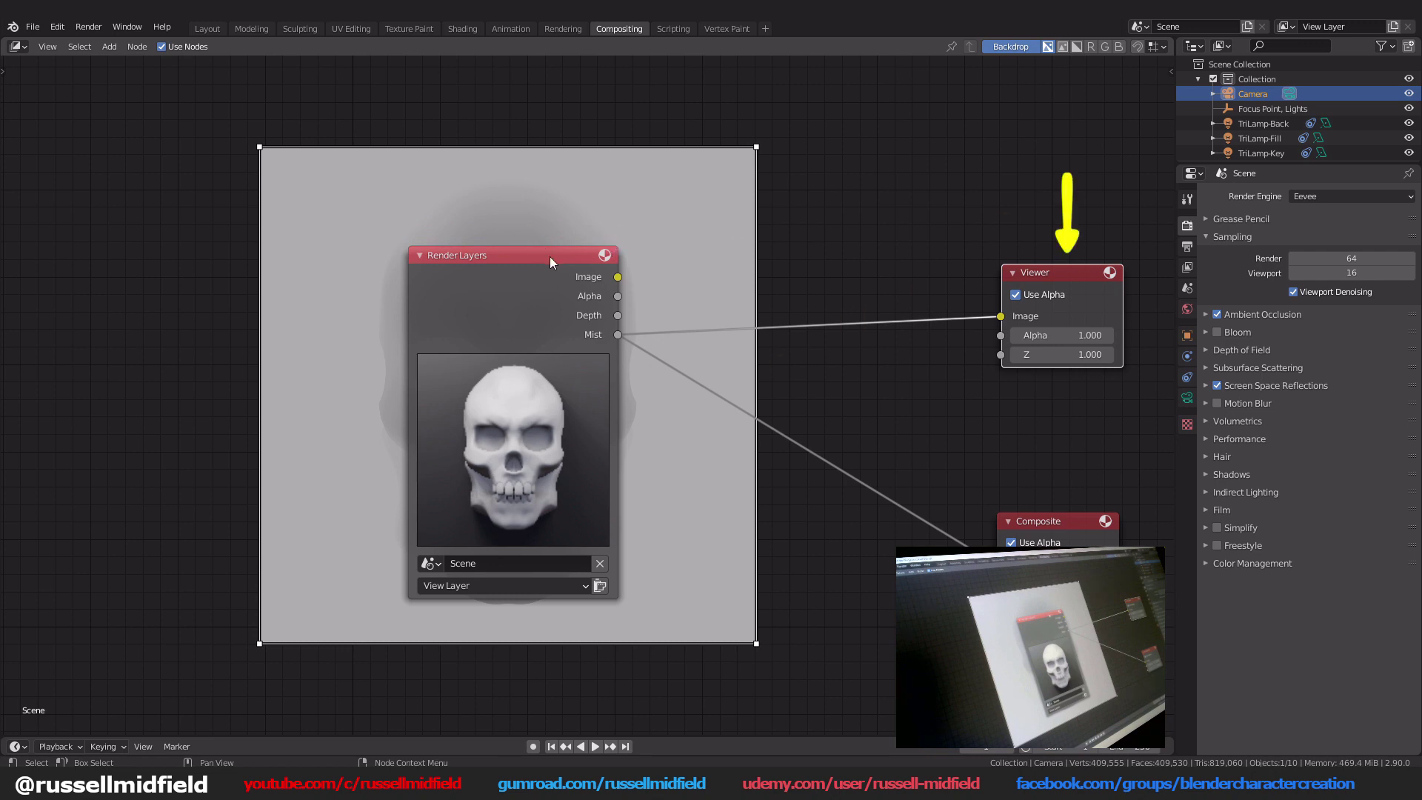
{"action": "left_click_drag", "start_coordinate": [549, 256], "coordinate": [848, 288]}
{"action": "left_click", "coordinate": [1041, 275]}
{"action": "left_click_drag", "start_coordinate": [508, 394], "coordinate": [263, 316]}
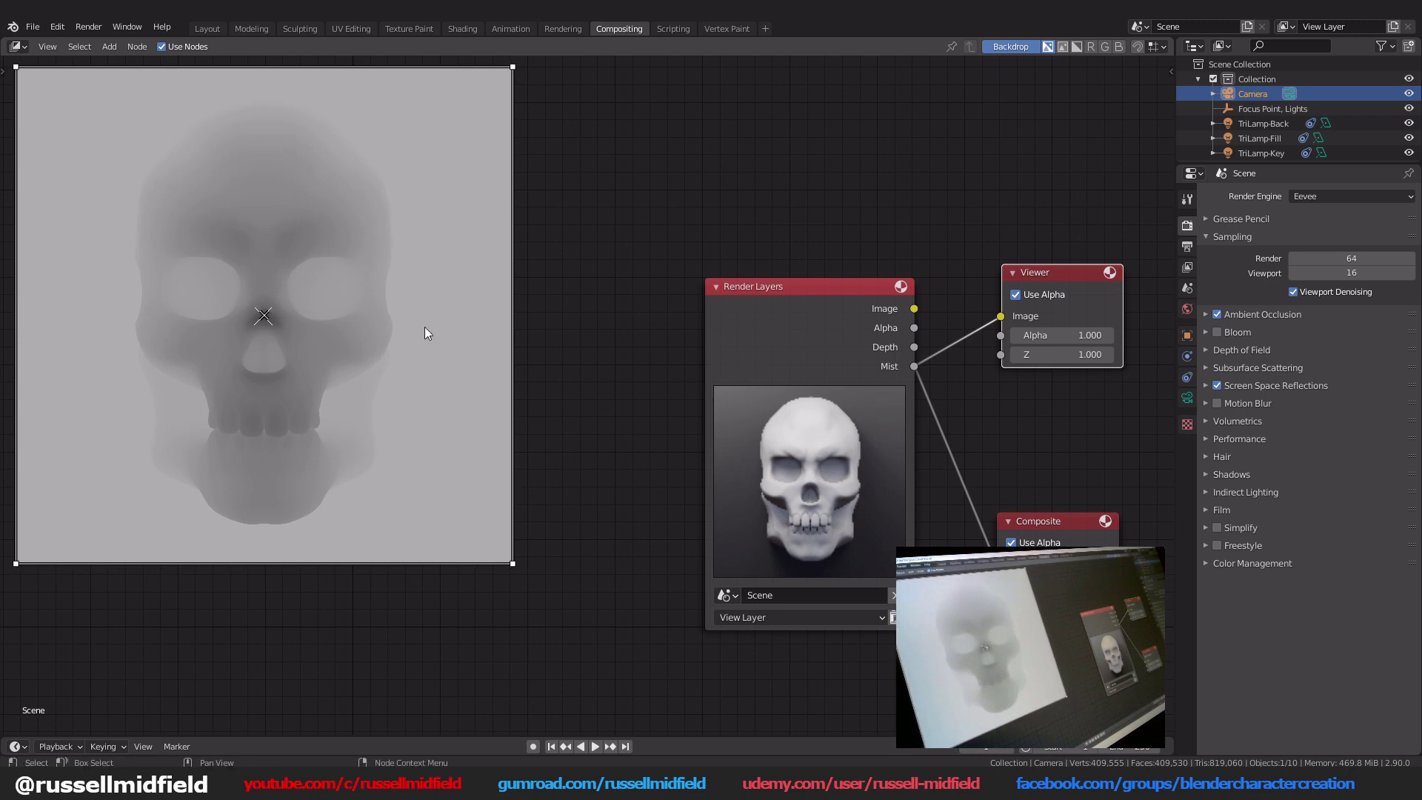
{"action": "left_click_drag", "start_coordinate": [731, 286], "coordinate": [564, 321]}
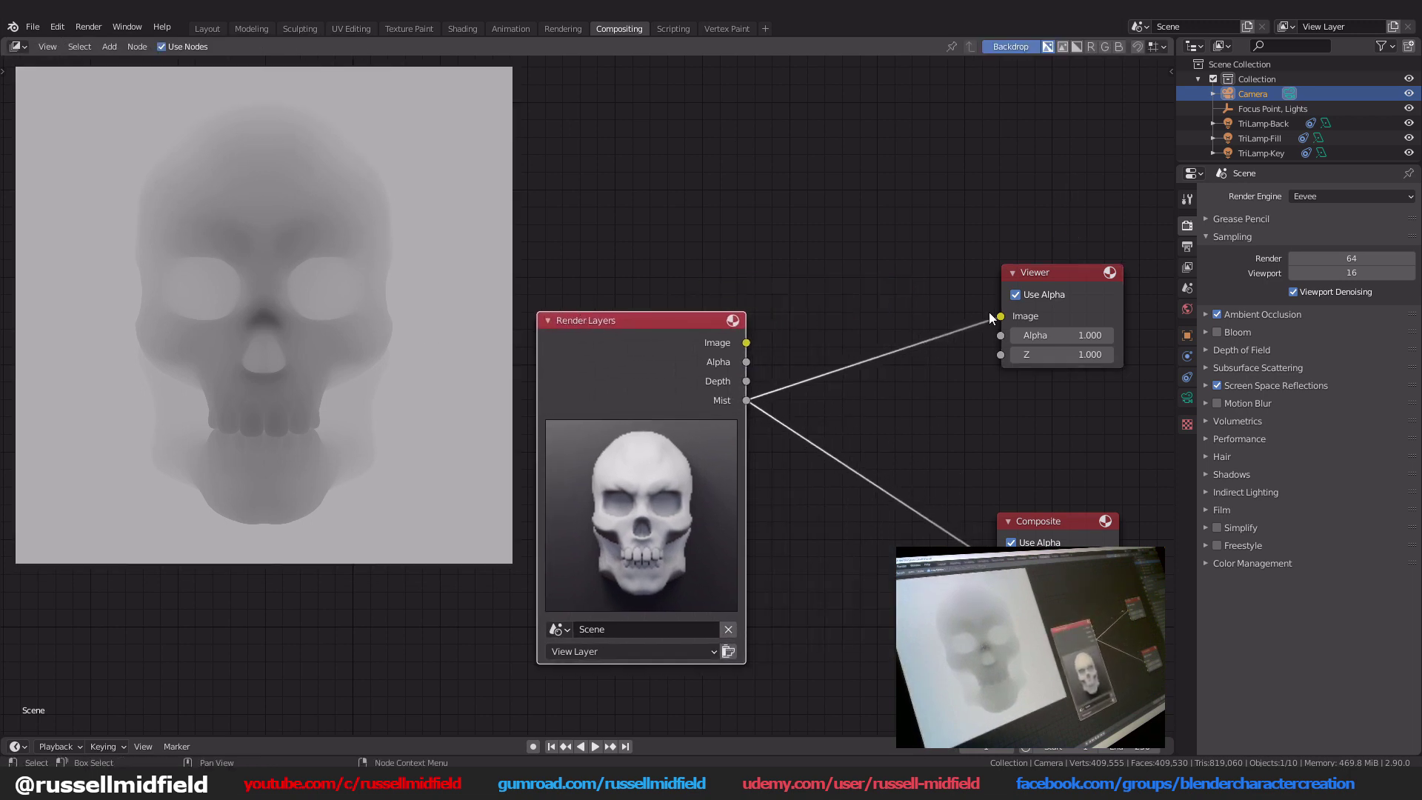
{"action": "left_click_drag", "start_coordinate": [1049, 278], "coordinate": [1080, 246]}
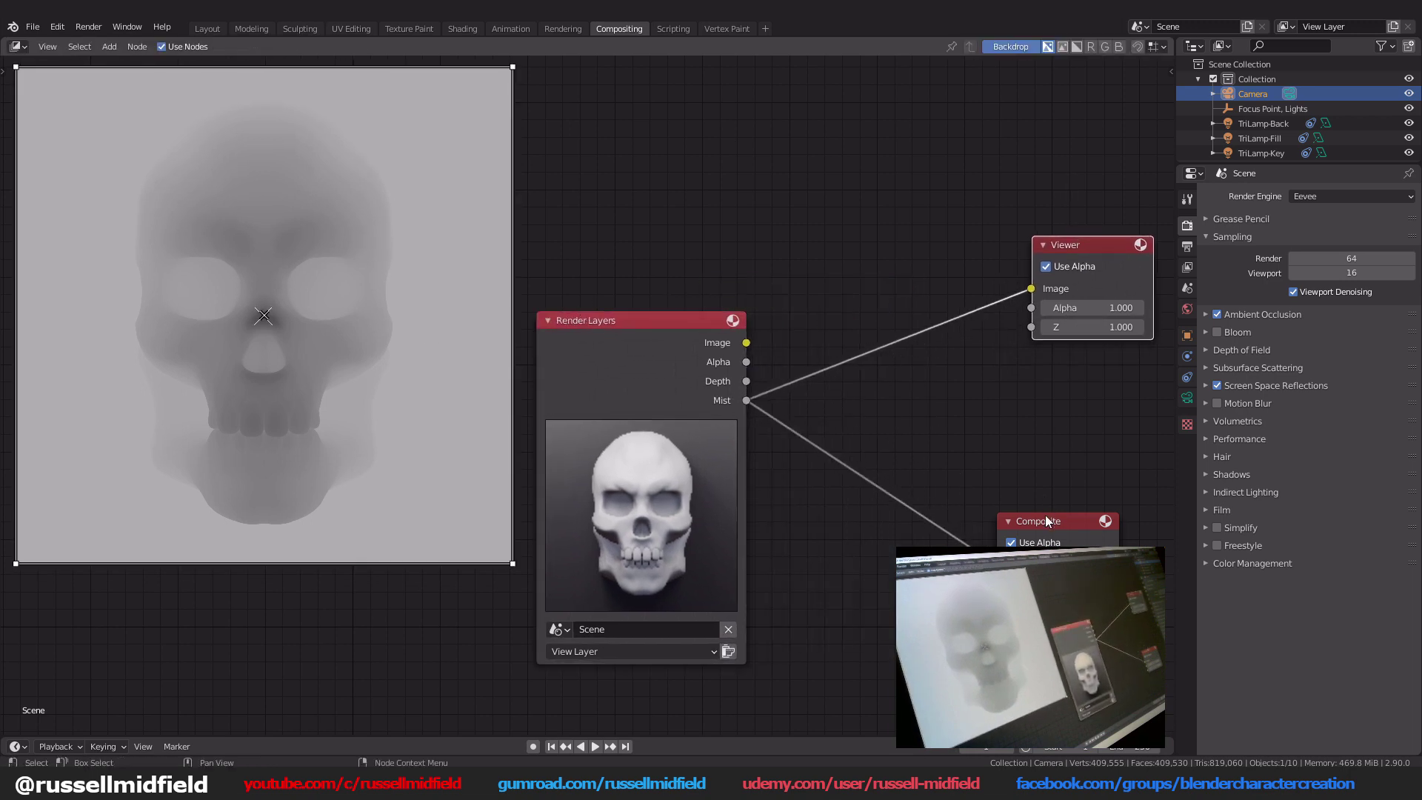
{"action": "left_click_drag", "start_coordinate": [1045, 520], "coordinate": [1095, 530]}
{"action": "left_click_drag", "start_coordinate": [636, 323], "coordinate": [624, 288]}
Step: Insert an RGB Curves node into the Mist-to-Viewer link
{"action": "key", "text": "shift+a"}
{"action": "type", "text": "rgb"}
{"action": "left_click", "coordinate": [783, 259]}
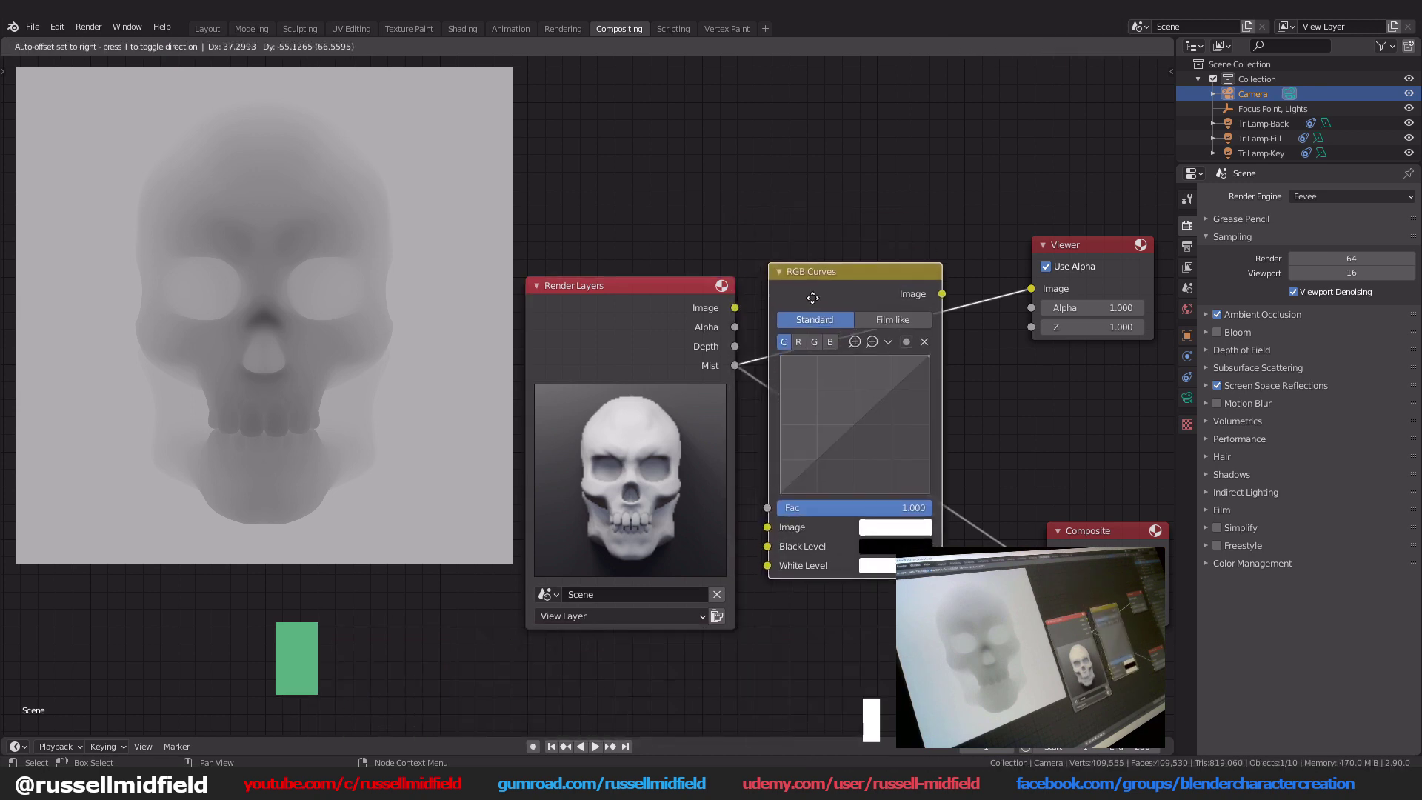
{"action": "left_click", "coordinate": [812, 296]}
{"action": "left_click_drag", "start_coordinate": [841, 256], "coordinate": [796, 254]}
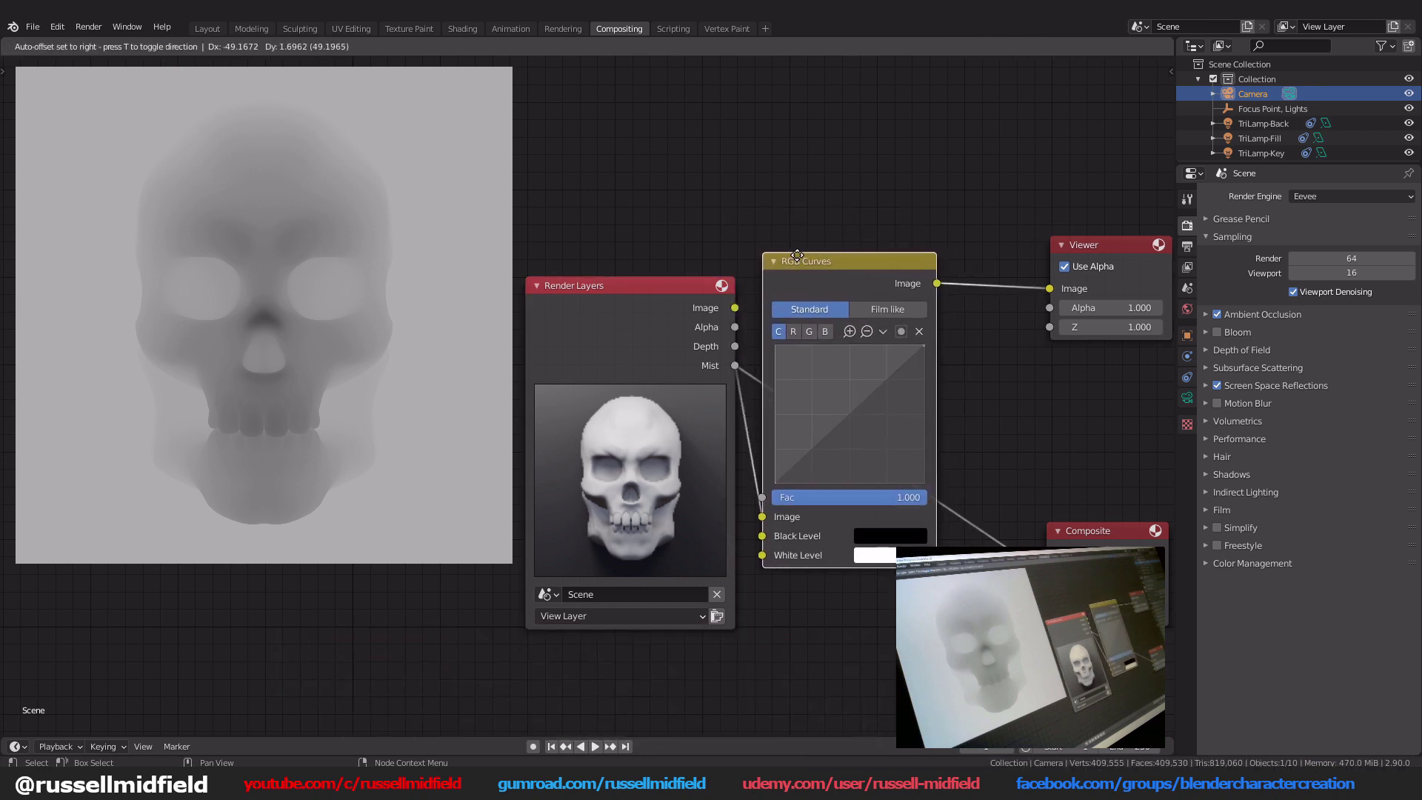
Step: Insert an Invert node into the link before the Viewer
{"action": "key", "text": "shift+a"}
{"action": "left_click", "coordinate": [749, 180]}
{"action": "type", "text": "invert"}
{"action": "left_click", "coordinate": [798, 207]}
{"action": "left_click", "coordinate": [969, 256]}
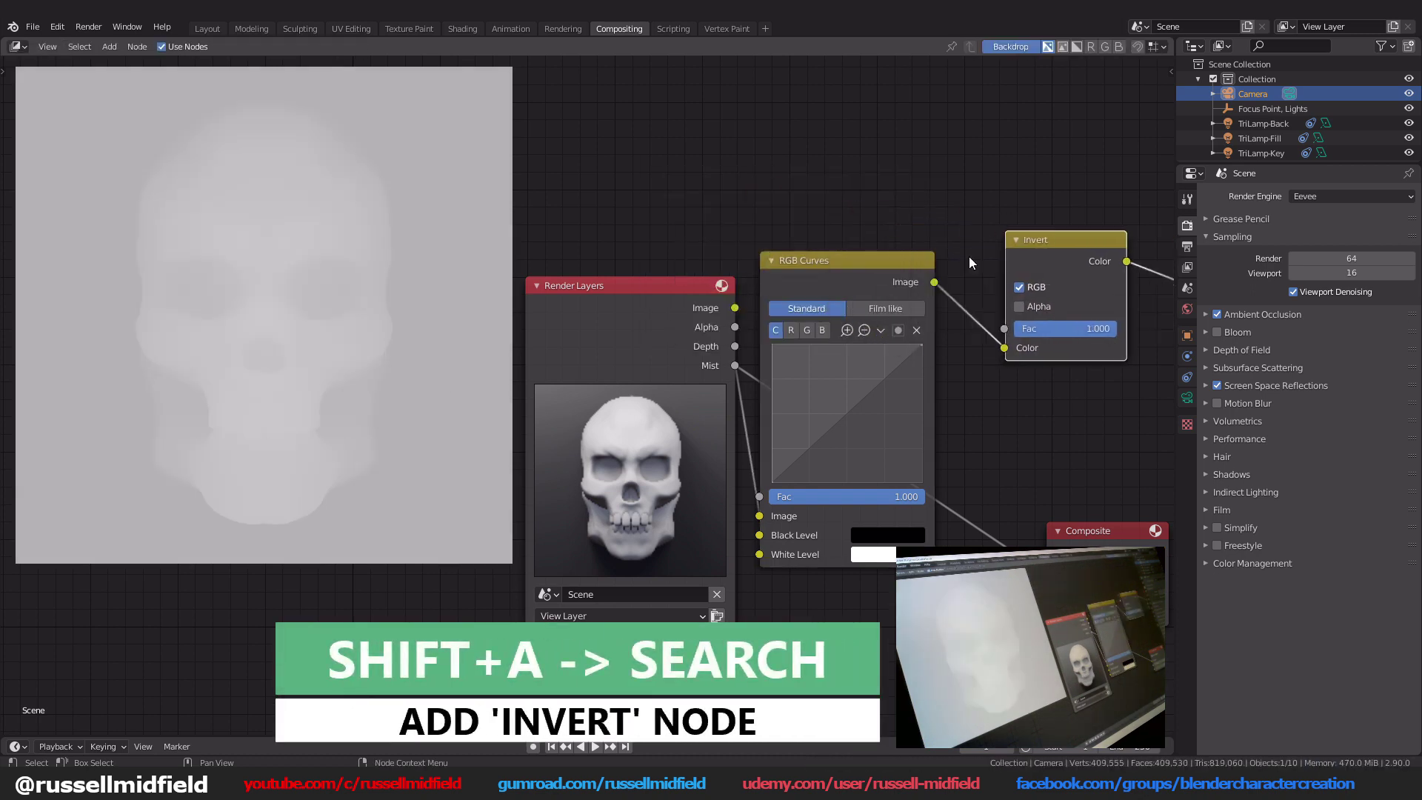
{"action": "scroll", "coordinate": [944, 296], "scroll_direction": "down", "scroll_amount": 1}
{"action": "scroll", "coordinate": [931, 319], "scroll_direction": "down", "scroll_amount": 3}
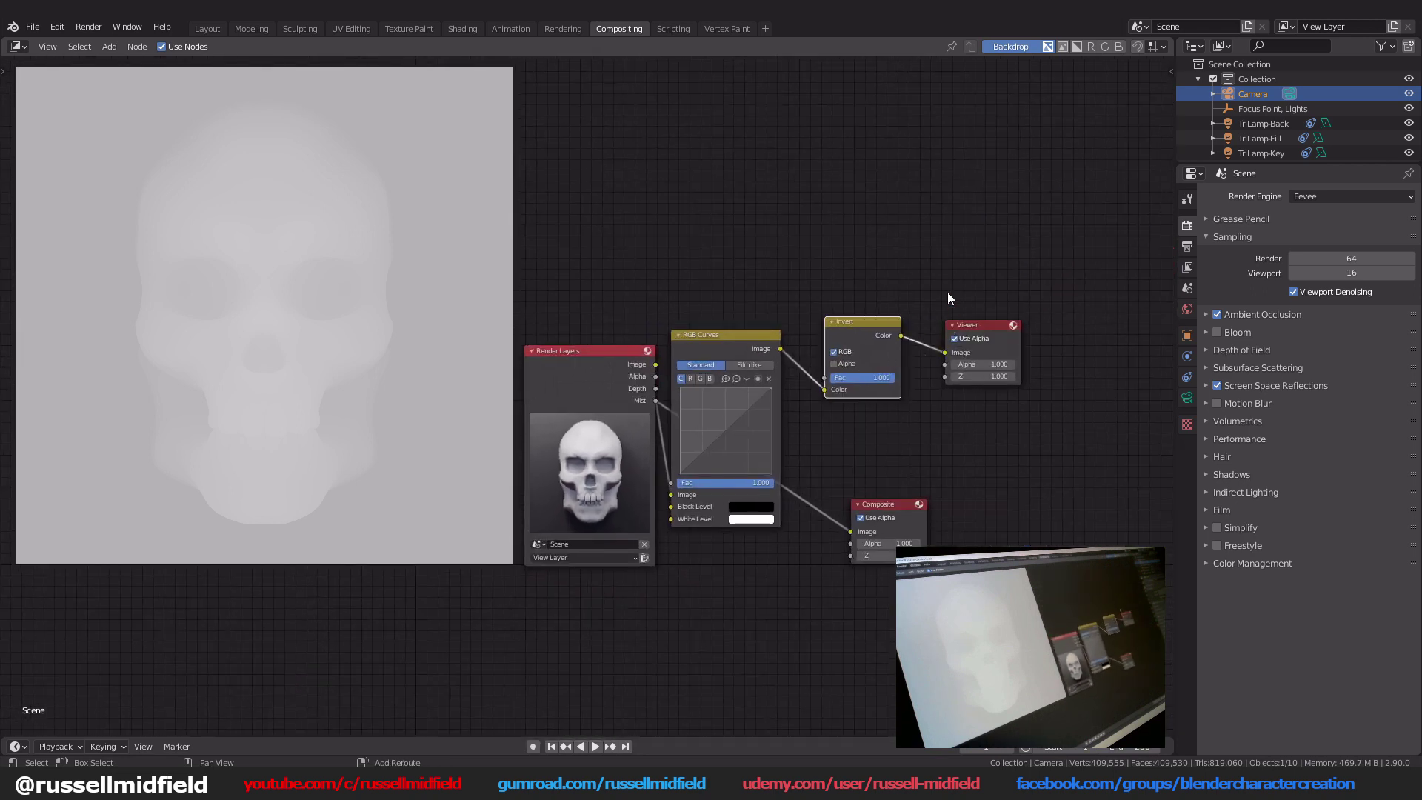
Step: Insert a Blur node between Invert and the Viewer
{"action": "key", "text": "shift+a"}
{"action": "mouse_move", "coordinate": [948, 293]}
{"action": "type", "text": "blu"}
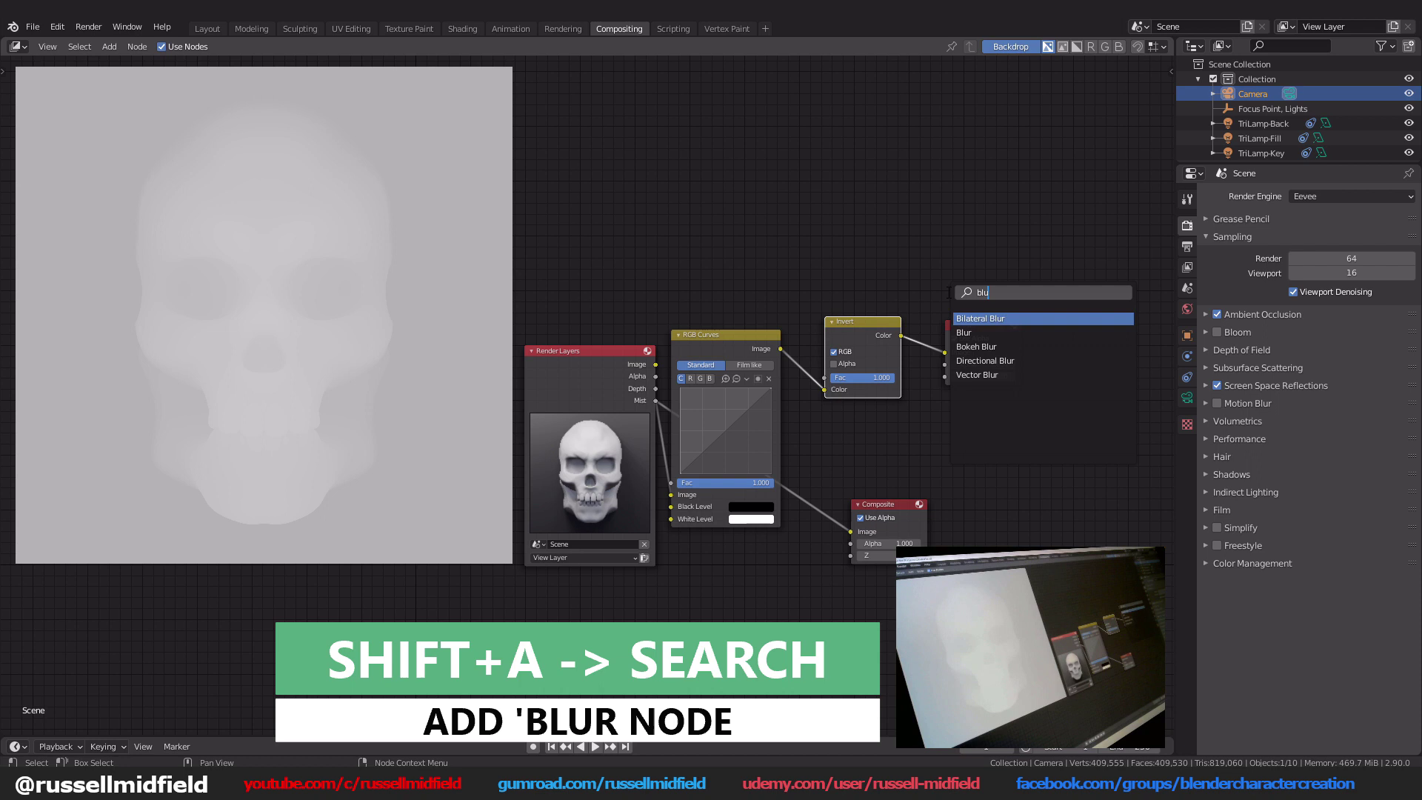
{"action": "left_click", "coordinate": [973, 335]}
{"action": "left_click", "coordinate": [982, 335]}
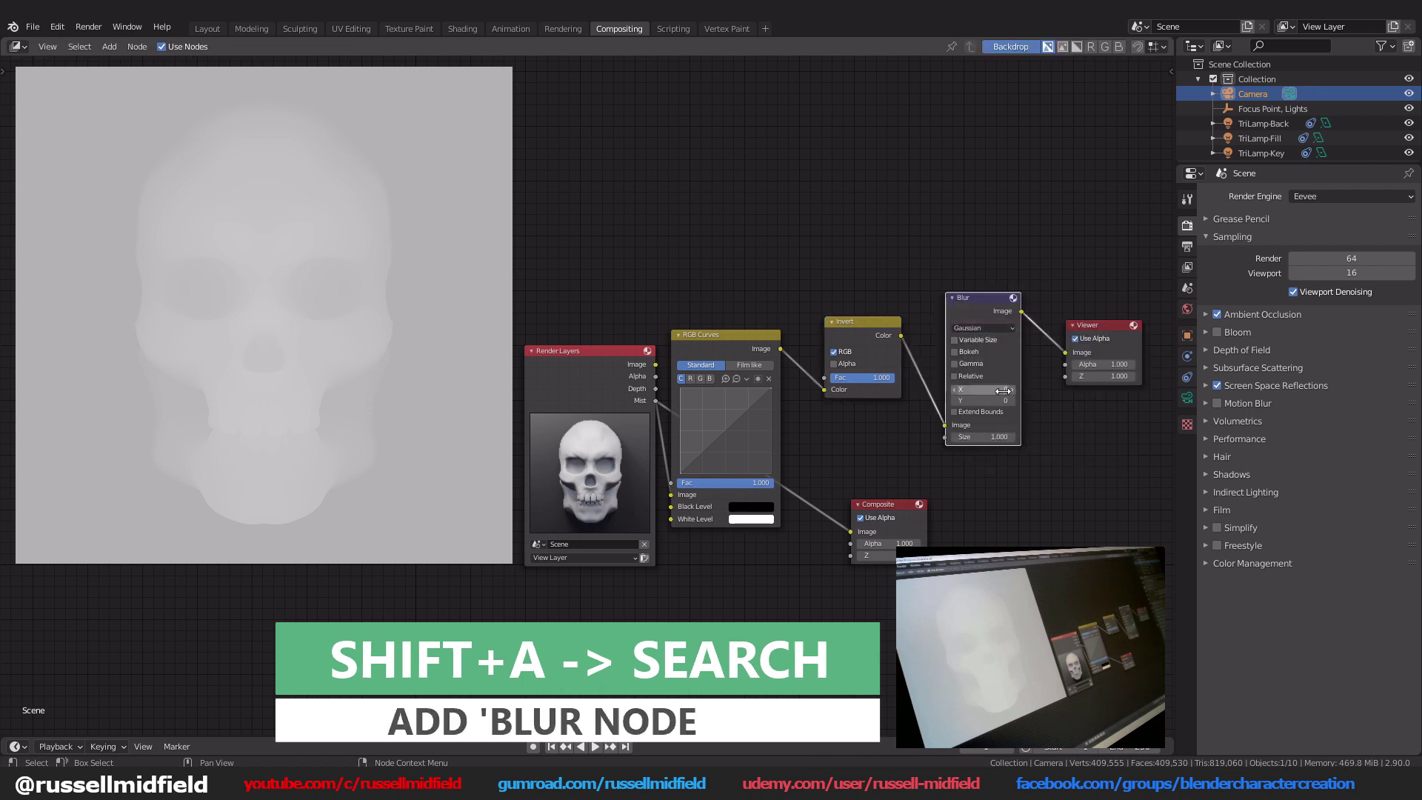
{"action": "left_click", "coordinate": [1101, 328]}
Step: Route the Blur output into the Composite Image input and tidy the nodes
{"action": "left_click_drag", "start_coordinate": [902, 505], "coordinate": [1126, 493]}
{"action": "left_click_drag", "start_coordinate": [1021, 312], "coordinate": [1075, 520]}
{"action": "left_click_drag", "start_coordinate": [966, 298], "coordinate": [951, 368]}
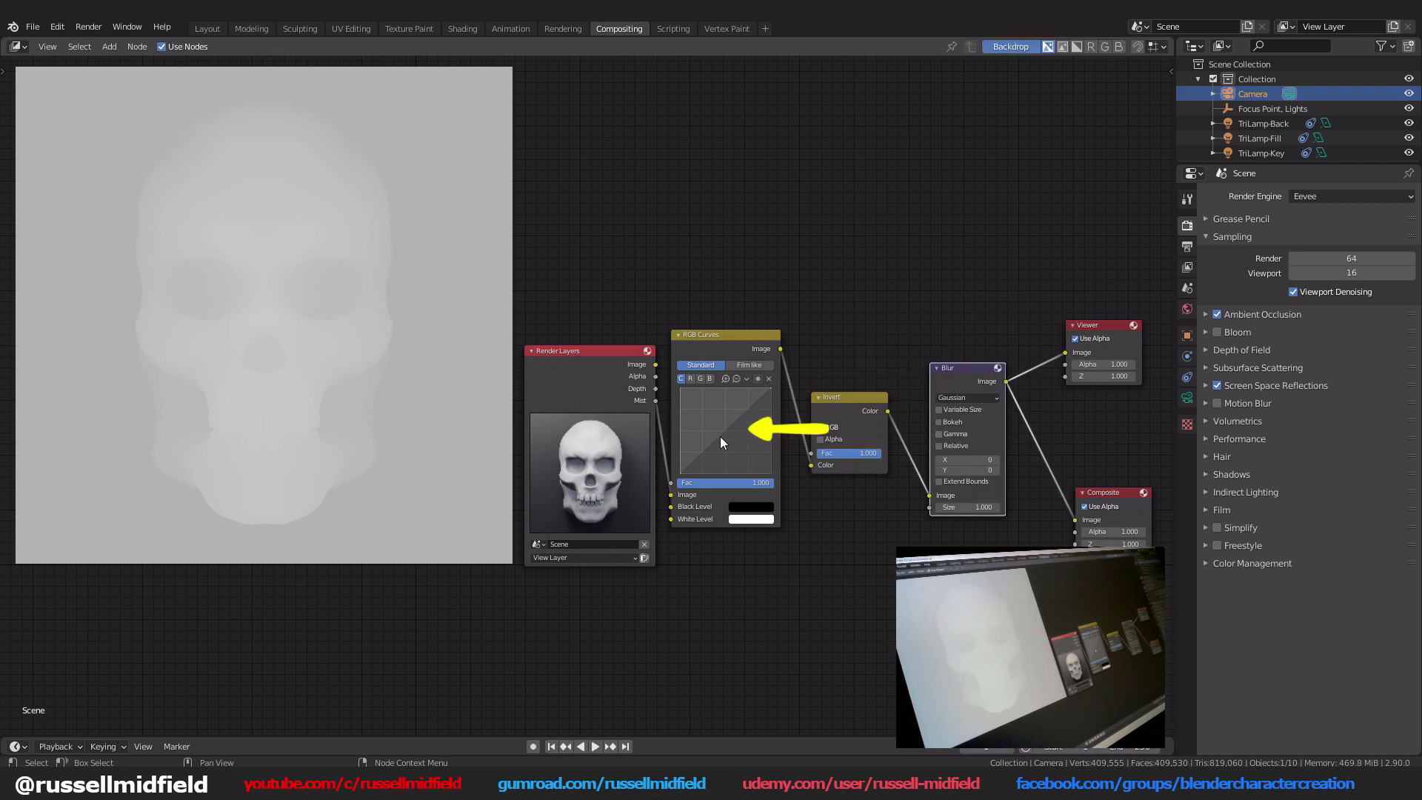
Step: Raise the RGB Curves point to 0.26667, 0.90000 and set Blur X and Y sizes to 10
{"action": "left_click_drag", "start_coordinate": [719, 437], "coordinate": [702, 395]}
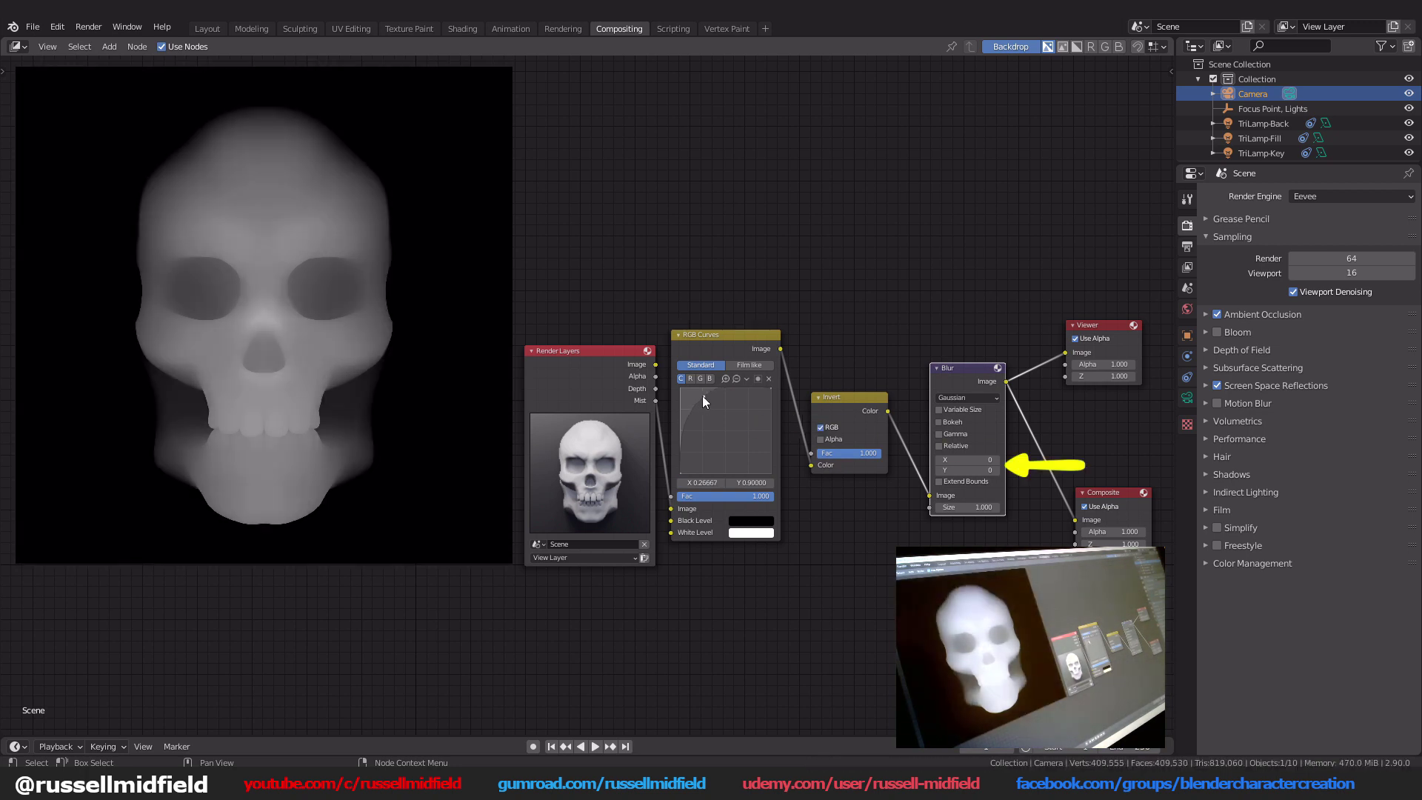
{"action": "left_click", "coordinate": [944, 459]}
{"action": "left_click", "coordinate": [962, 470]}
{"action": "type", "text": "10"}
{"action": "key", "text": "Return"}
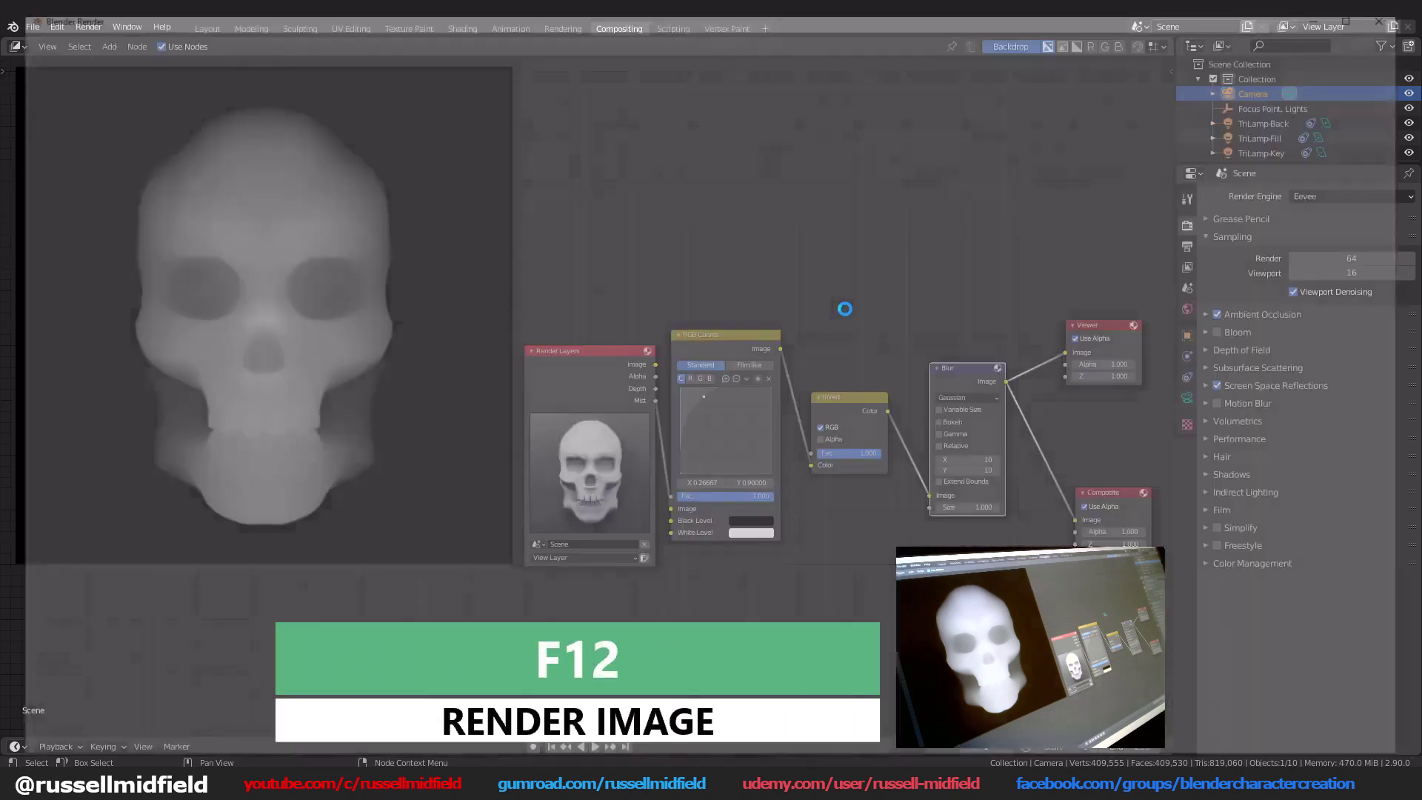
Step: Render the processed mist image and save it as Brush-Skull.png
{"action": "key", "text": "F12"}
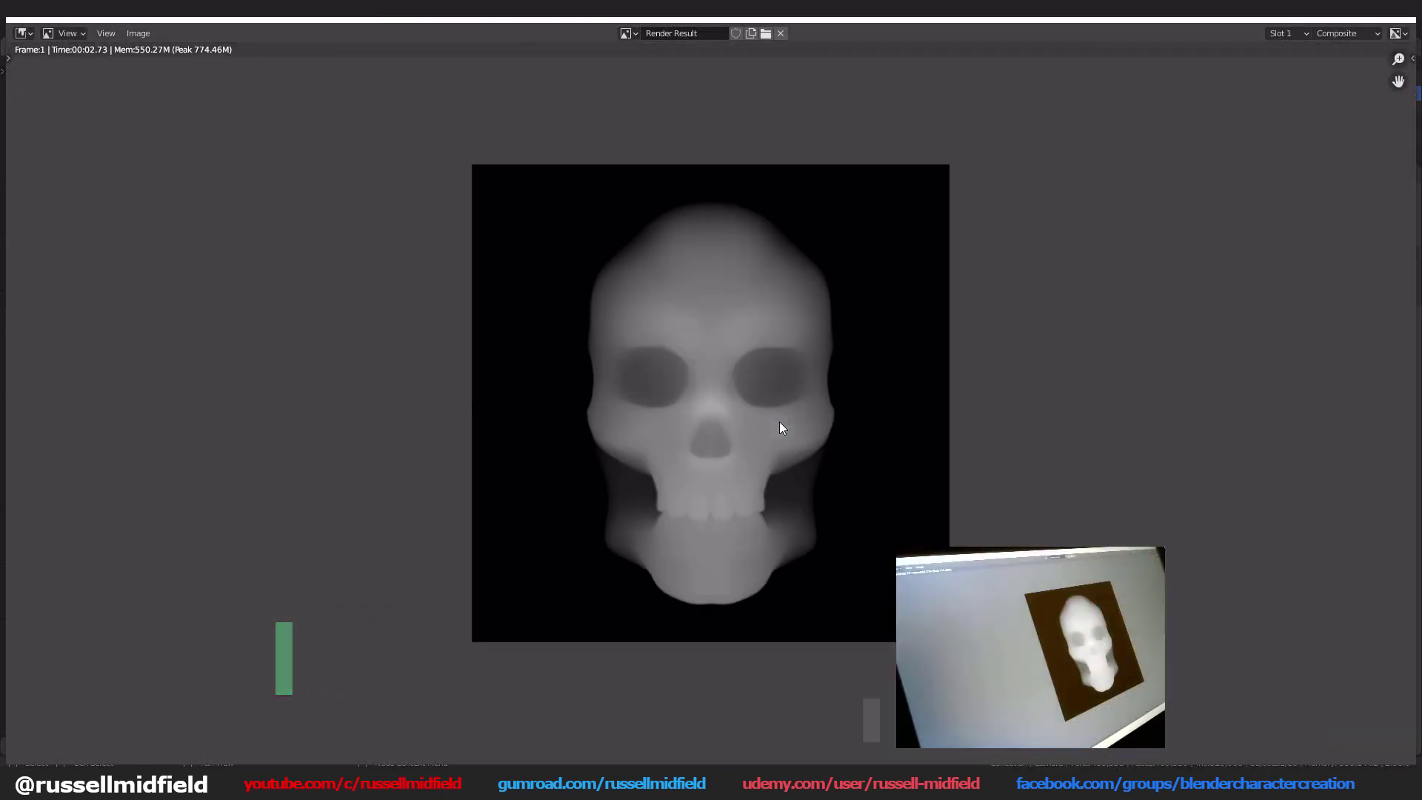
{"action": "scroll", "coordinate": [780, 427], "scroll_direction": "up", "scroll_amount": 1}
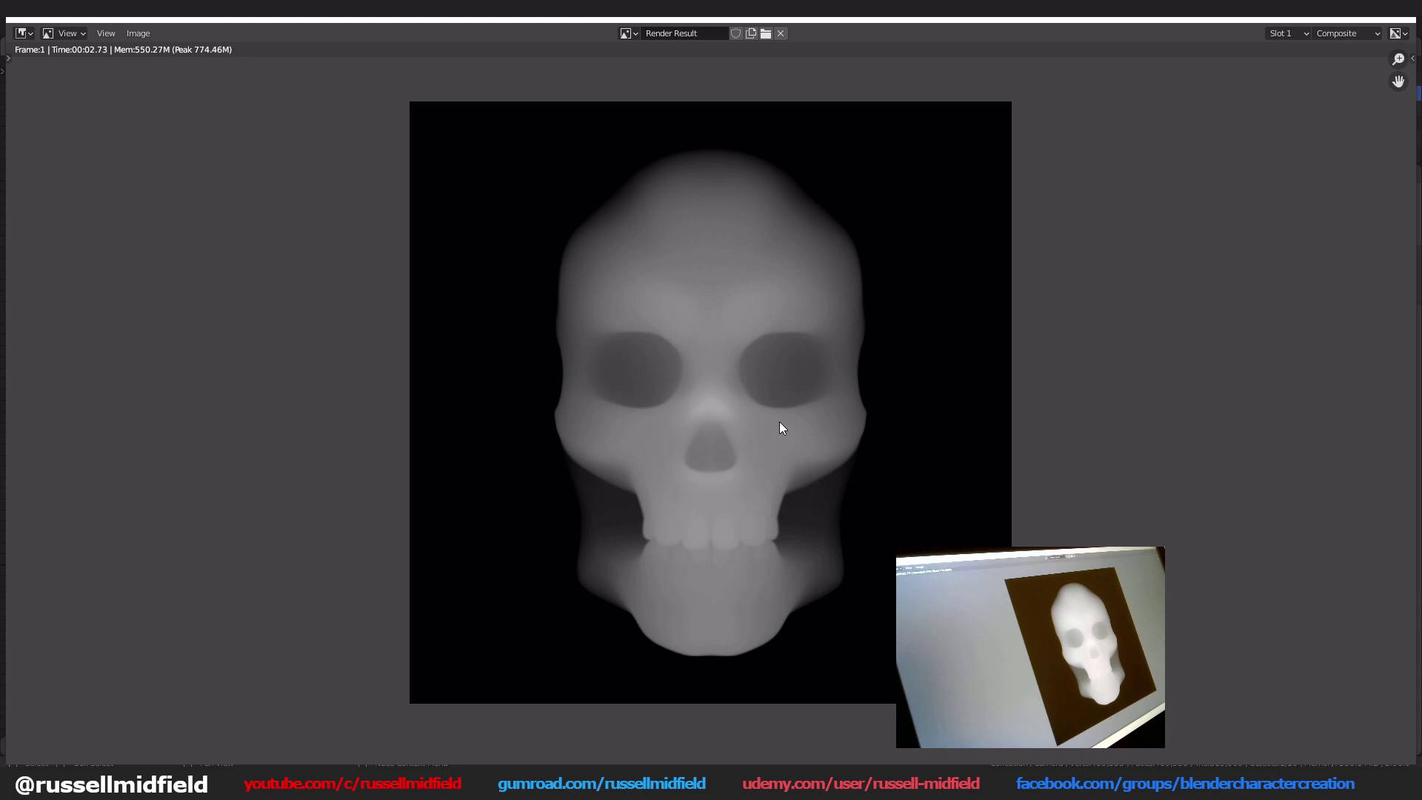
{"action": "left_click", "coordinate": [143, 33]}
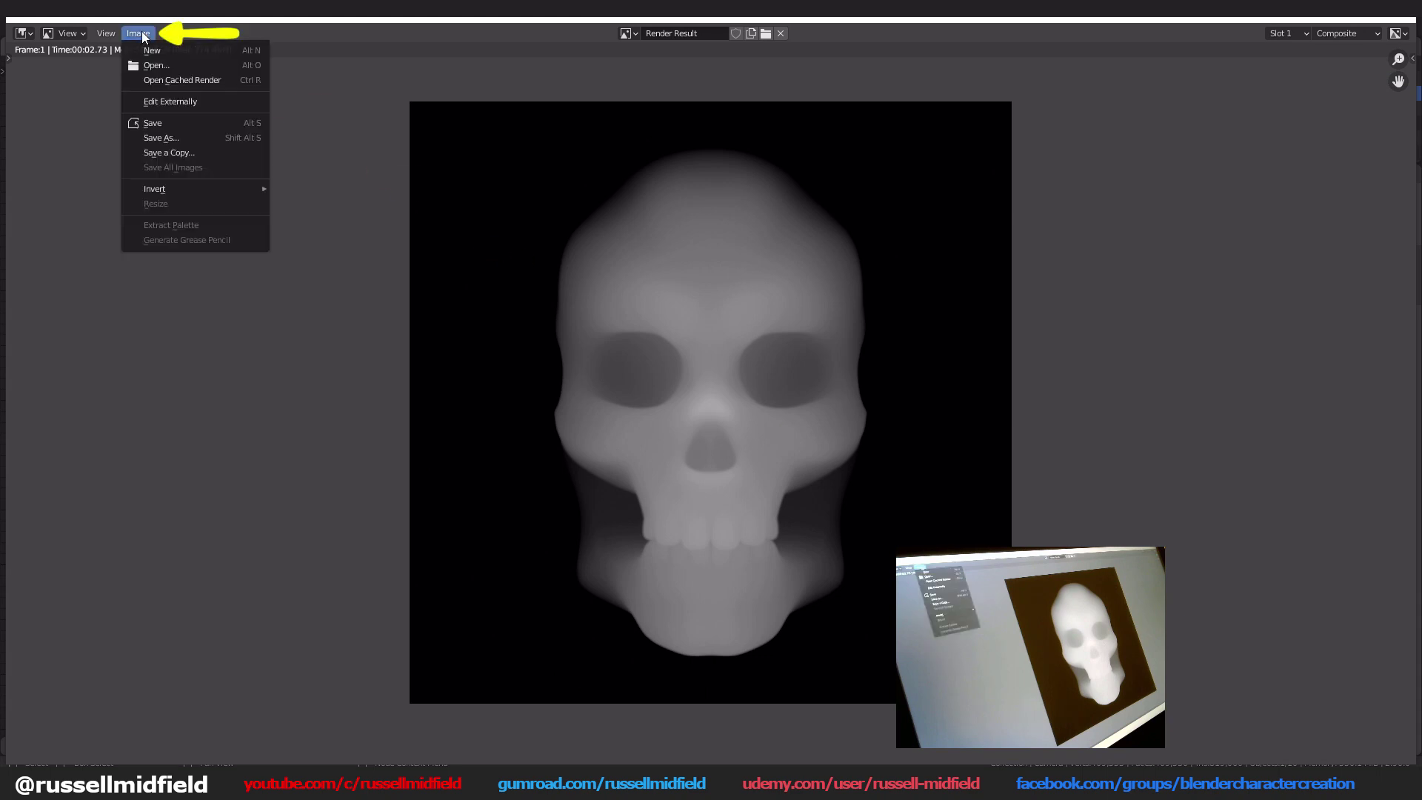
{"action": "left_click", "coordinate": [149, 132]}
{"action": "left_click", "coordinate": [953, 447]}
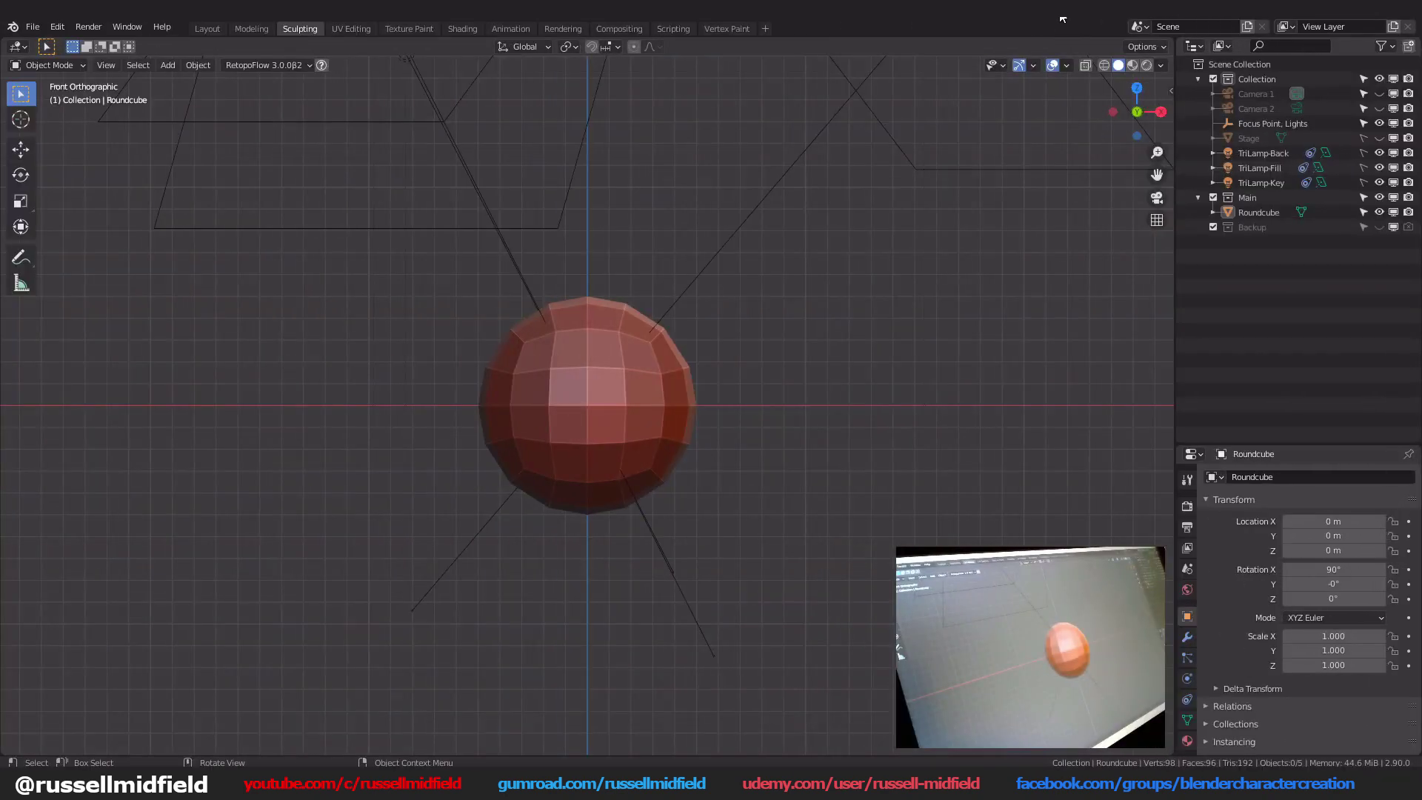
Step: Add a Multiresolution modifier to the Roundcube sphere and subdivide it up to level 7
{"action": "left_click", "coordinate": [658, 387]}
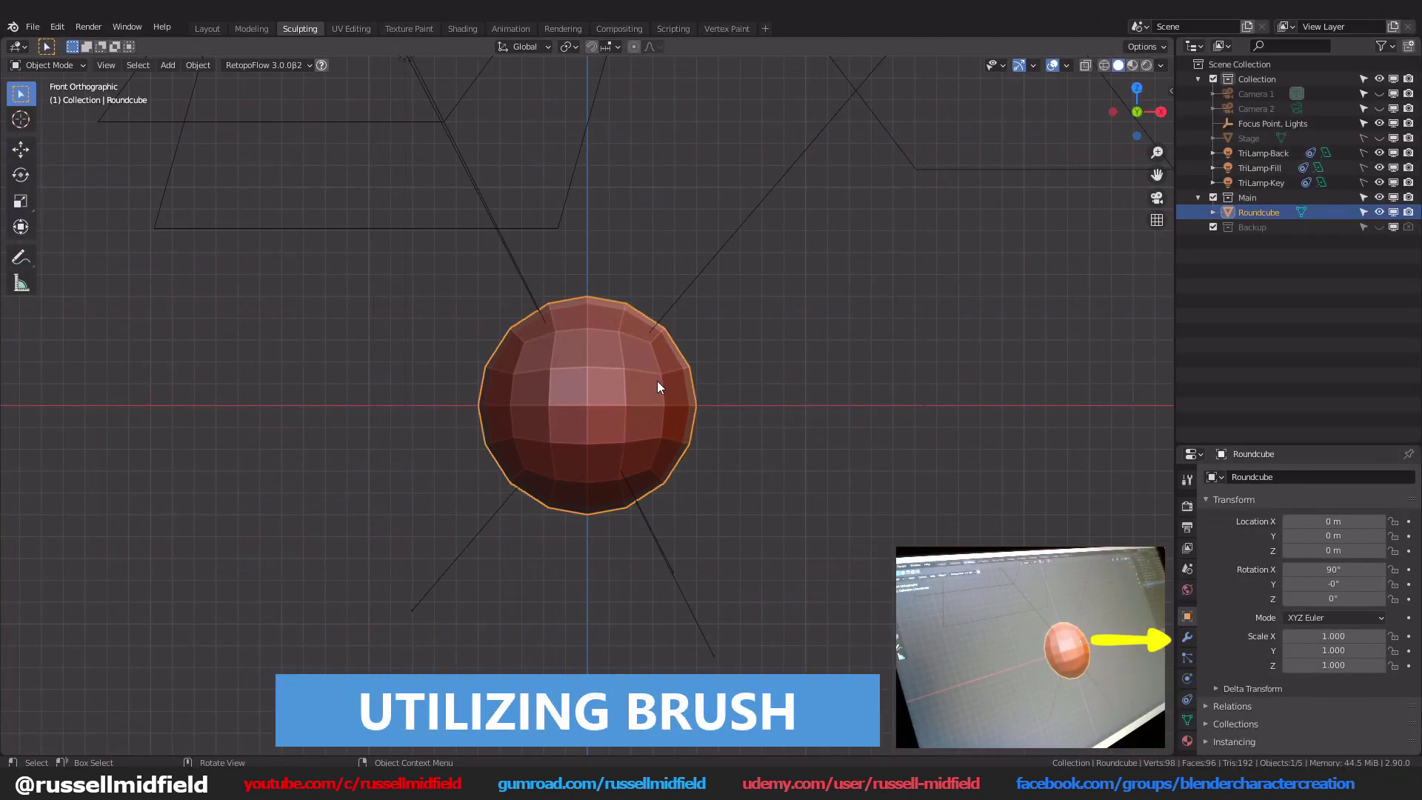
{"action": "left_click", "coordinate": [1187, 637]}
{"action": "left_click", "coordinate": [1300, 477]}
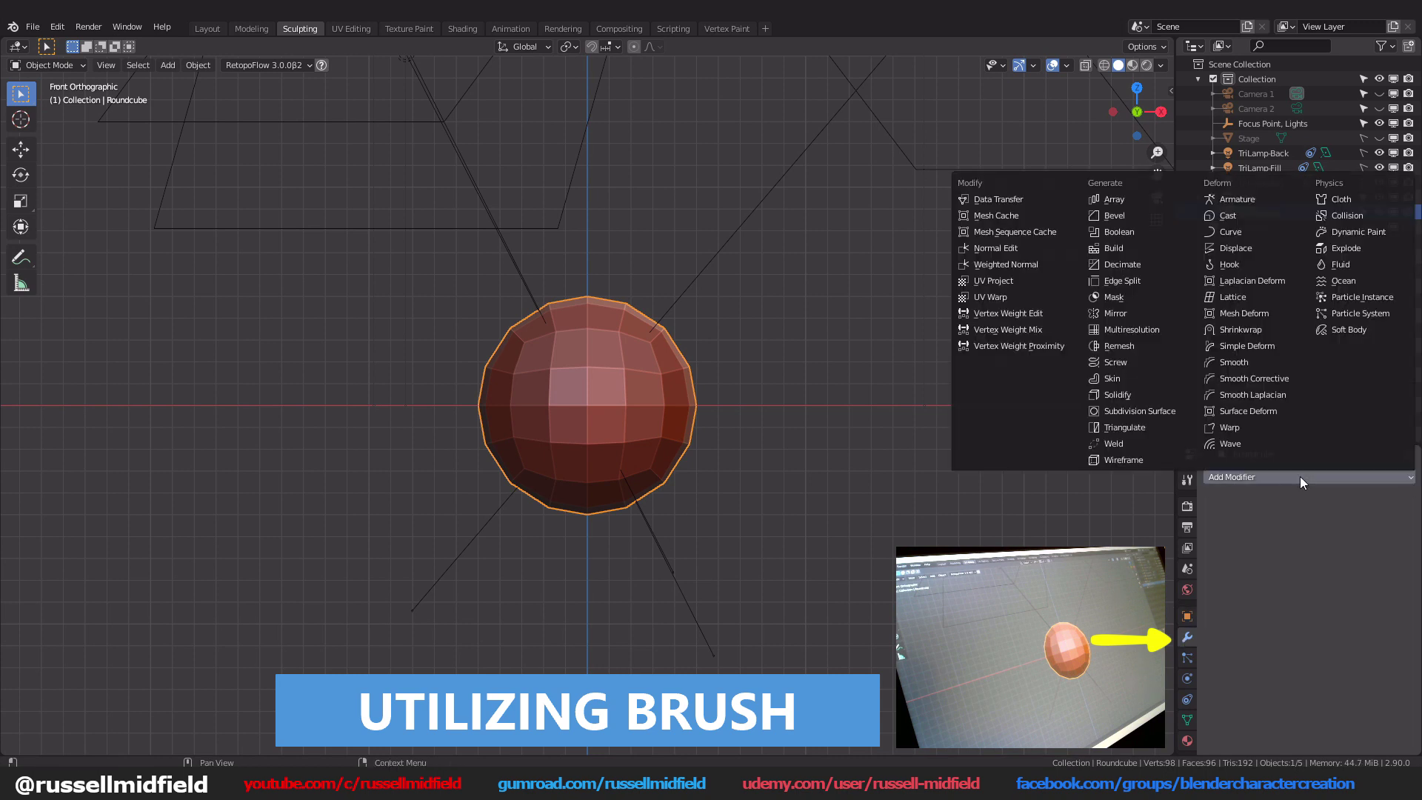
{"action": "left_click", "coordinate": [1155, 330]}
{"action": "double_click", "coordinate": [1287, 647]}
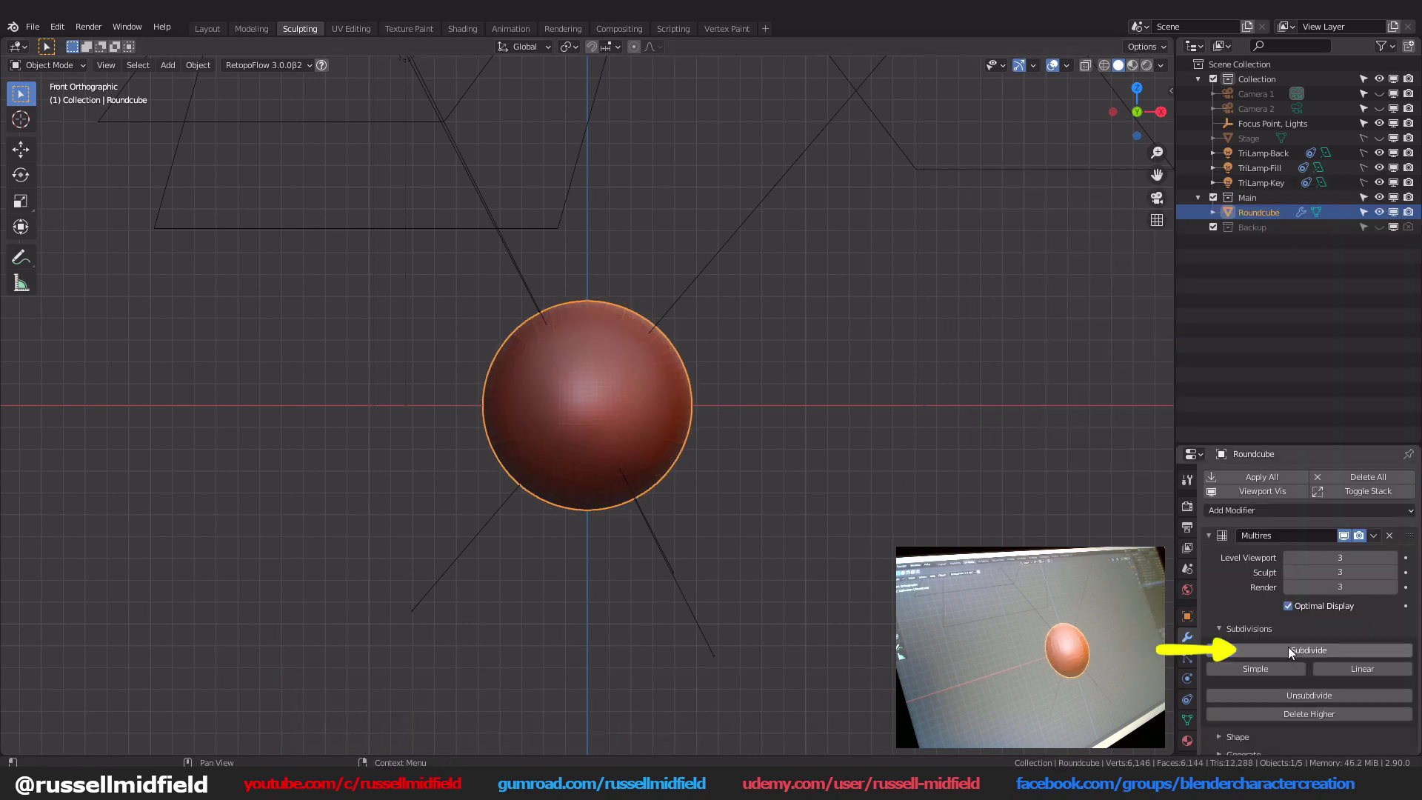
{"action": "triple_click", "coordinate": [1287, 646]}
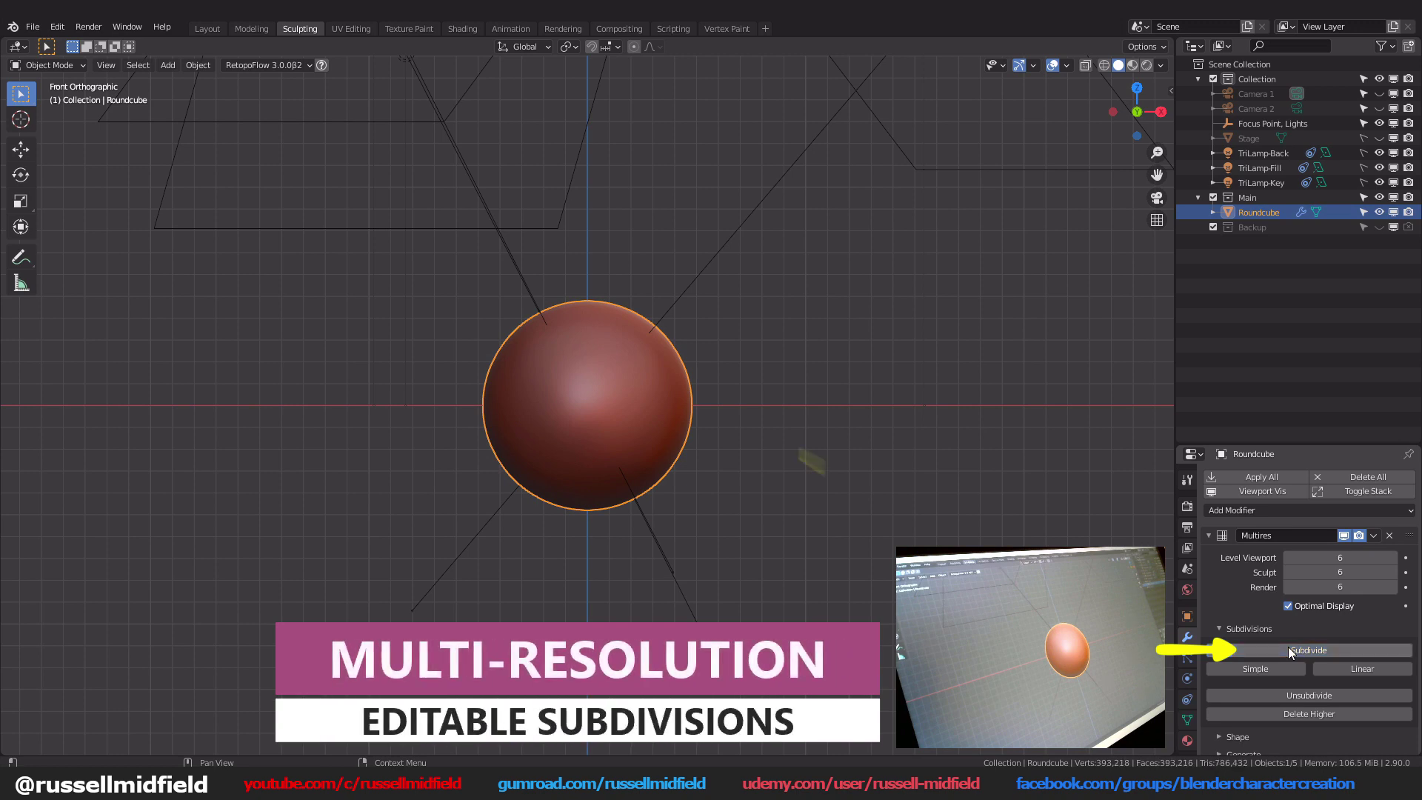
{"action": "left_click", "coordinate": [1286, 646]}
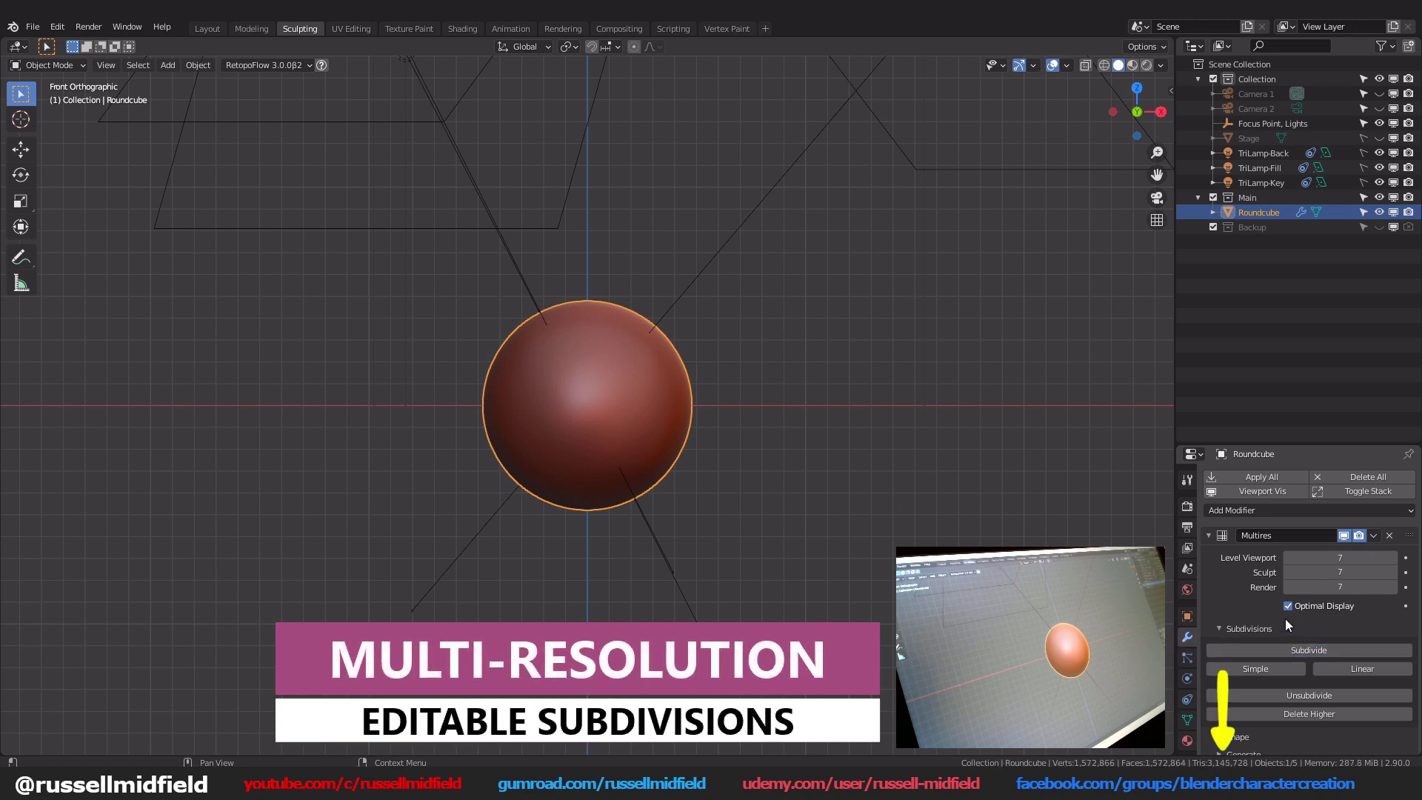
Step: Switch the sphere into Sculpt Mode and enlarge the properties area
{"action": "key", "text": "ctrl+Tab"}
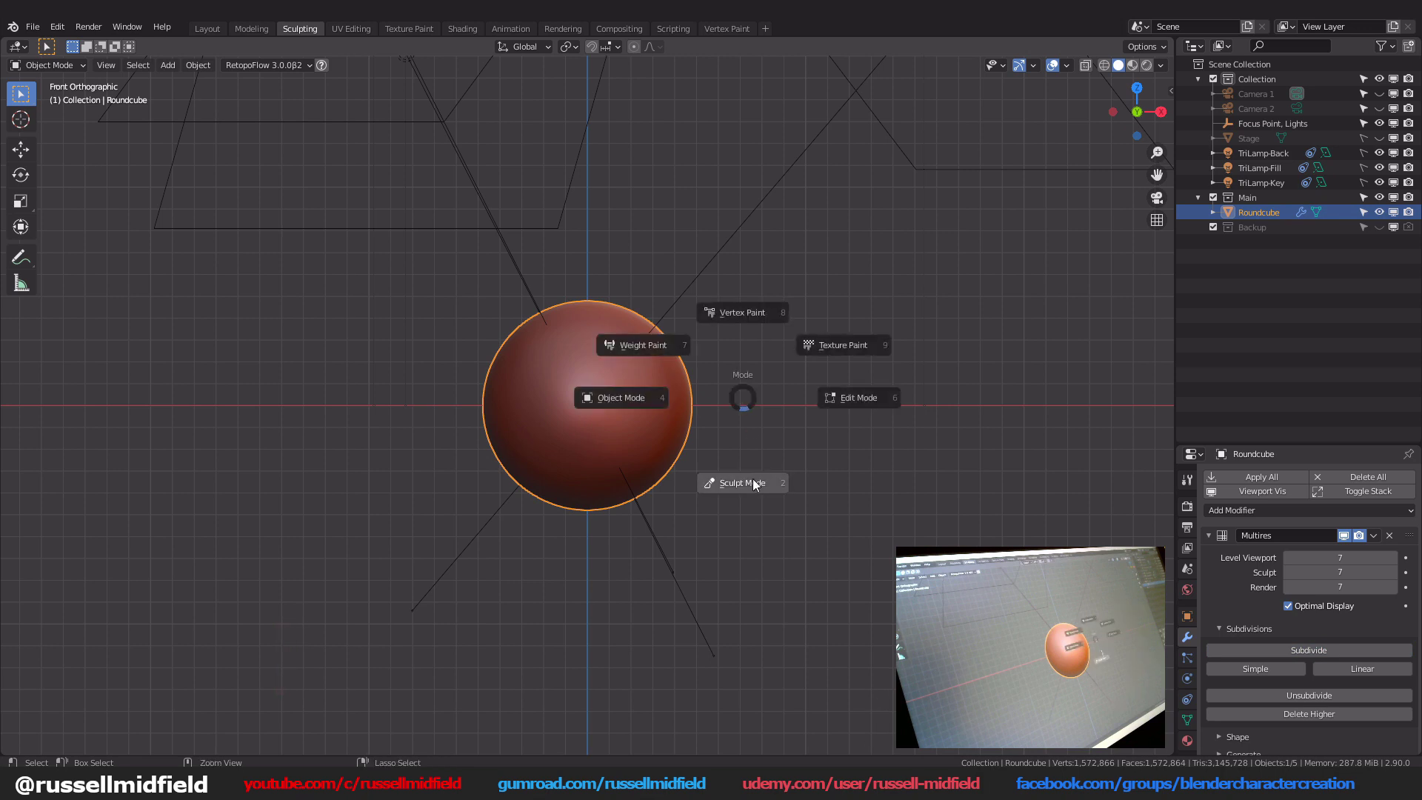
{"action": "left_click", "coordinate": [753, 481]}
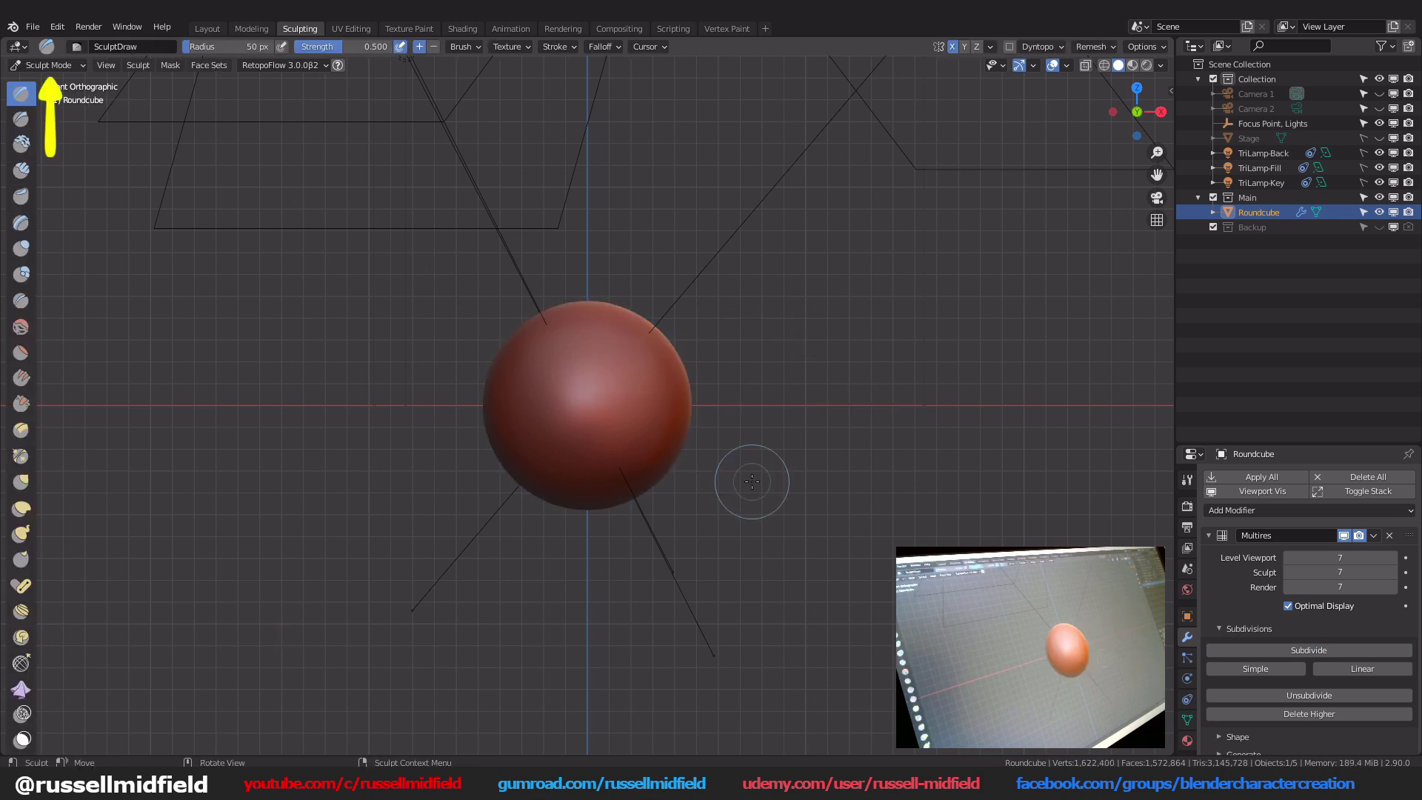
{"action": "scroll", "coordinate": [750, 476], "scroll_direction": "up", "scroll_amount": 4}
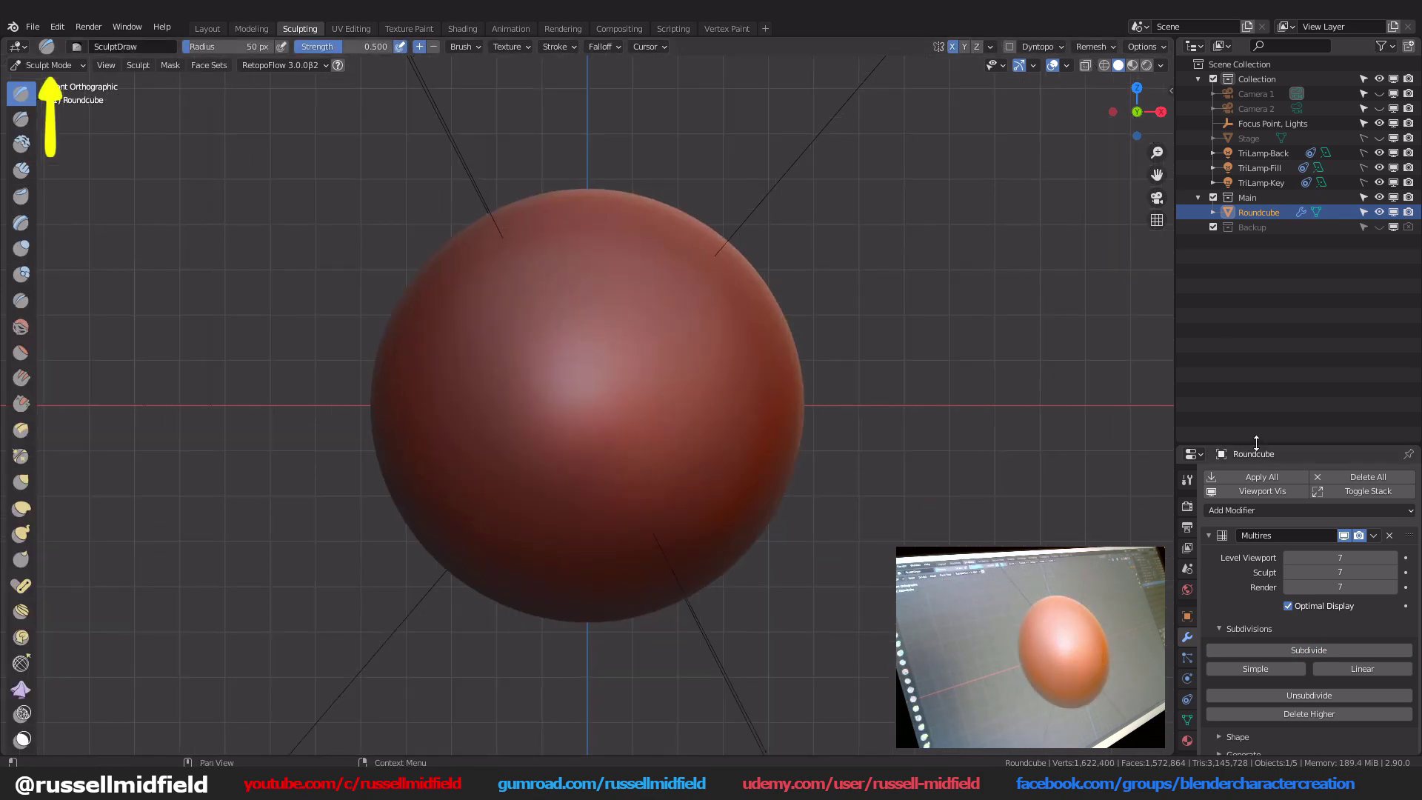
{"action": "left_click_drag", "start_coordinate": [1257, 445], "coordinate": [1269, 231]}
Step: Create a new brush texture loaded with the Brush-Skull.png image
{"action": "left_click", "coordinate": [1187, 559]}
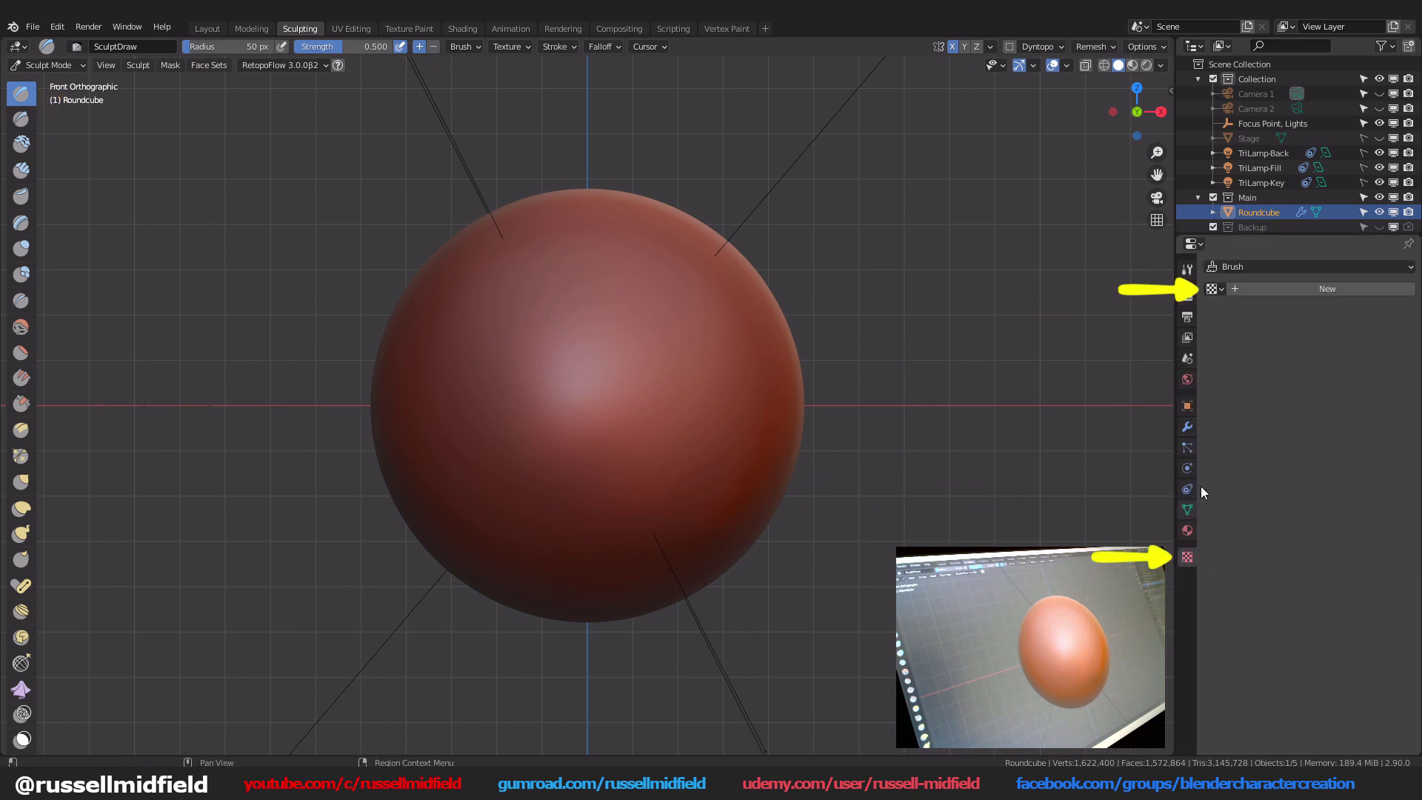
{"action": "left_click", "coordinate": [1232, 289]}
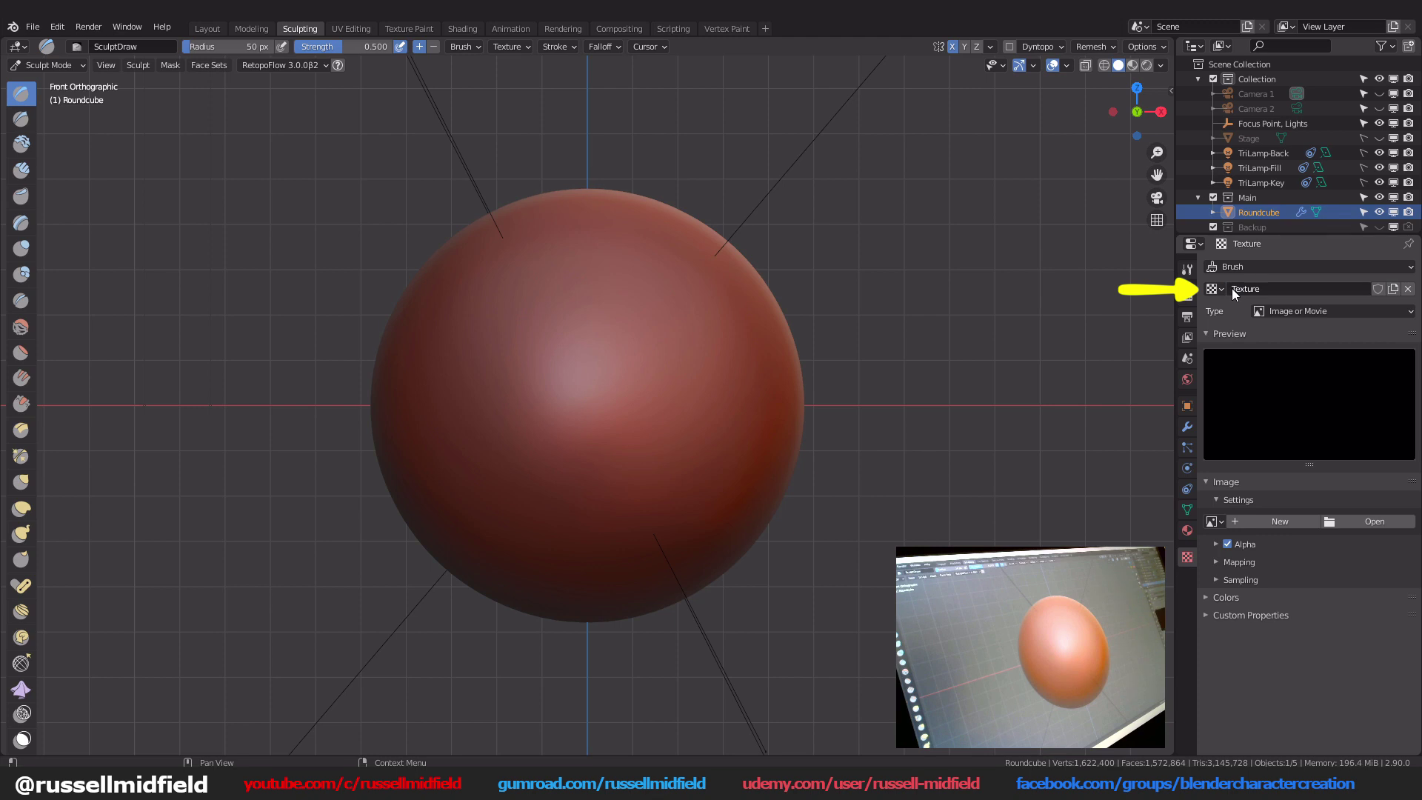
{"action": "left_click", "coordinate": [1379, 521]}
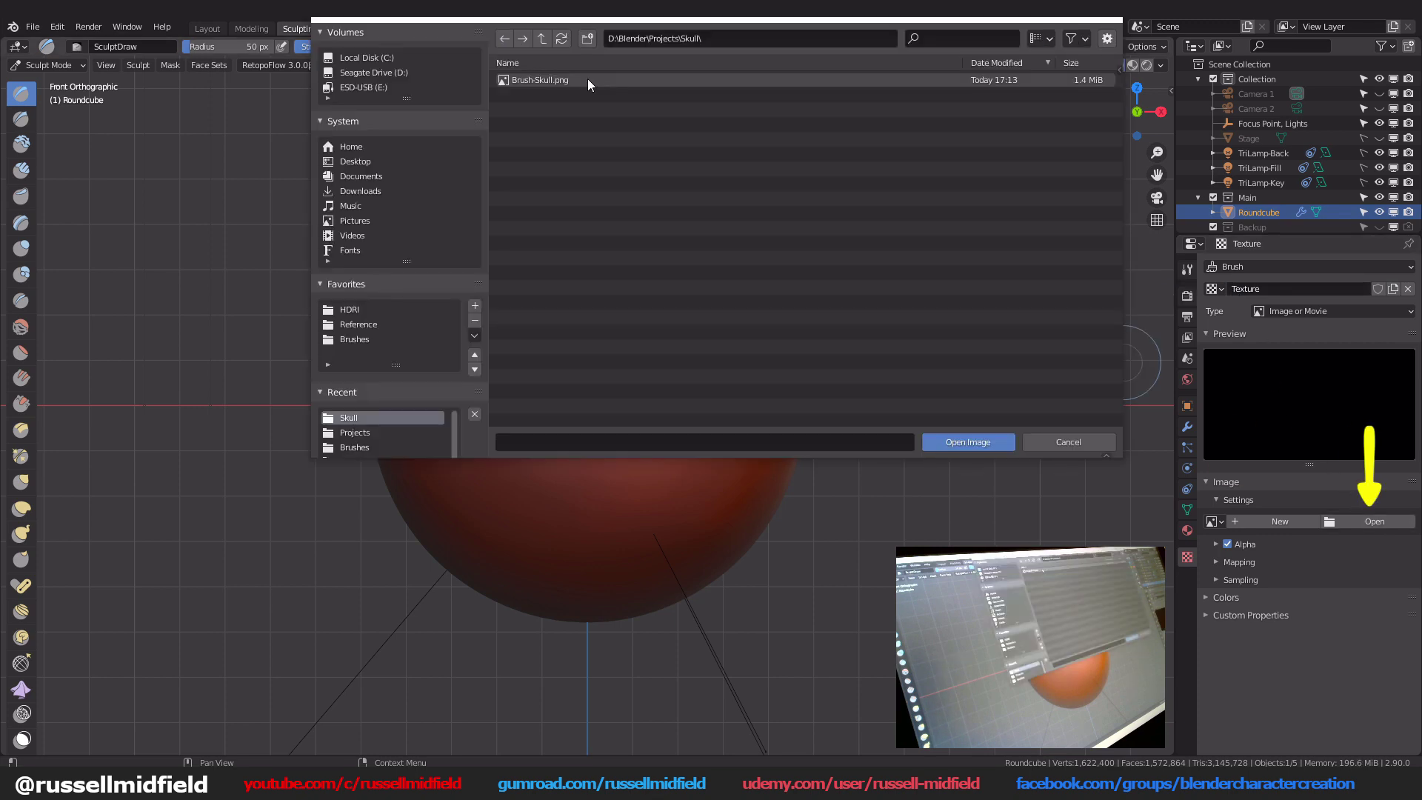
{"action": "left_click", "coordinate": [588, 79]}
{"action": "left_click", "coordinate": [957, 443]}
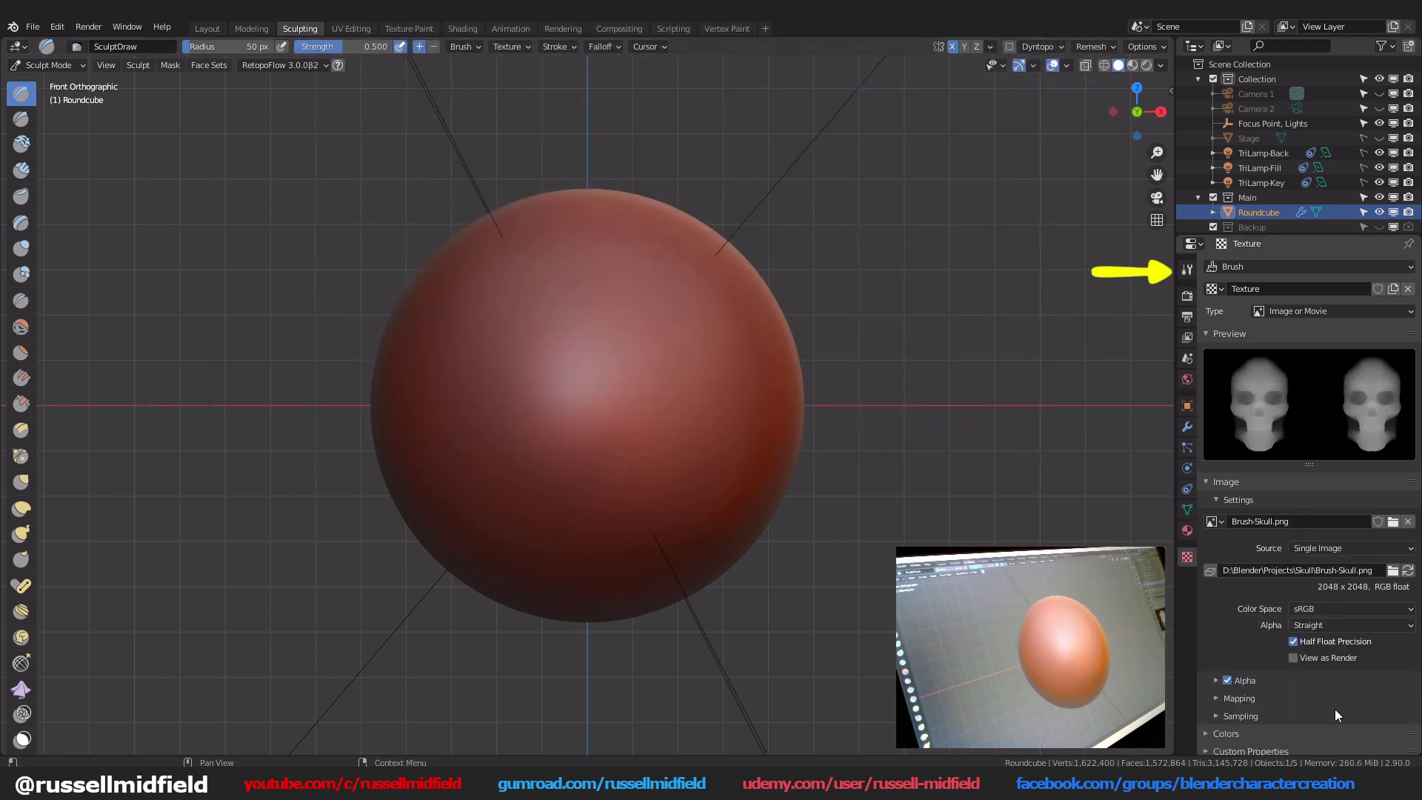
Step: Set the Draw brush strength to 0.8 and its texture mapping to Area Plane
{"action": "left_click", "coordinate": [1188, 269]}
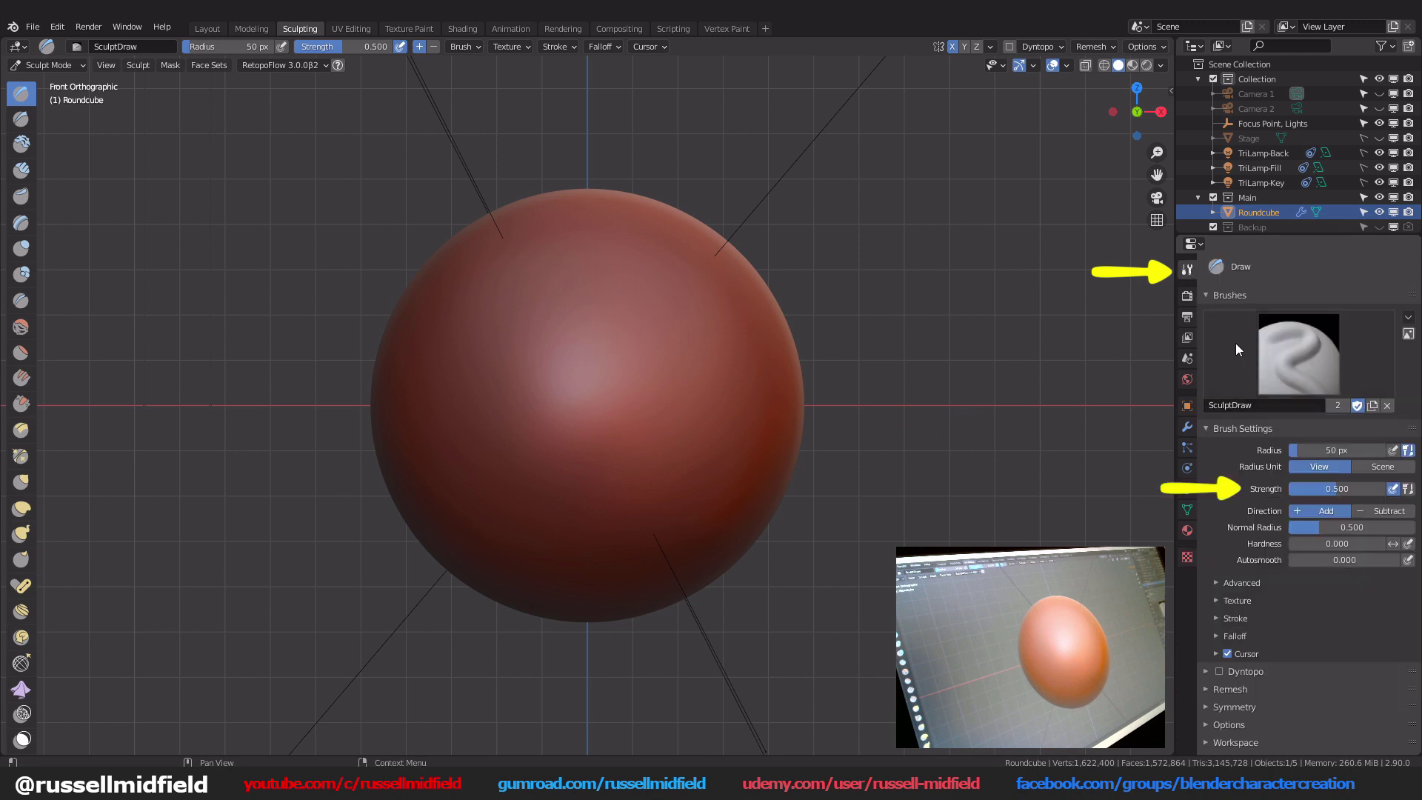
{"action": "left_click", "coordinate": [1375, 496]}
{"action": "type", "text": ".8"}
{"action": "key", "text": "Return"}
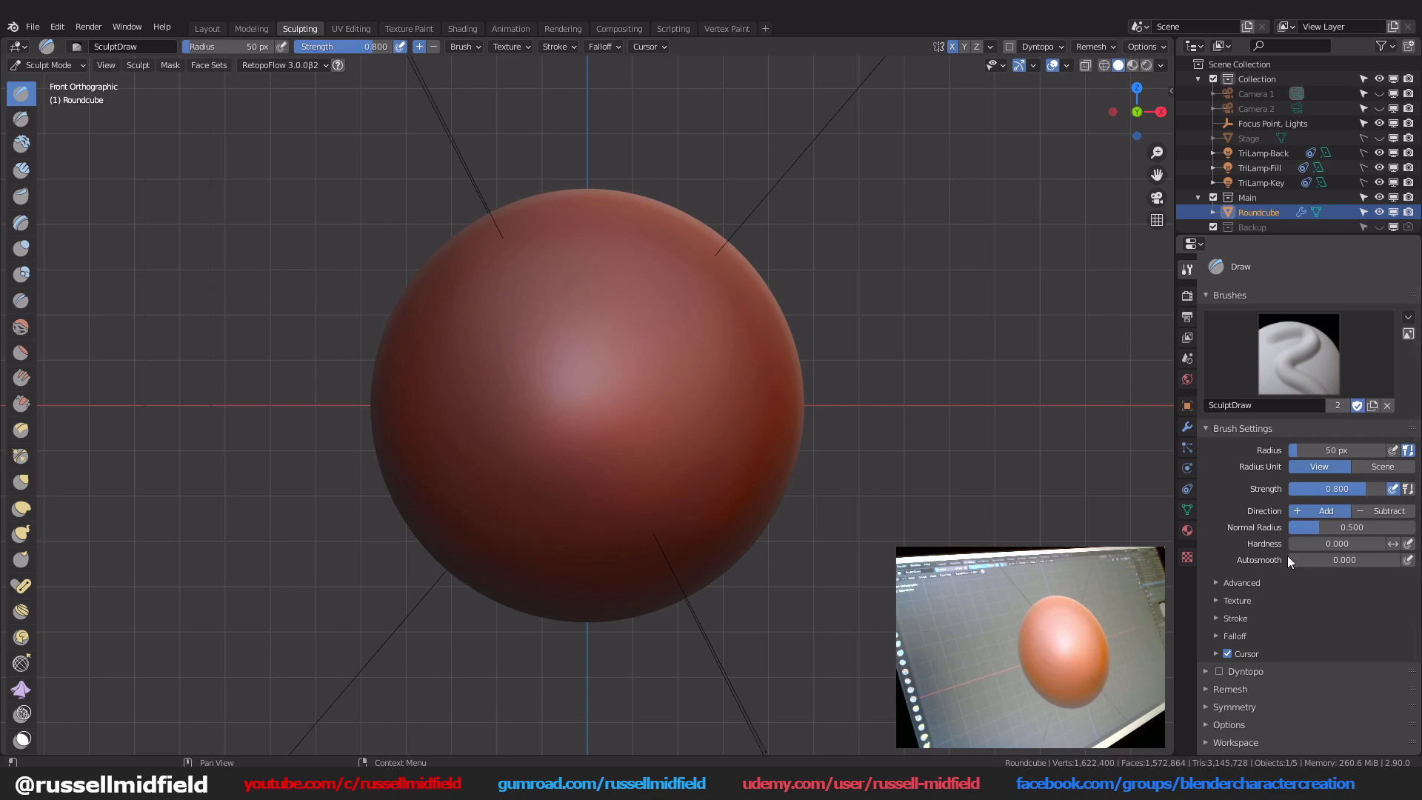
{"action": "scroll", "coordinate": [1303, 589], "scroll_direction": "down", "scroll_amount": 5}
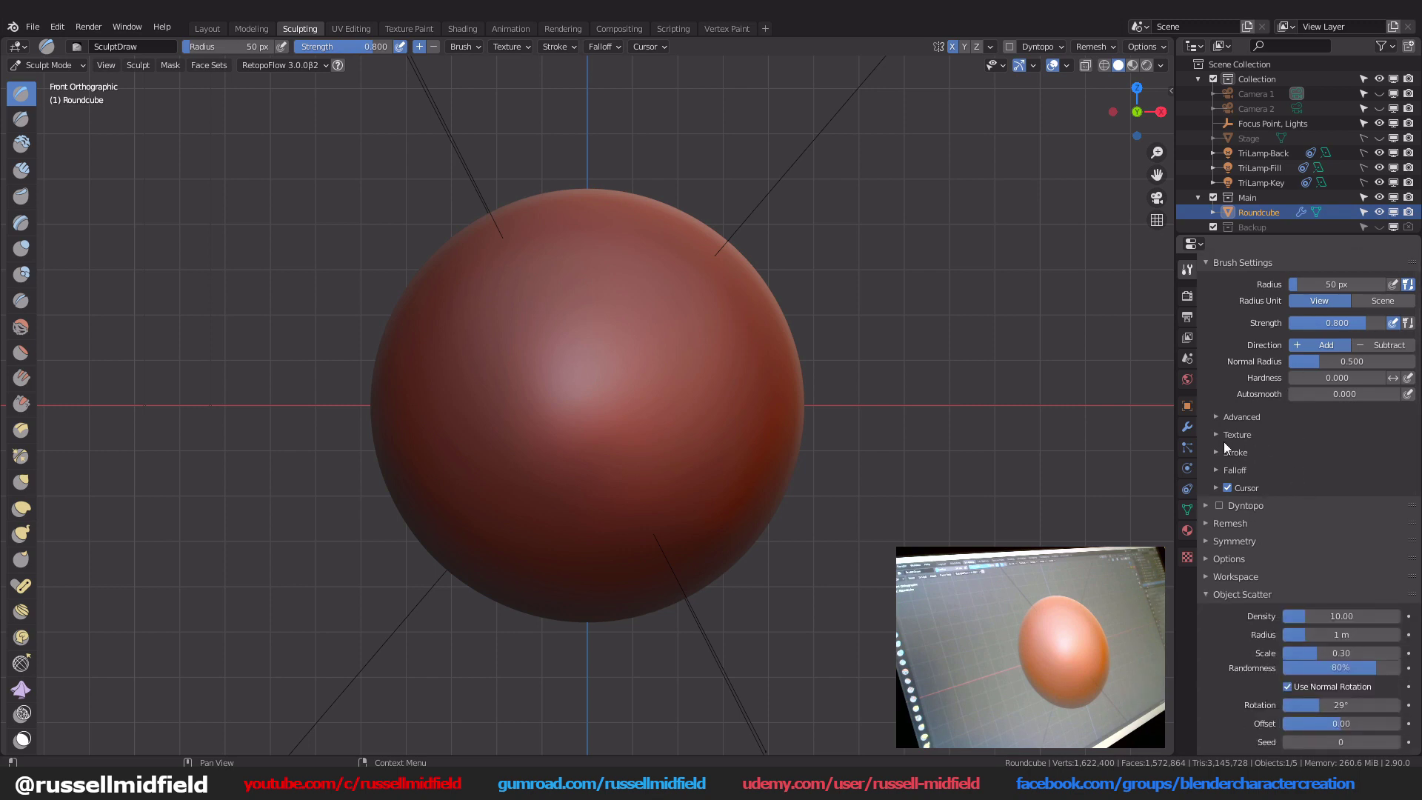
{"action": "left_click", "coordinate": [1219, 435]}
{"action": "scroll", "coordinate": [1289, 529], "scroll_direction": "down", "scroll_amount": 5}
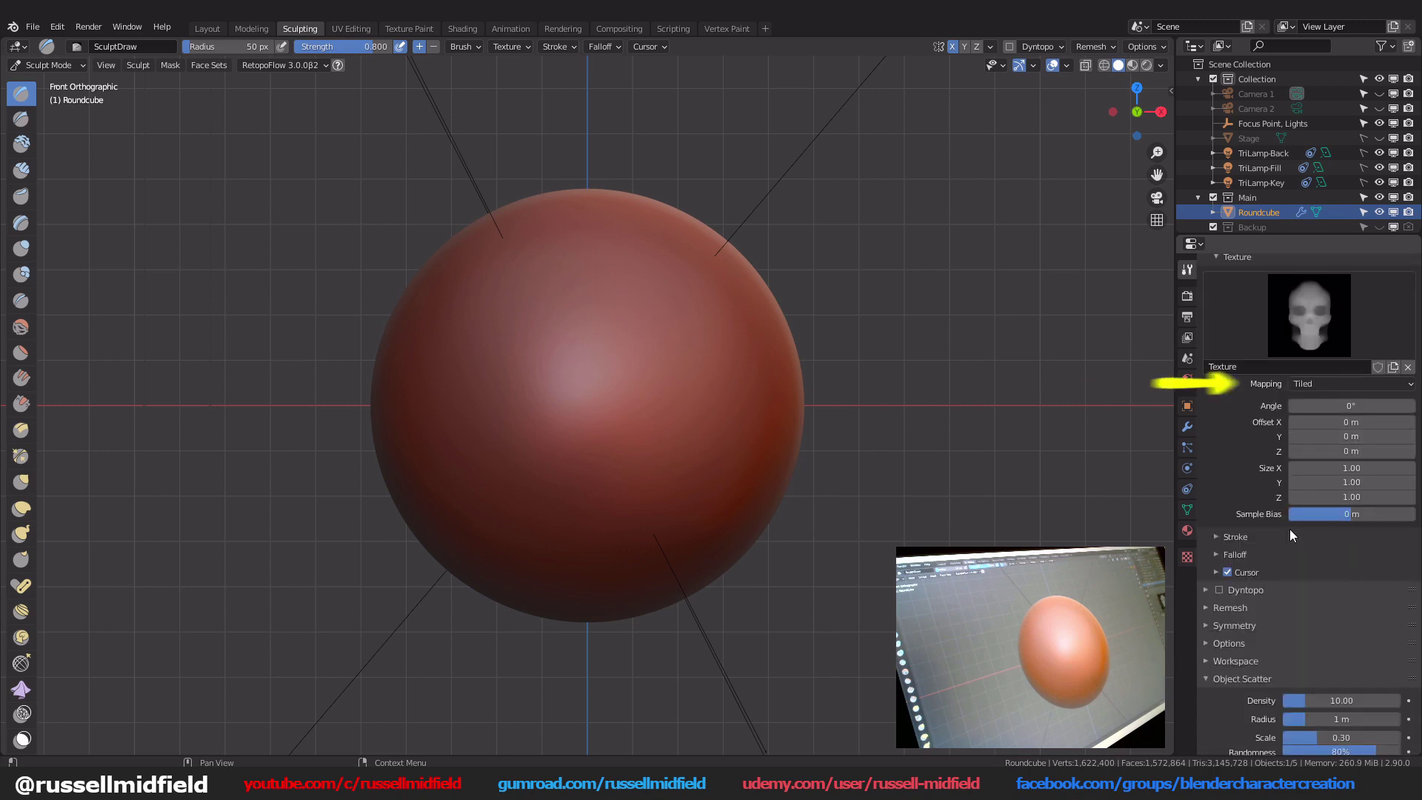
{"action": "left_click", "coordinate": [1364, 385]}
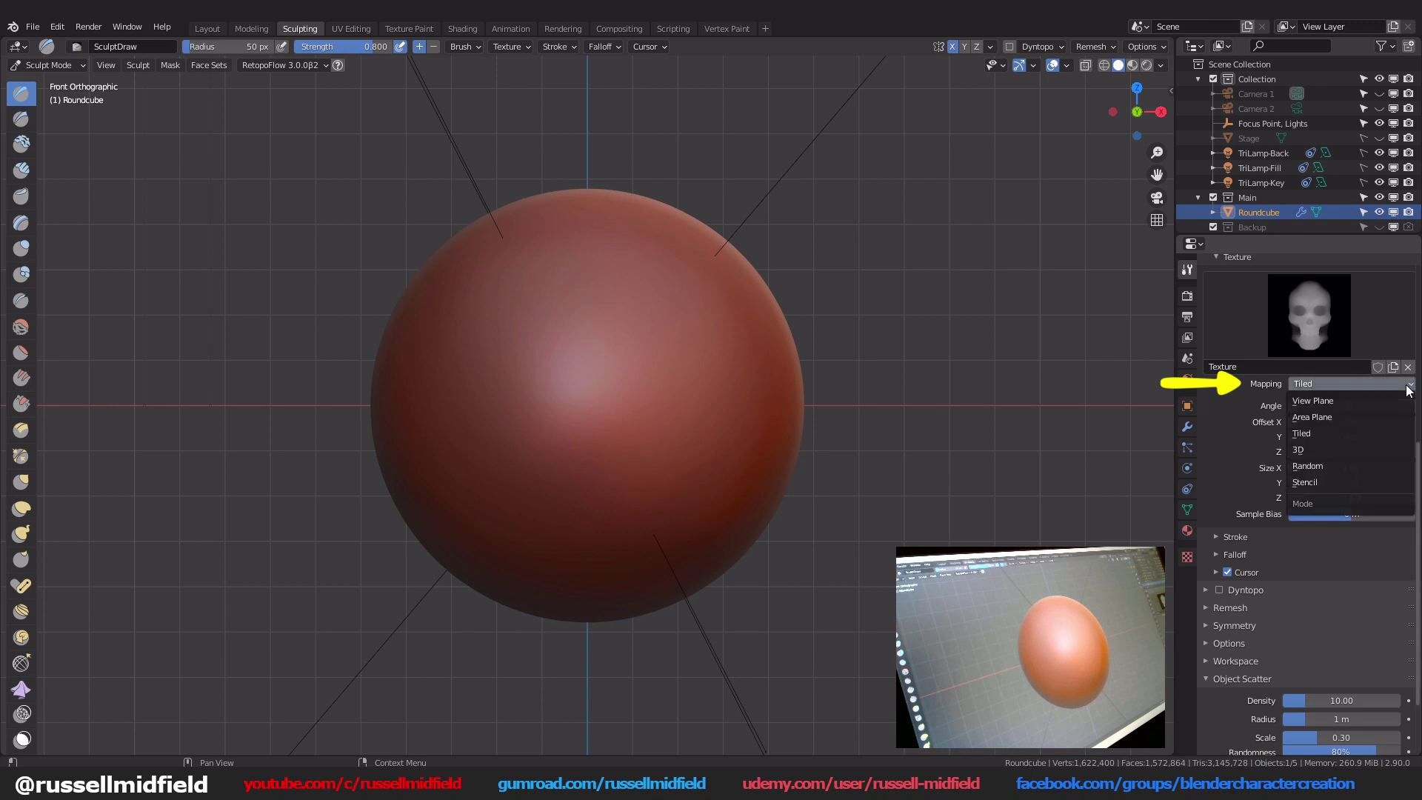
{"action": "left_click", "coordinate": [1367, 416]}
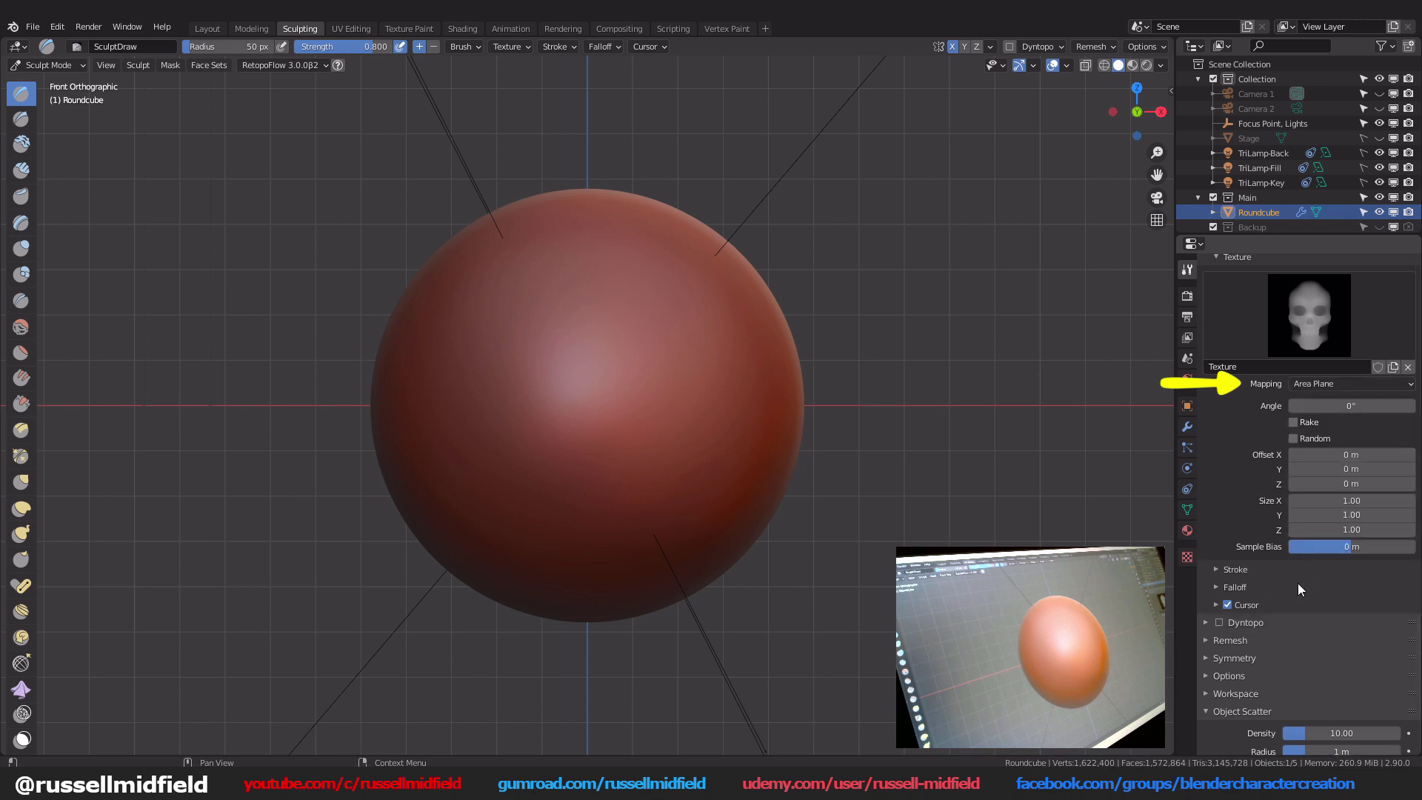
Step: Make the brush stroke method Anchored with a Sphere falloff preset
{"action": "scroll", "coordinate": [1297, 583], "scroll_direction": "down", "scroll_amount": 3}
{"action": "left_click", "coordinate": [1222, 453]}
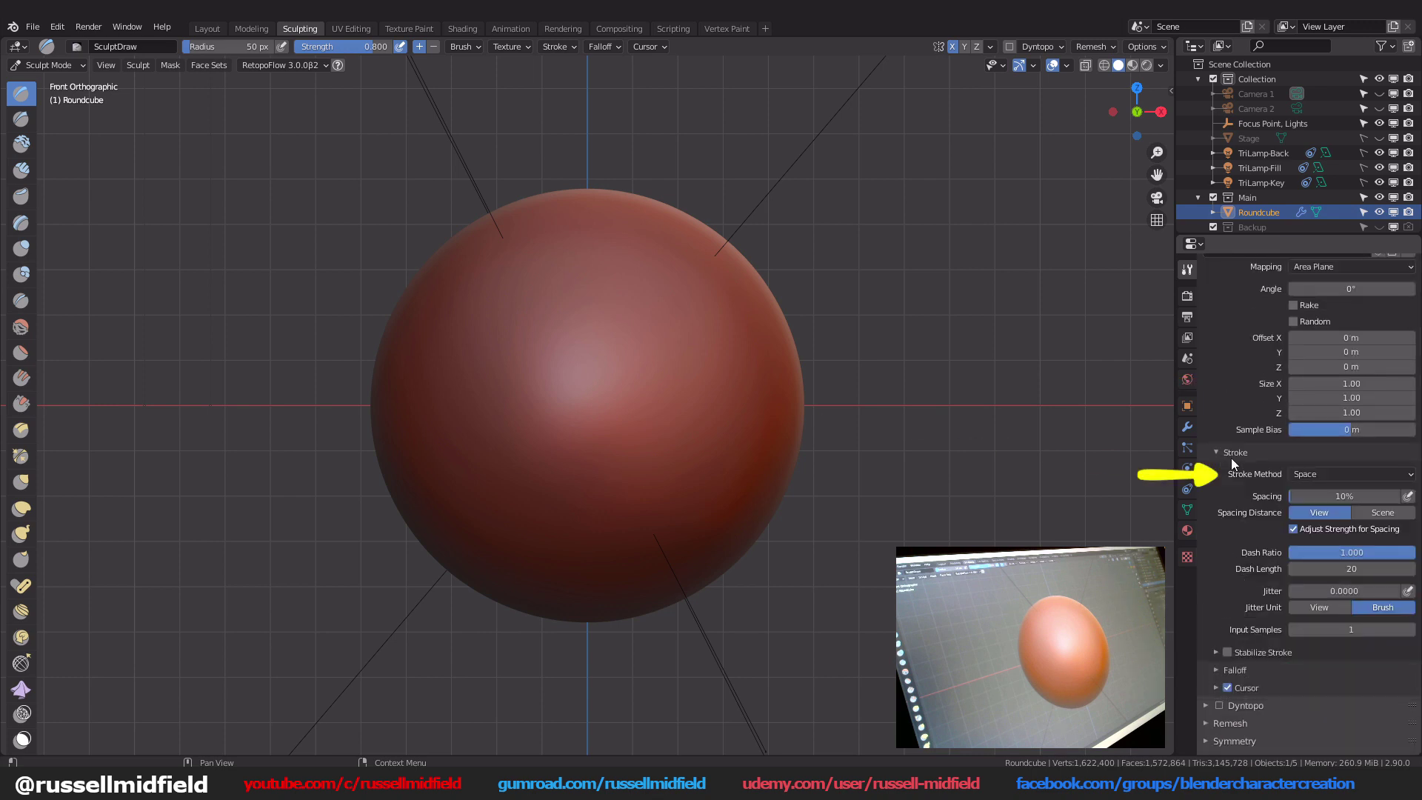
{"action": "left_click", "coordinate": [1353, 476]}
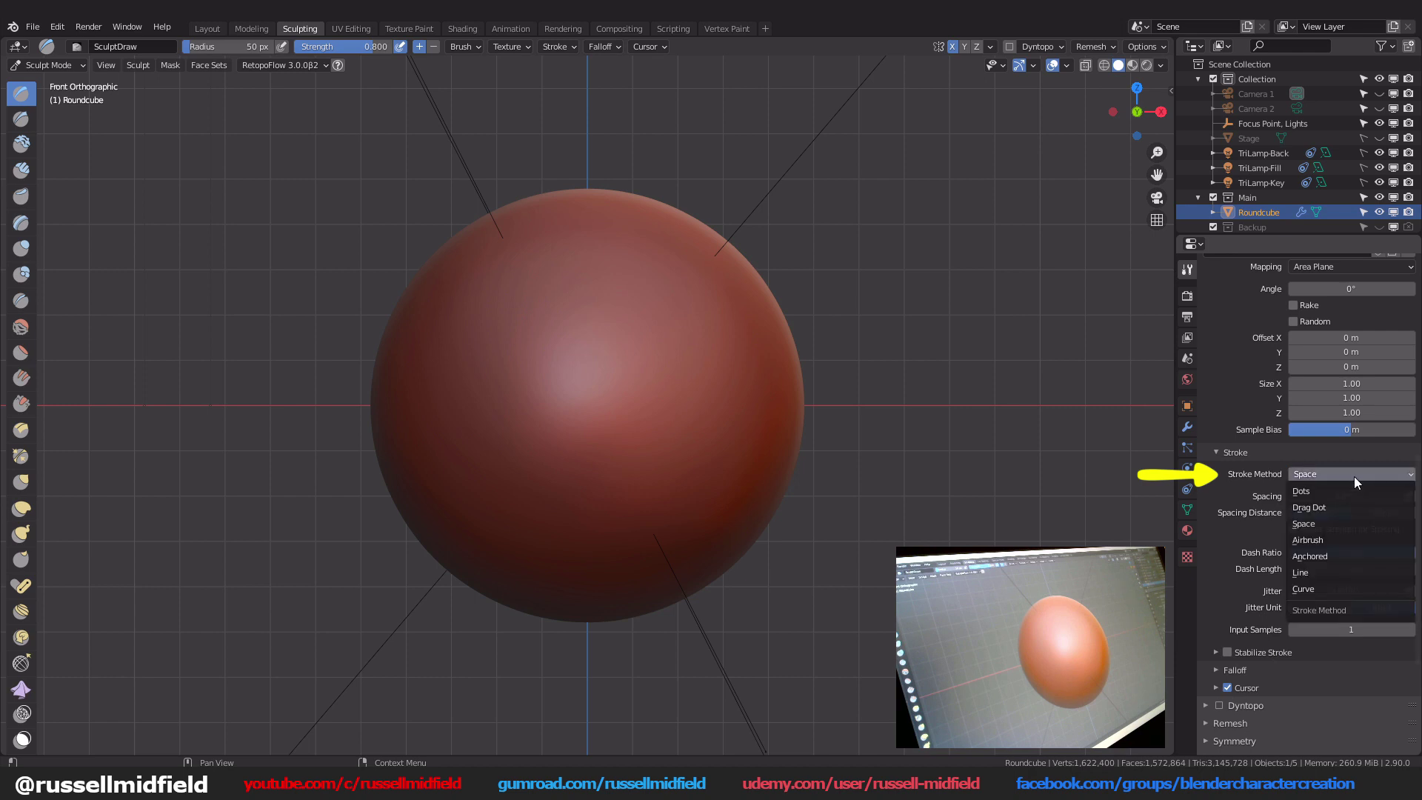
{"action": "left_click", "coordinate": [1361, 558]}
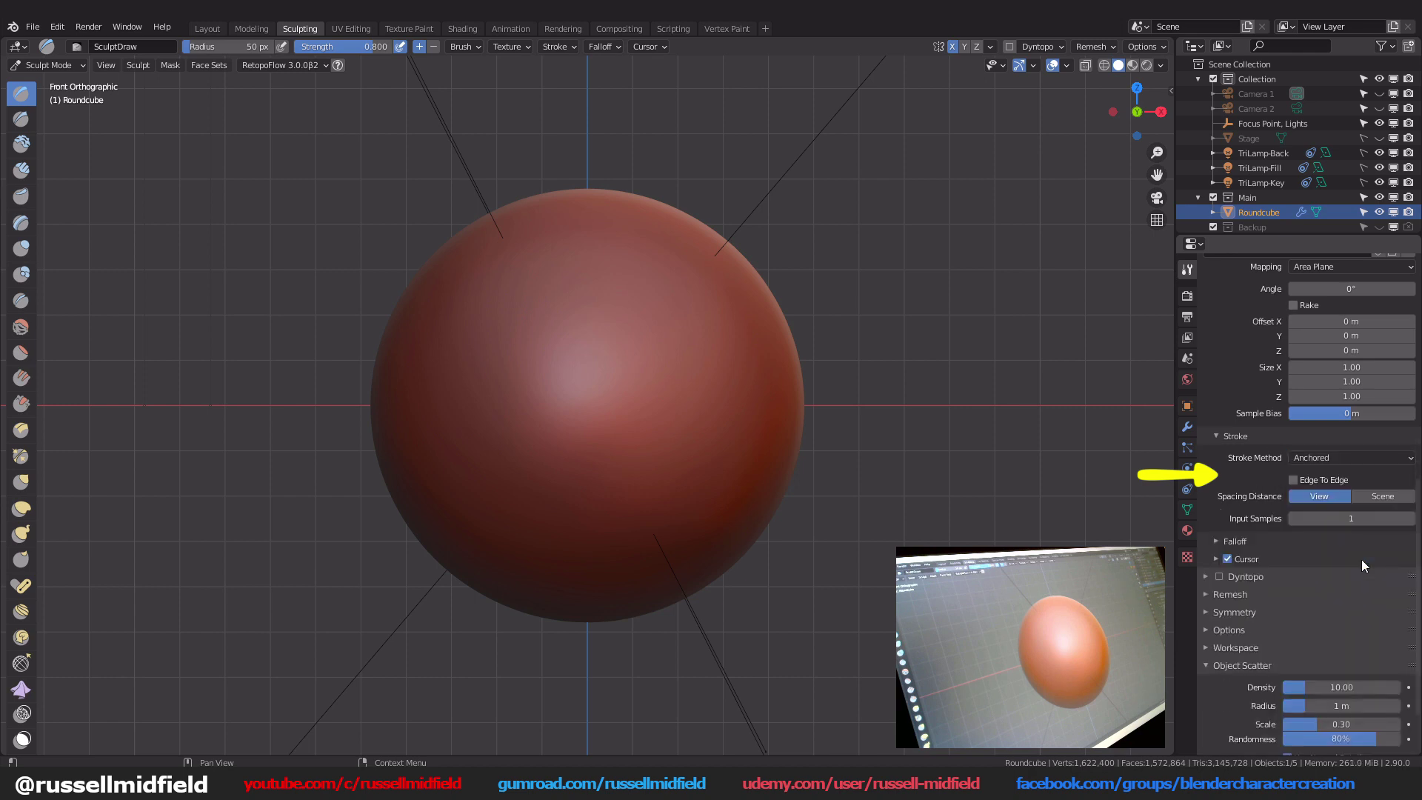
{"action": "left_click", "coordinate": [1220, 542]}
{"action": "left_click", "coordinate": [1291, 566]}
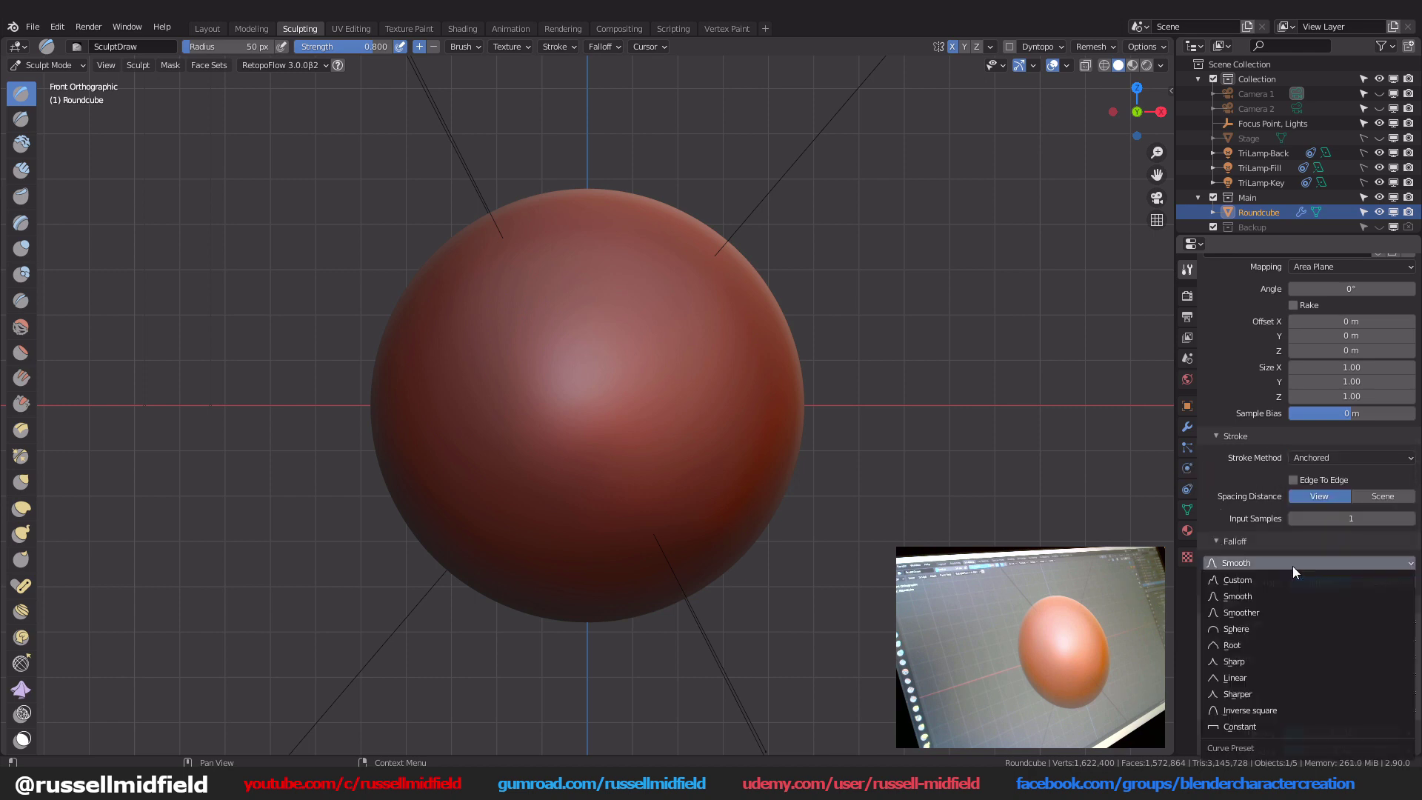
{"action": "left_click", "coordinate": [1295, 629]}
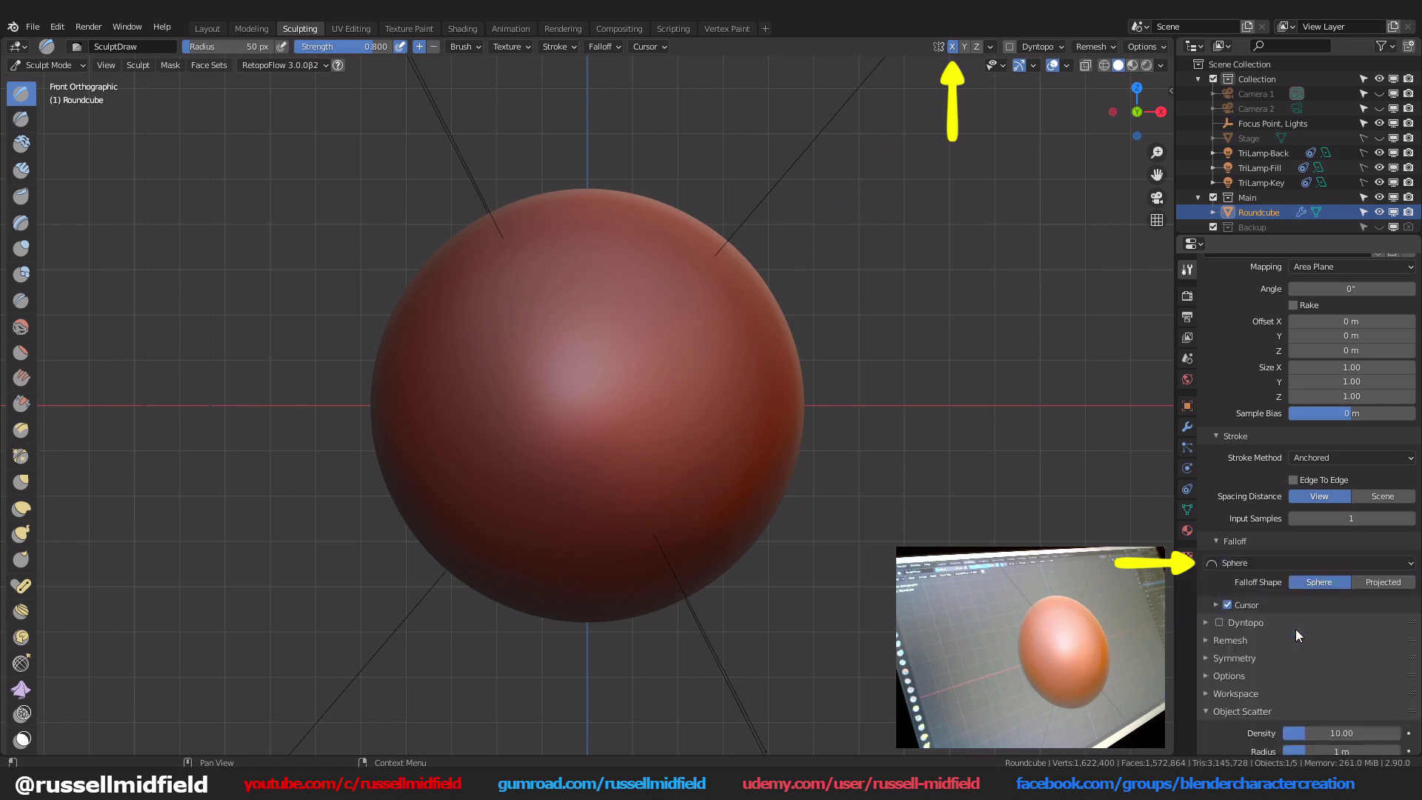
Step: Switch off X-axis mirror symmetry and orbit to a perspective view of the sphere
{"action": "left_click", "coordinate": [952, 46]}
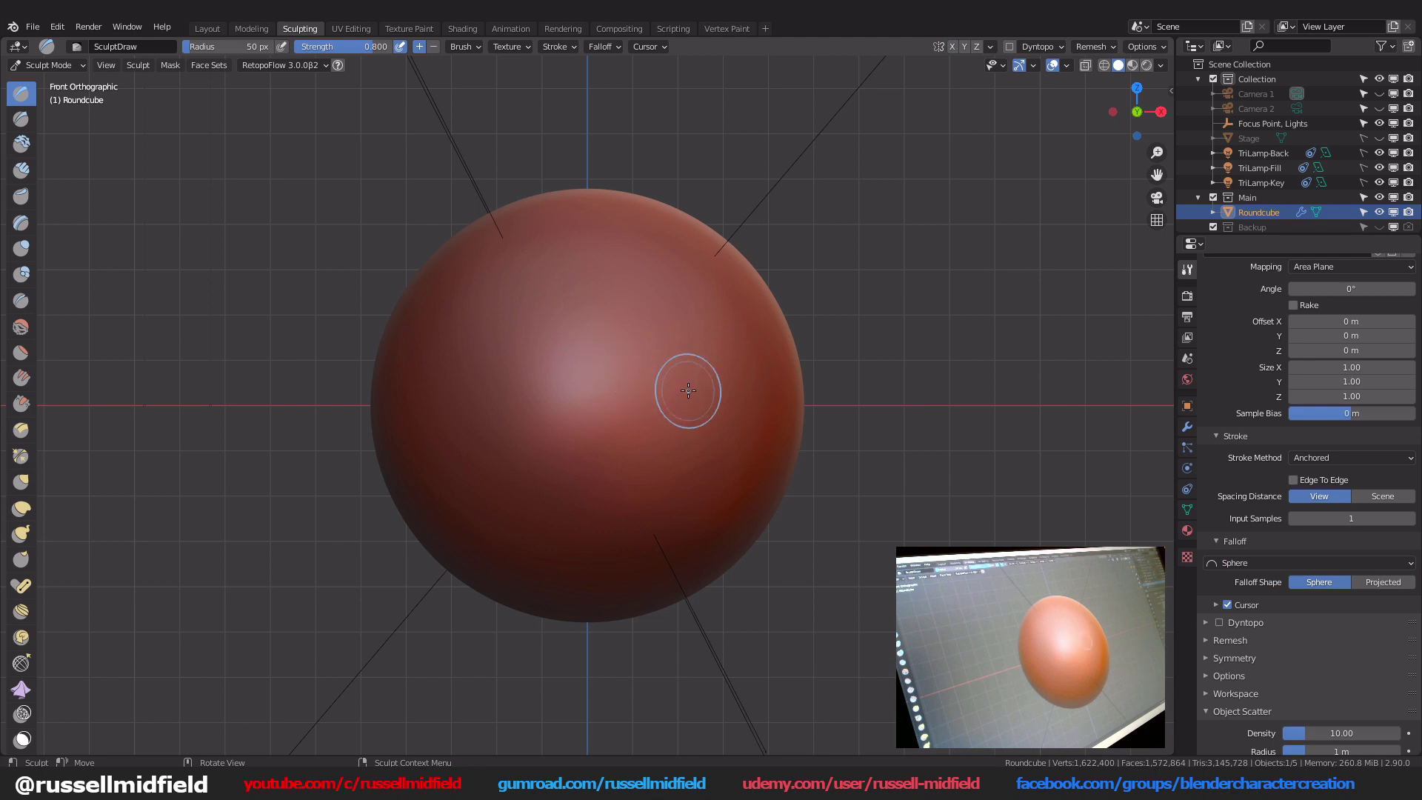
{"action": "scroll", "coordinate": [680, 387], "scroll_direction": "down", "scroll_amount": 3}
{"action": "middle_click_drag", "start_coordinate": [679, 387], "coordinate": [641, 396]}
{"action": "scroll", "coordinate": [640, 397], "scroll_direction": "up", "scroll_amount": 1}
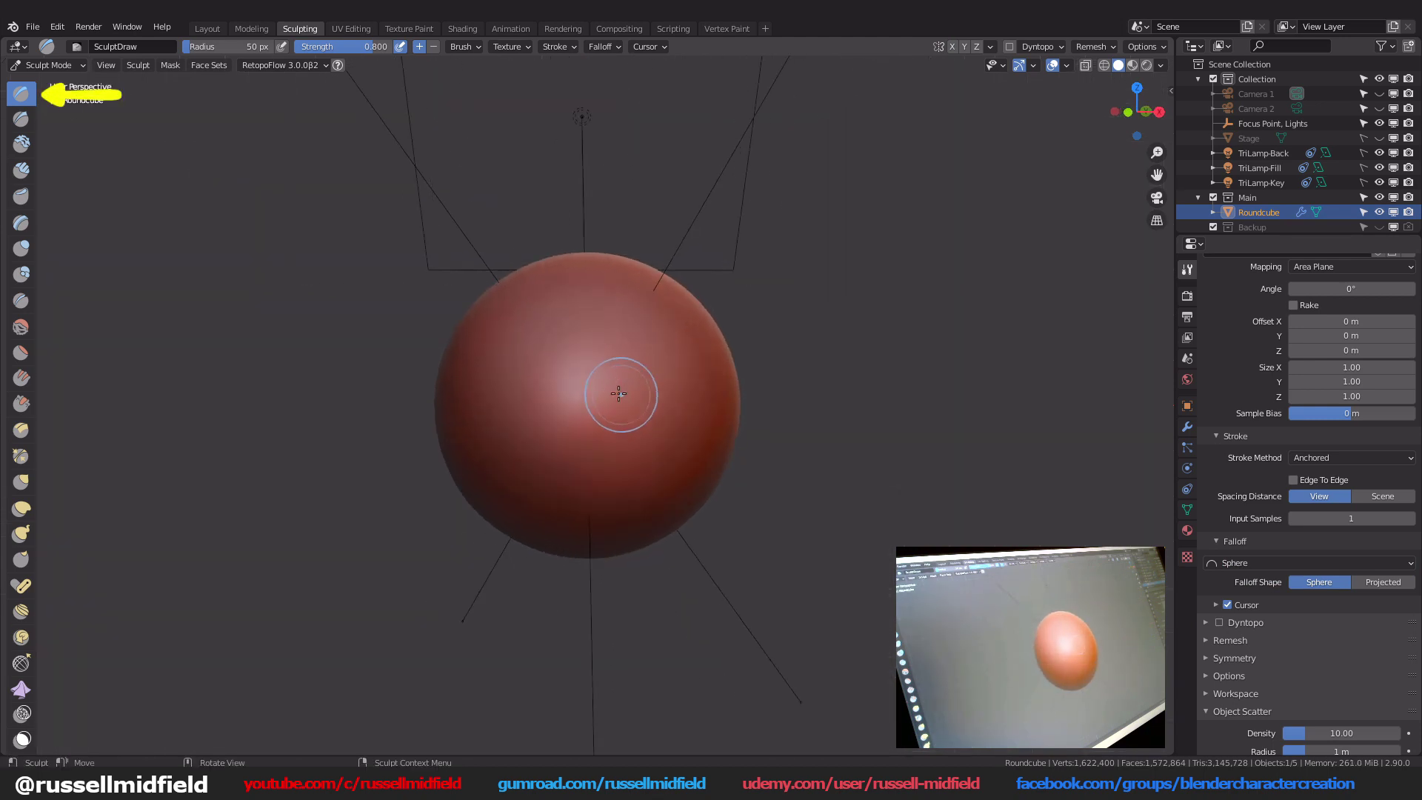